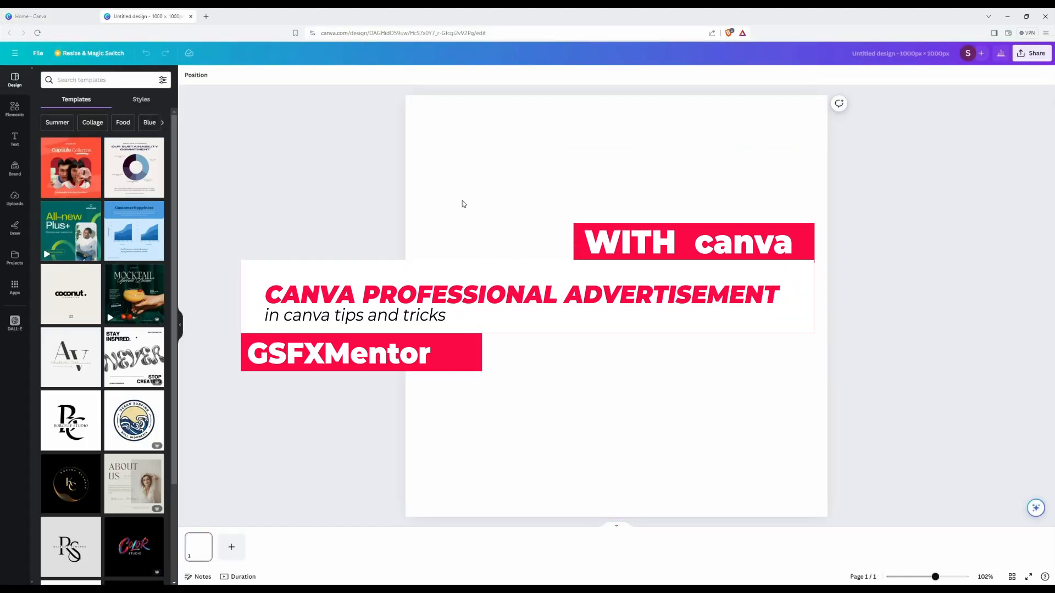
# Fill the page background with the default red-to-orange gradient and set its style to radial.
pyautogui.click(188, 75)
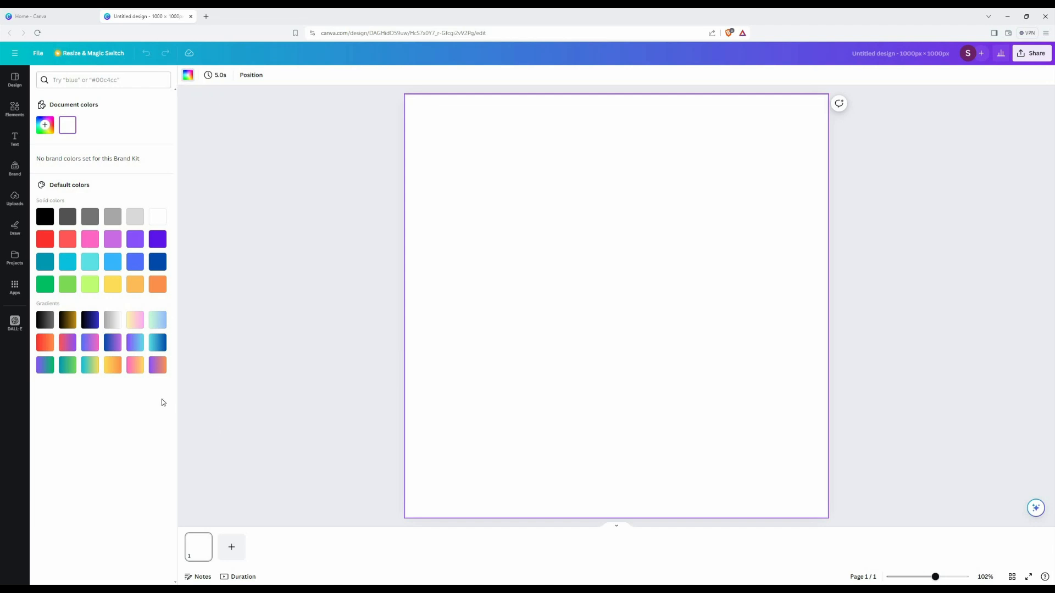
pyautogui.click(46, 344)
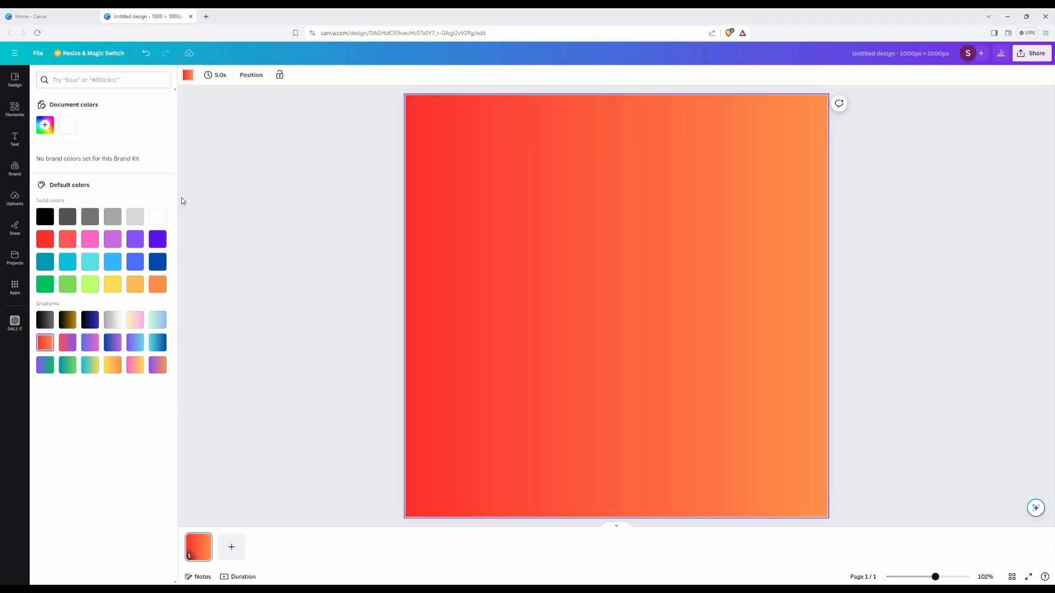
pyautogui.click(46, 127)
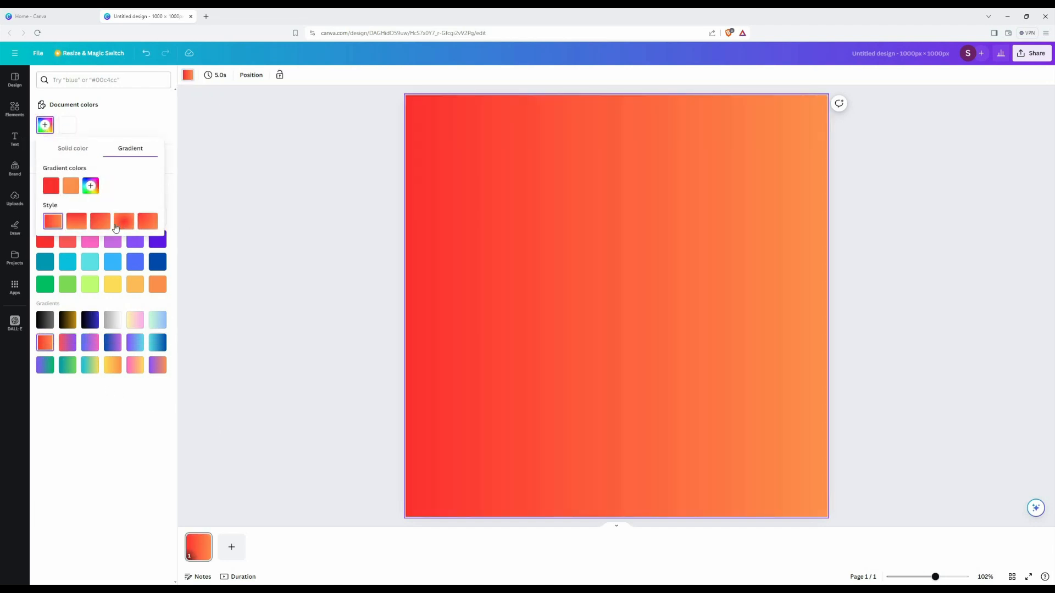
pyautogui.click(123, 224)
pyautogui.click(146, 224)
pyautogui.click(122, 224)
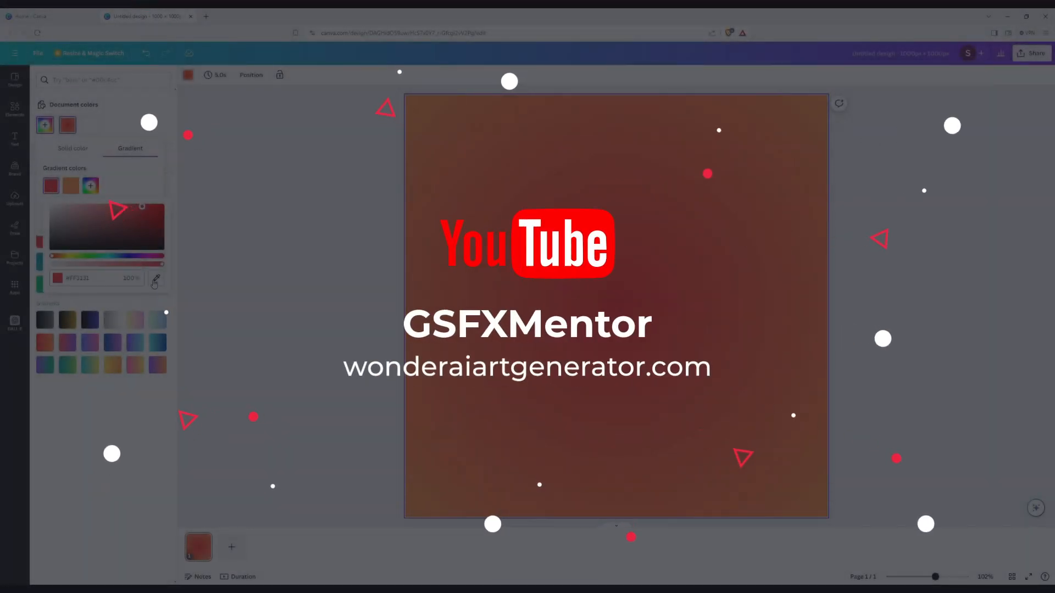
# Swap the background gradient's colours, using orange #FF914D at the centre and red #F43334 at the outside.
pyautogui.click(155, 279)
pyautogui.click(70, 186)
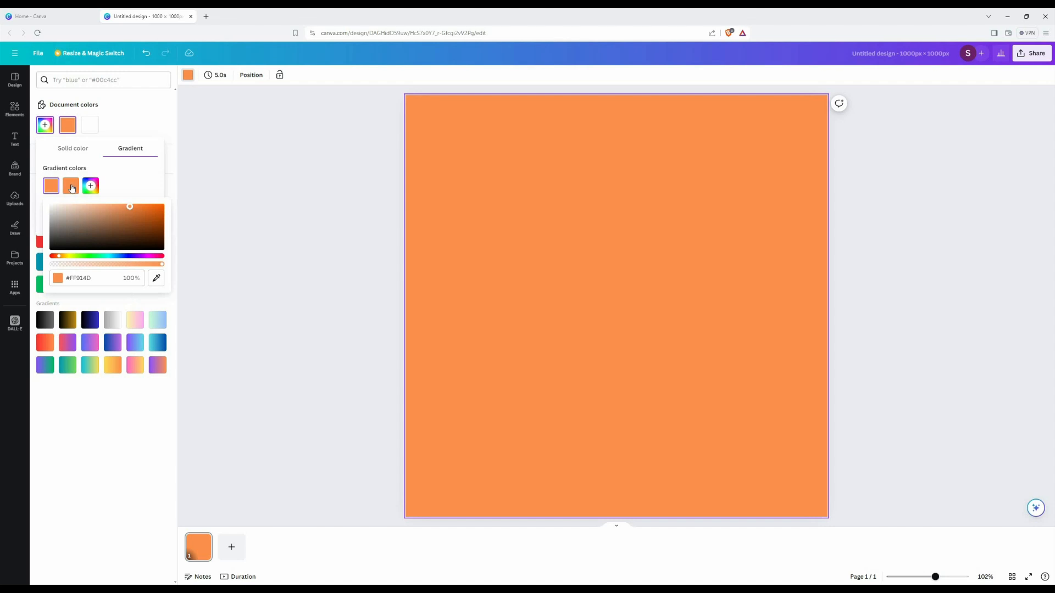
pyautogui.click(71, 188)
pyautogui.click(47, 246)
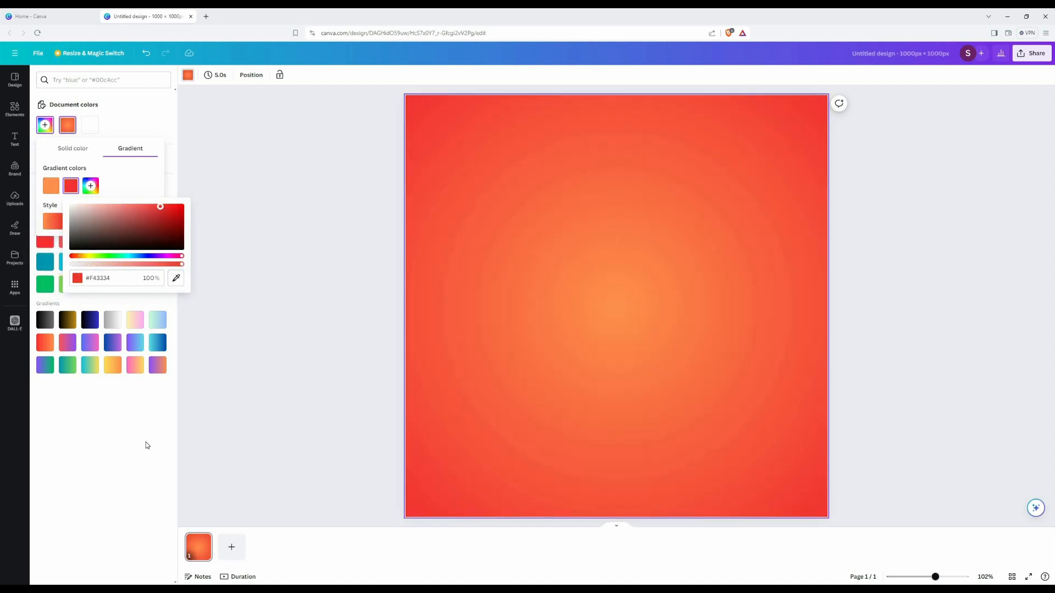
pyautogui.click(142, 435)
pyautogui.click(277, 284)
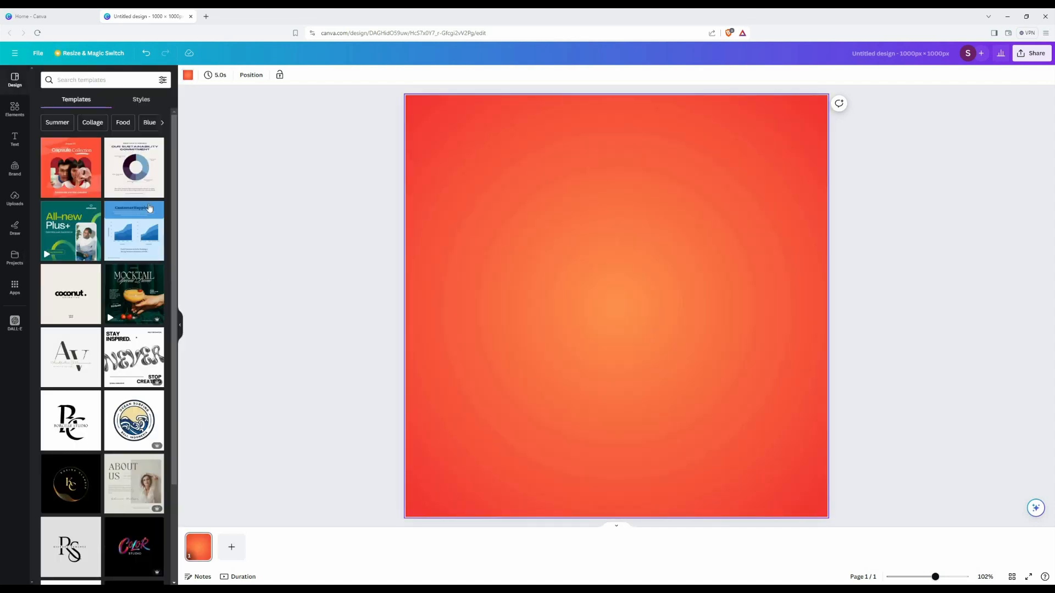
# Search the elements for "Light rays" and add a round red glow with a white core to the page's middle.
pyautogui.click(17, 106)
pyautogui.click(78, 81)
pyautogui.write('rays')
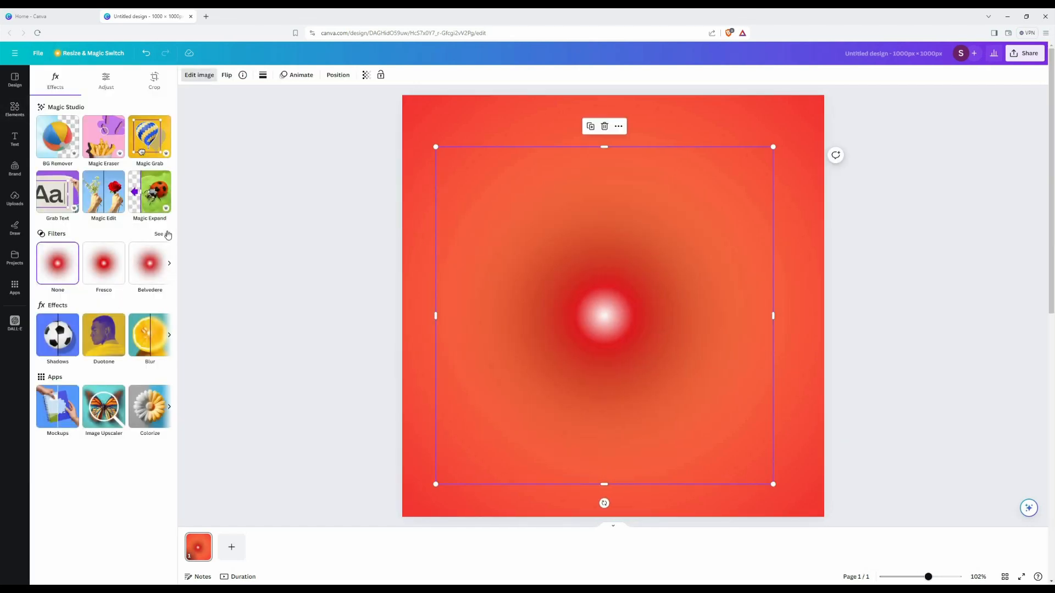
# Try the Antiq filter on the glow graphic, and settle on the warm Latte filter.
pyautogui.click(168, 235)
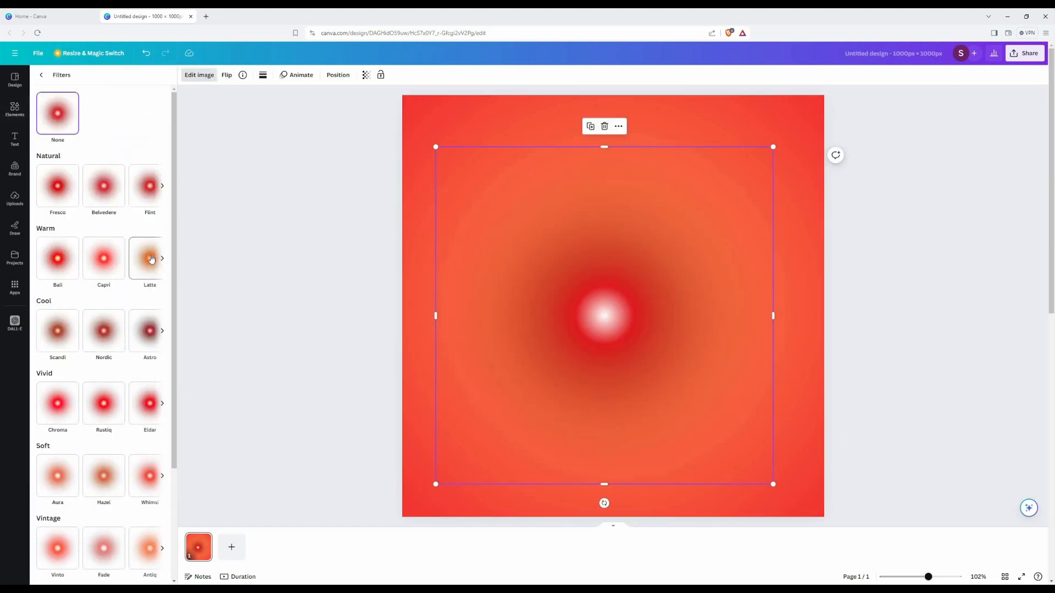
pyautogui.click(145, 258)
pyautogui.scroll(-3, 141, 327)
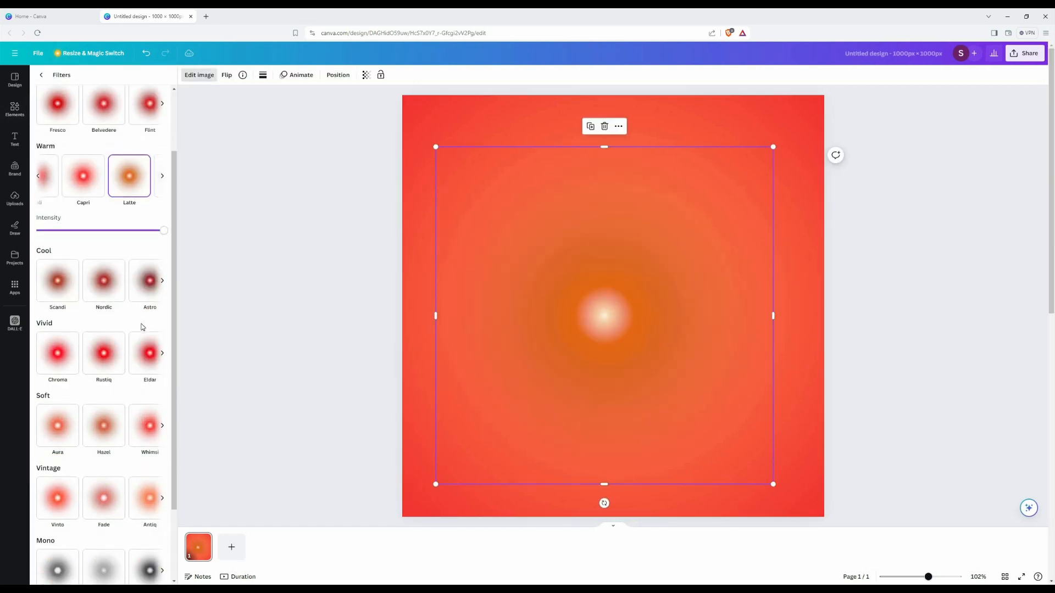
pyautogui.click(144, 407)
pyautogui.scroll(3, 156, 275)
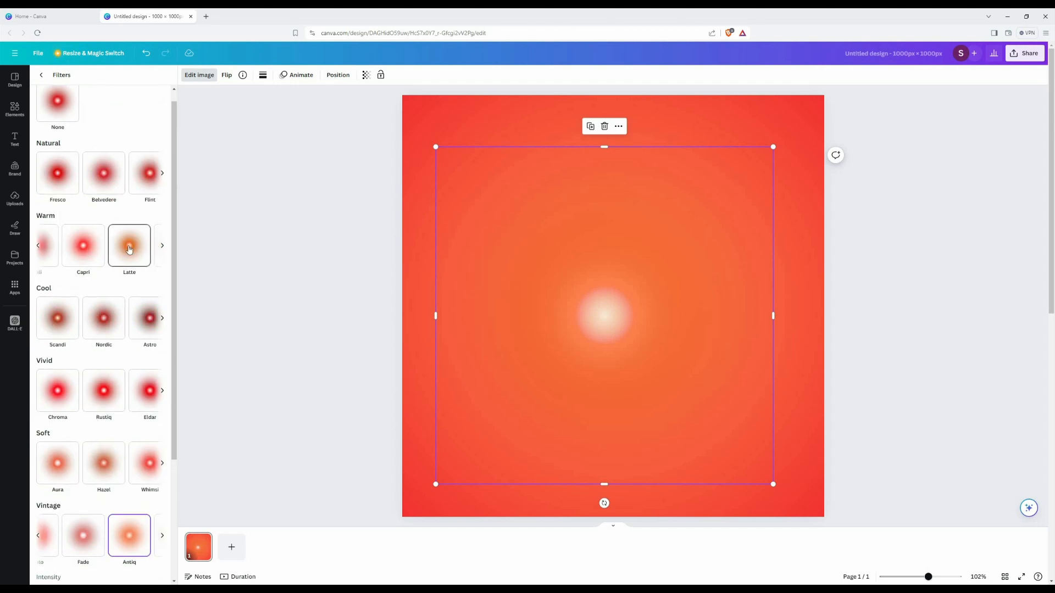
pyautogui.click(130, 247)
pyautogui.click(255, 246)
pyautogui.click(255, 246)
# Add an orange light-ray graphic and place it over the page's lower-left area, with its bright corner near the centre.
pyautogui.scroll(-10, 120, 300)
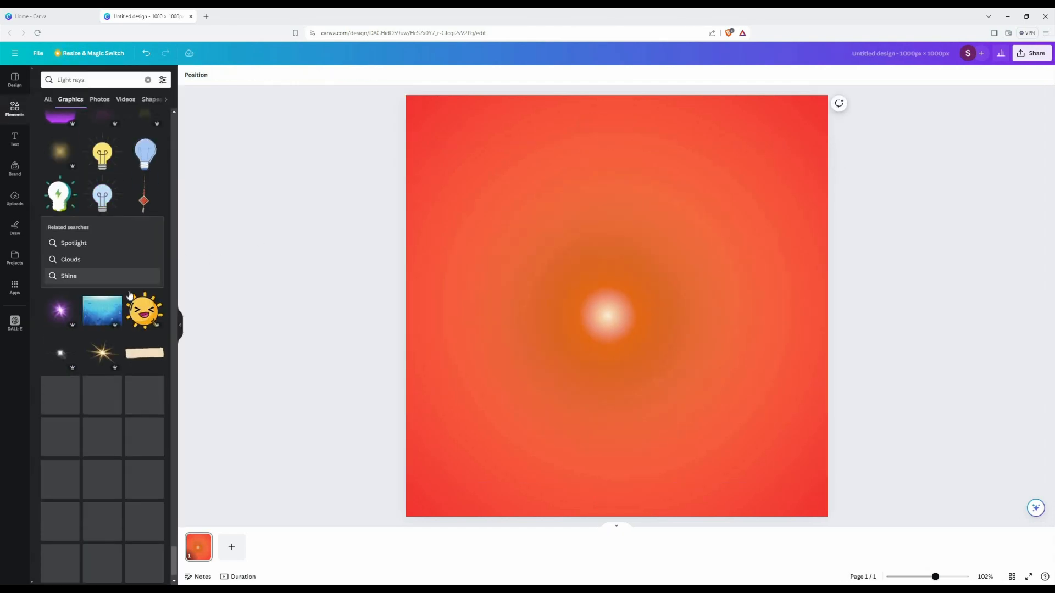
pyautogui.moveTo(173, 564); pyautogui.dragTo(225, 139)
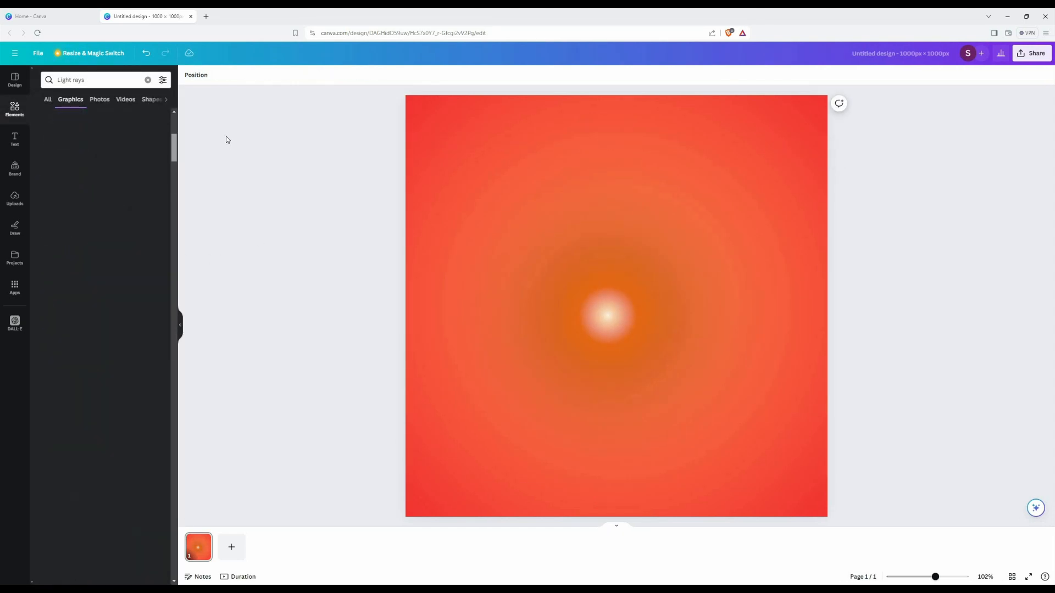
pyautogui.click(144, 299)
pyautogui.moveTo(712, 252); pyautogui.dragTo(562, 378)
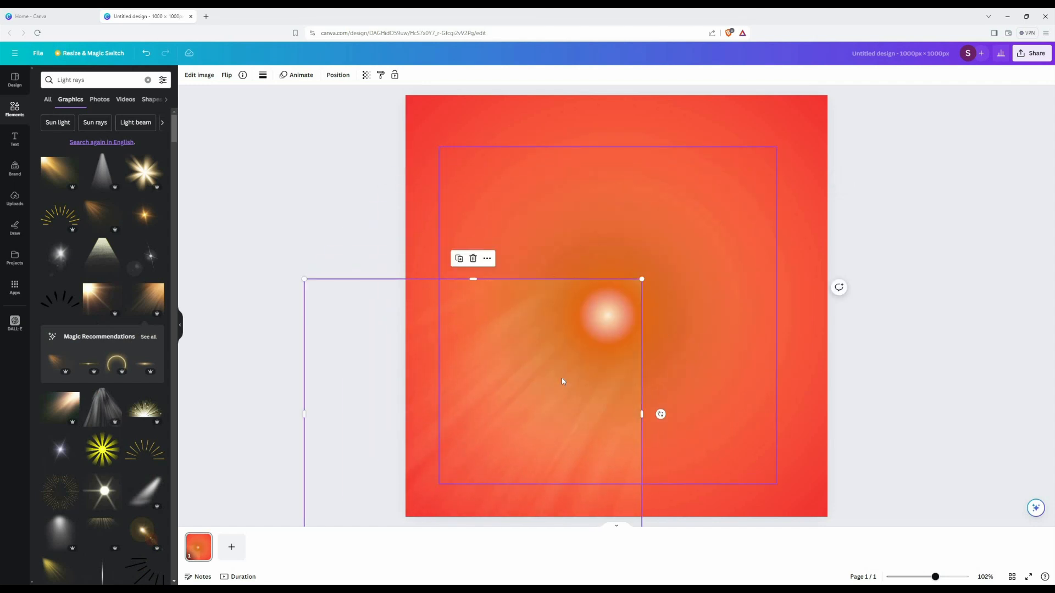
# Try to make a rotated copy of the light rays above the original, and undo the attempt.
pyautogui.moveTo(660, 415); pyautogui.dragTo(572, 128)
pyautogui.hotkey('ctrl', 'z')
pyautogui.moveTo(547, 406); pyautogui.dragTo(549, 295)
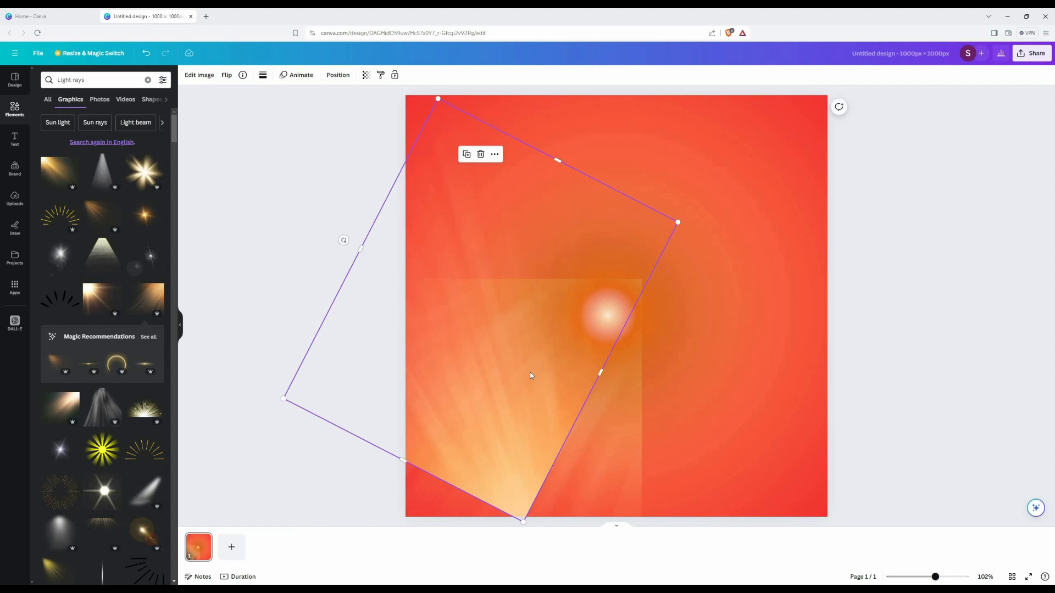
pyautogui.hotkey('ctrl', 'z')
pyautogui.hotkey('ctrl', 'z')
# Duplicate the light rays, rotate the copy about 90 degrees and place it above the original, fanning toward the upper left.
pyautogui.moveTo(576, 394); pyautogui.dragTo(569, 271)
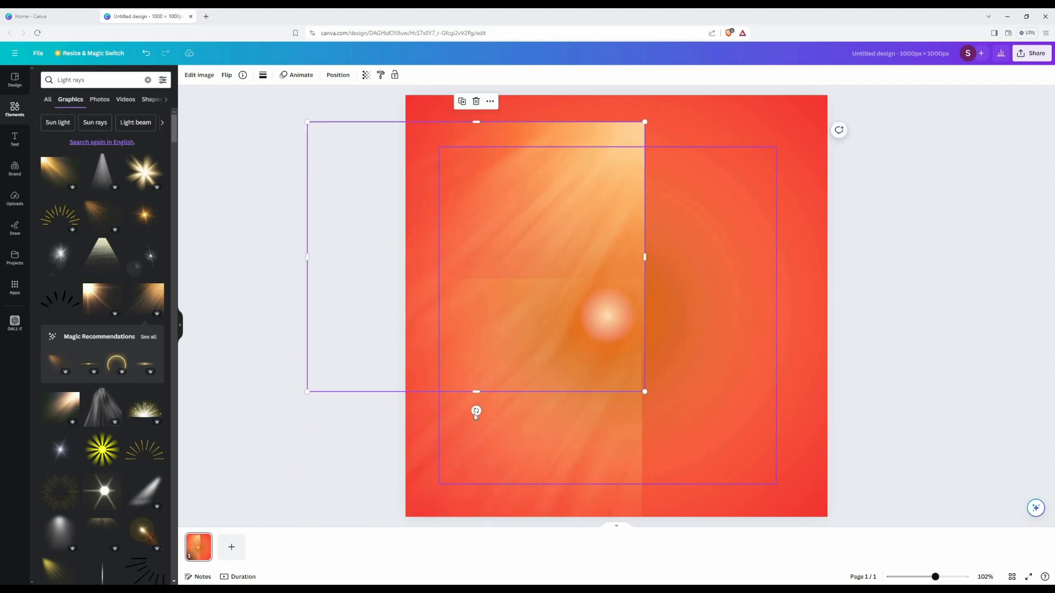
pyautogui.moveTo(476, 416); pyautogui.dragTo(324, 255)
pyautogui.moveTo(516, 380); pyautogui.dragTo(549, 248)
pyautogui.hotkey('ctrl', '[')
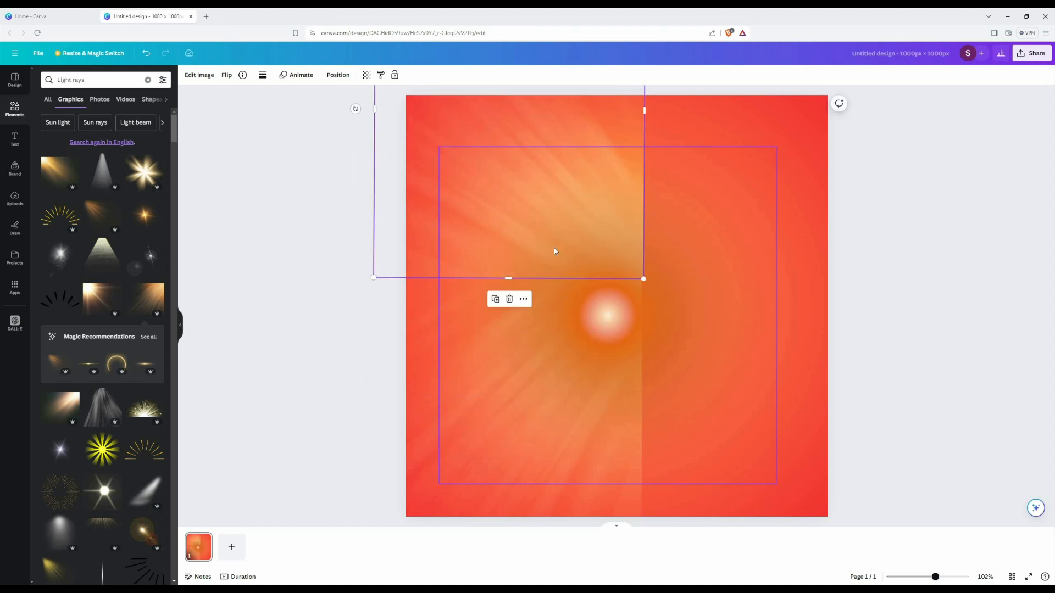
# Nudge the upper-left light rays down and left to line up with the edges of the lower-left ones.
pyautogui.click(305, 322)
pyautogui.click(480, 270)
pyautogui.click(512, 108)
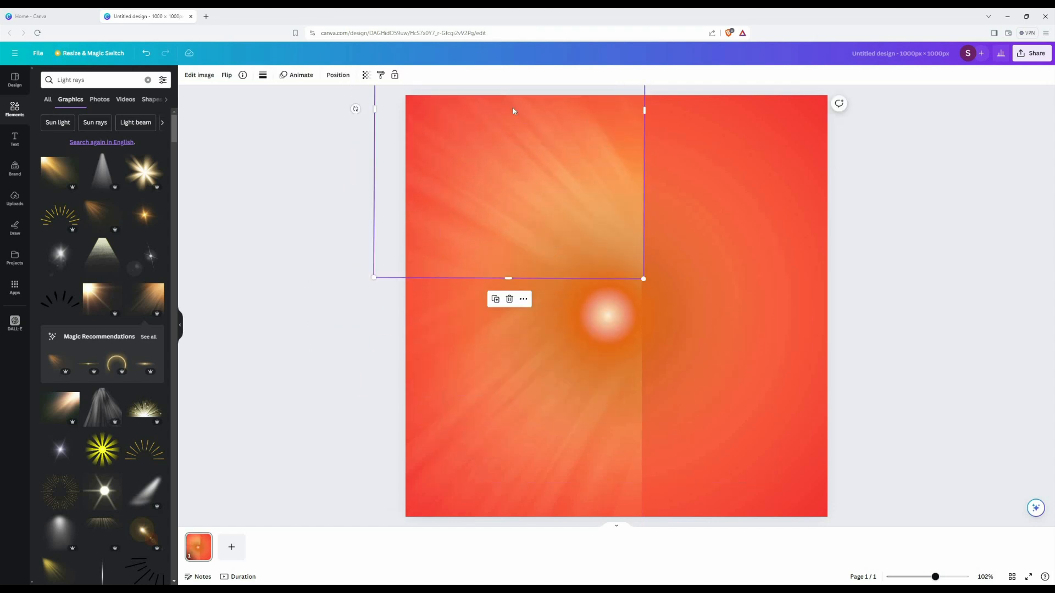
pyautogui.press('Down')
pyautogui.press('Down')
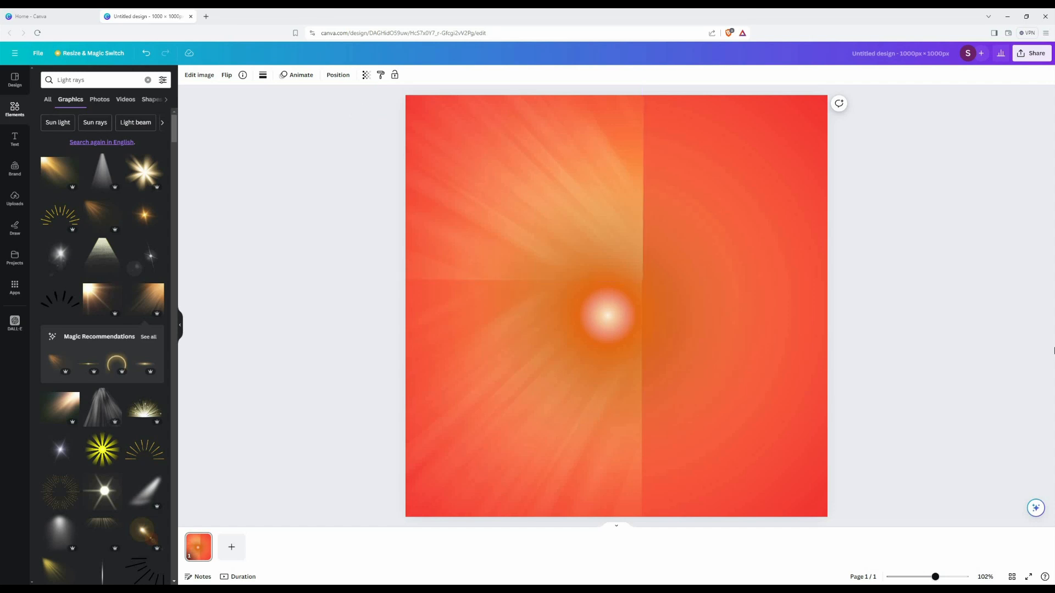
pyautogui.press('Left')
pyautogui.press('Left')
pyautogui.press('Left')
pyautogui.click(921, 322)
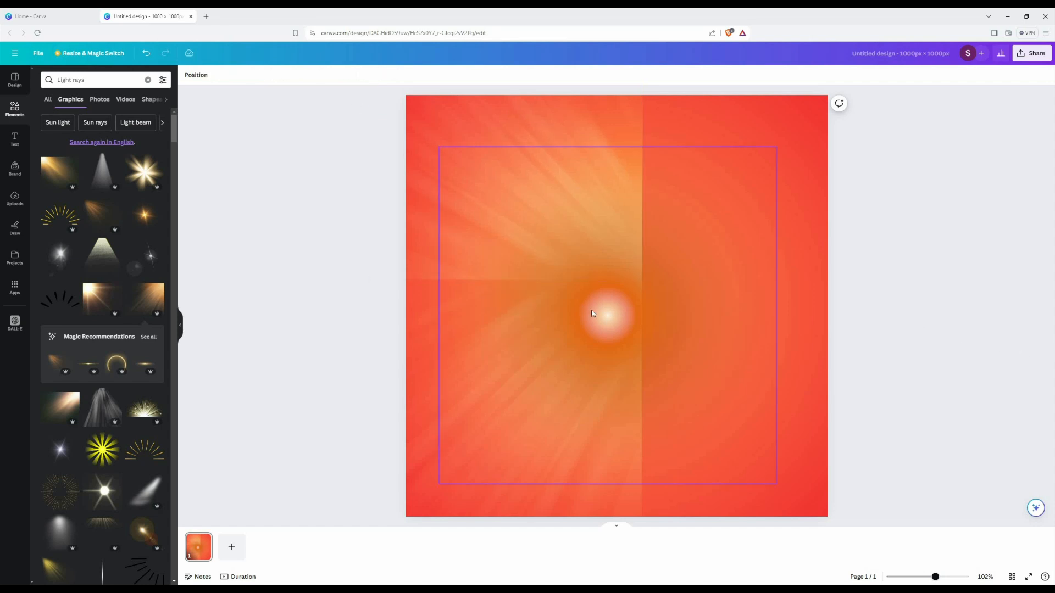
# Enlarge the glow graphic beyond the page edges and centre its core where the light rays meet.
pyautogui.moveTo(592, 314); pyautogui.dragTo(617, 290)
pyautogui.moveTo(445, 475); pyautogui.dragTo(366, 554)
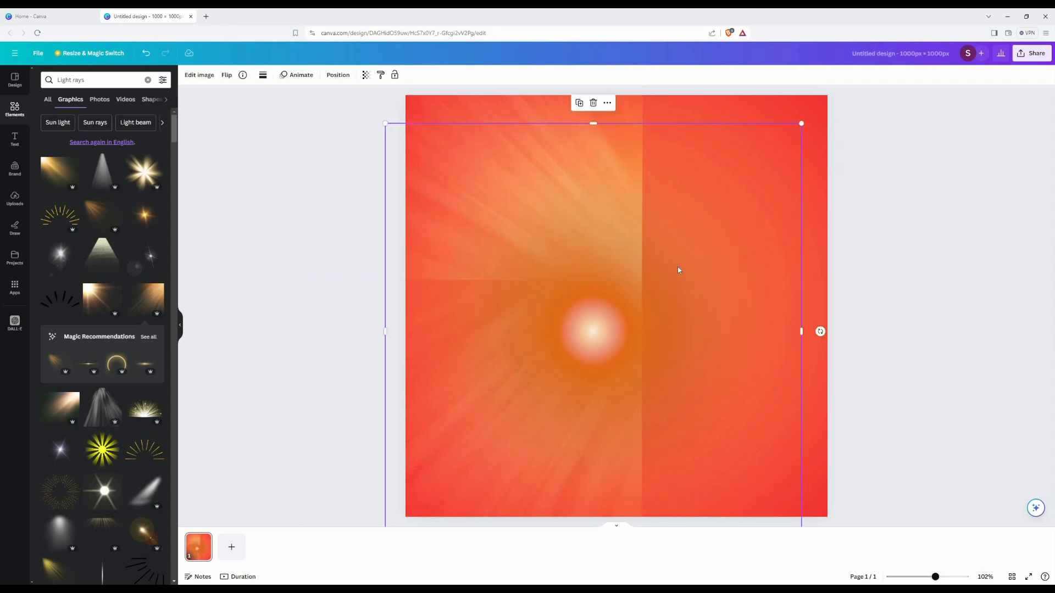
pyautogui.moveTo(799, 123); pyautogui.dragTo(907, 63)
pyautogui.moveTo(645, 281); pyautogui.dragTo(644, 290)
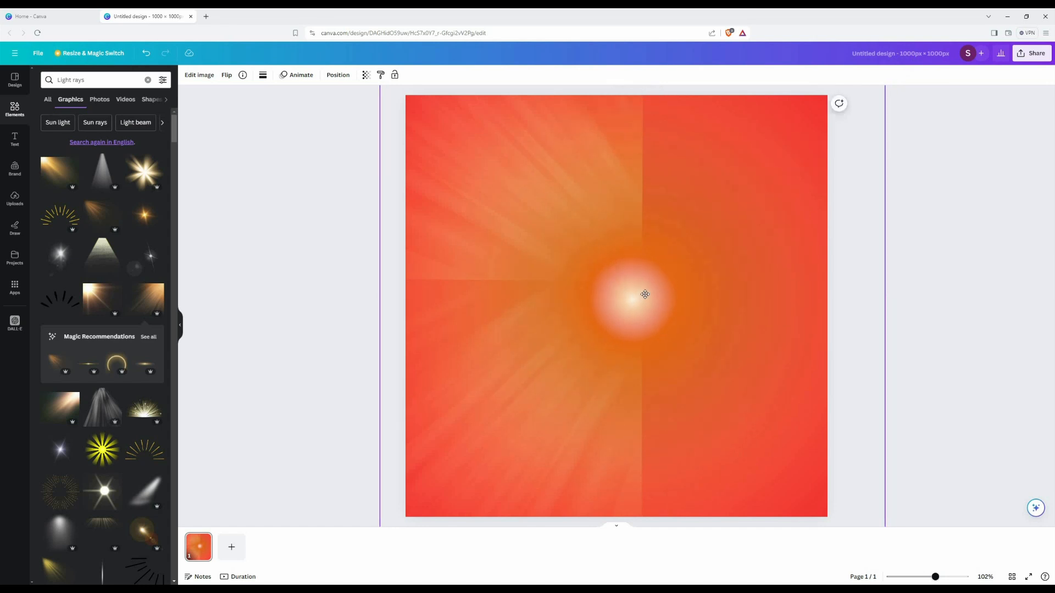
# Delete the central glow, and duplicate both light-ray graphics together toward the page's right half.
pyautogui.press('Delete')
pyautogui.click(609, 247)
pyautogui.click(579, 338)
pyautogui.keyDown('shift'); pyautogui.click(584, 239); pyautogui.keyUp('shift')
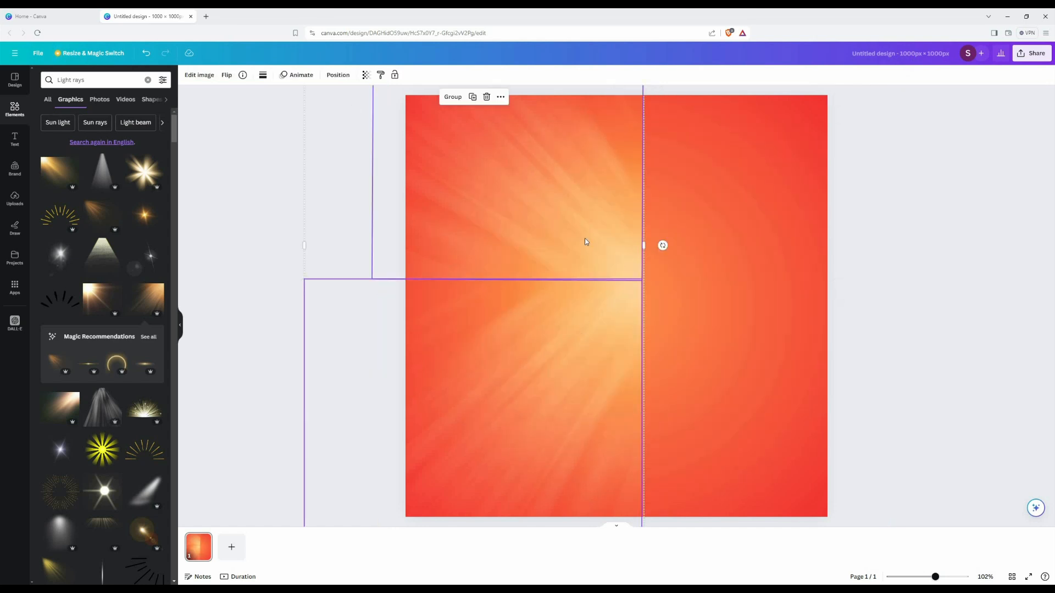
pyautogui.moveTo(585, 239); pyautogui.dragTo(726, 247)
# Flip the two copied light-ray graphics horizontally, trying the vertical flip as well.
pyautogui.click(230, 75)
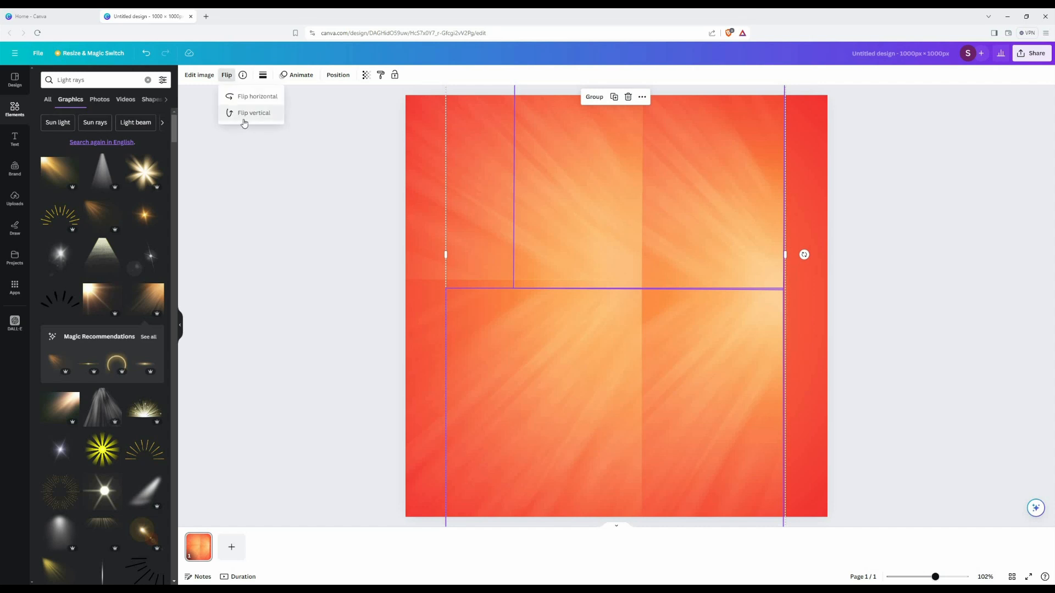
pyautogui.click(243, 114)
pyautogui.click(233, 97)
pyautogui.click(247, 113)
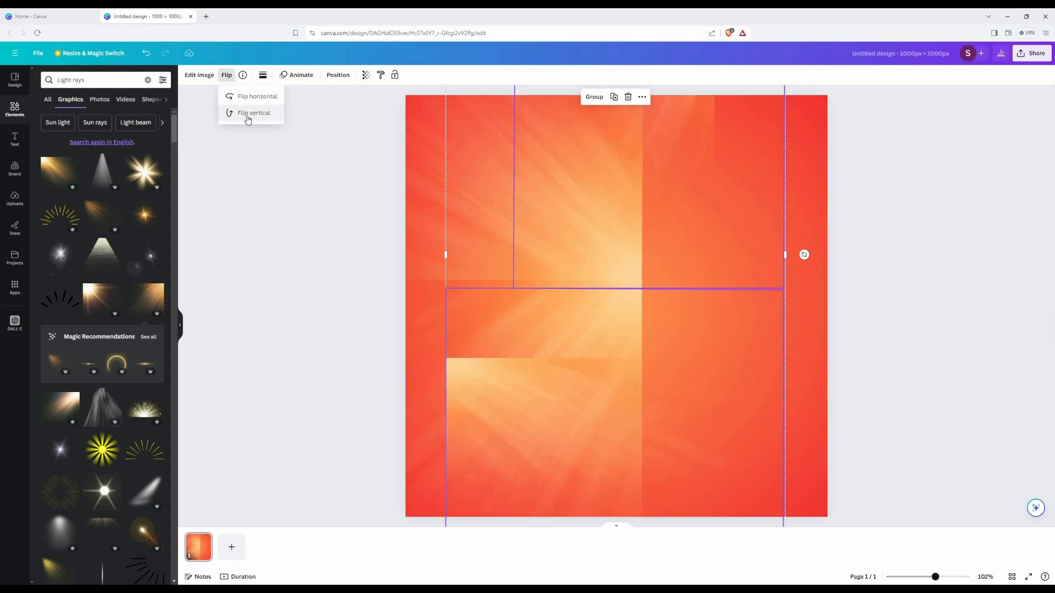
# Place the lower flipped copy over the page's lower-right area, aligned with the top and inner edge of the lower-left rays.
pyautogui.click(360, 444)
pyautogui.moveTo(511, 418); pyautogui.dragTo(706, 411)
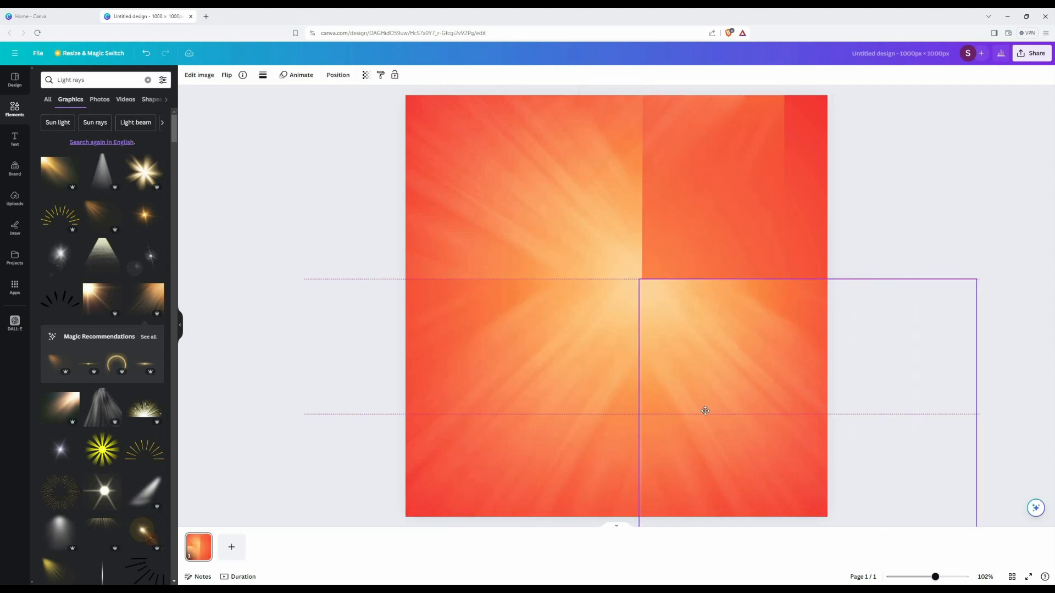
pyautogui.moveTo(707, 346); pyautogui.dragTo(708, 346)
# Flip the remaining light-ray copy vertically and horizontally, and fit it into the upper-right area to complete the burst.
pyautogui.moveTo(682, 202); pyautogui.dragTo(696, 356)
pyautogui.click(226, 79)
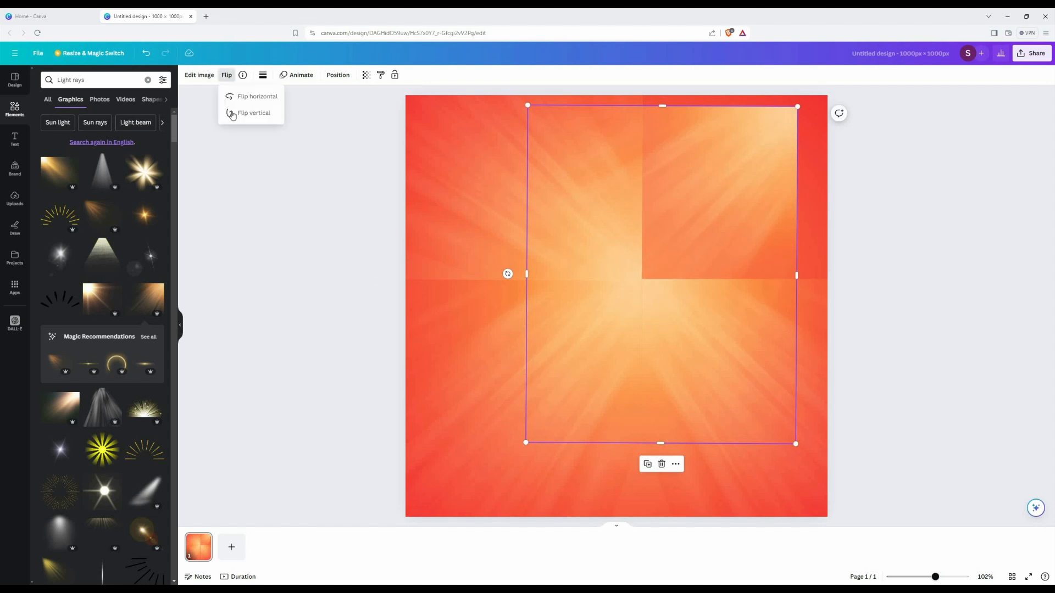
pyautogui.click(233, 114)
pyautogui.click(230, 97)
pyautogui.moveTo(574, 420); pyautogui.dragTo(687, 266)
pyautogui.click(892, 367)
pyautogui.click(747, 250)
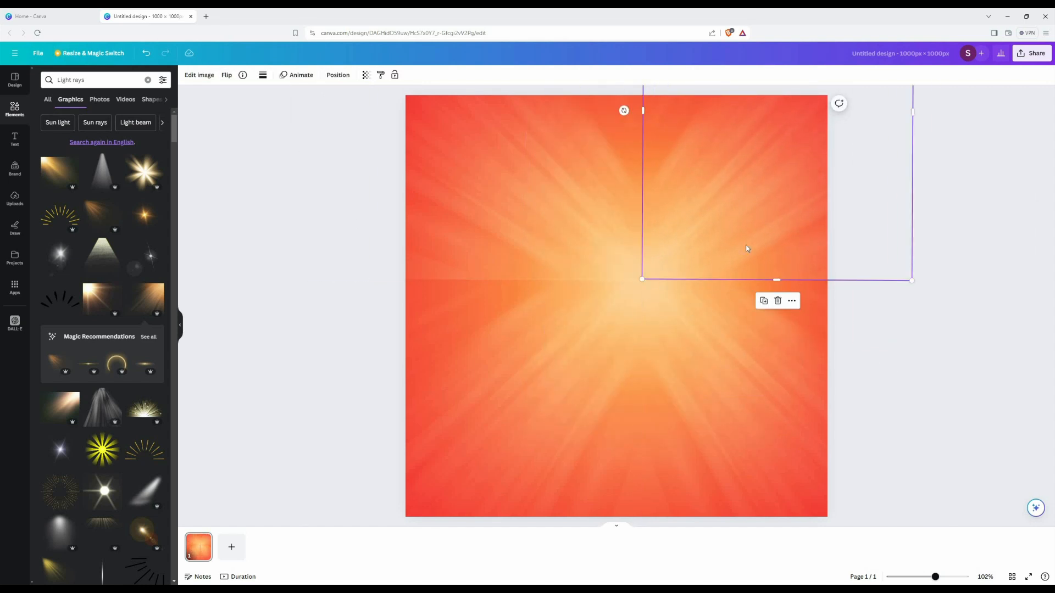
pyautogui.click(706, 381)
pyautogui.click(488, 392)
pyautogui.click(907, 391)
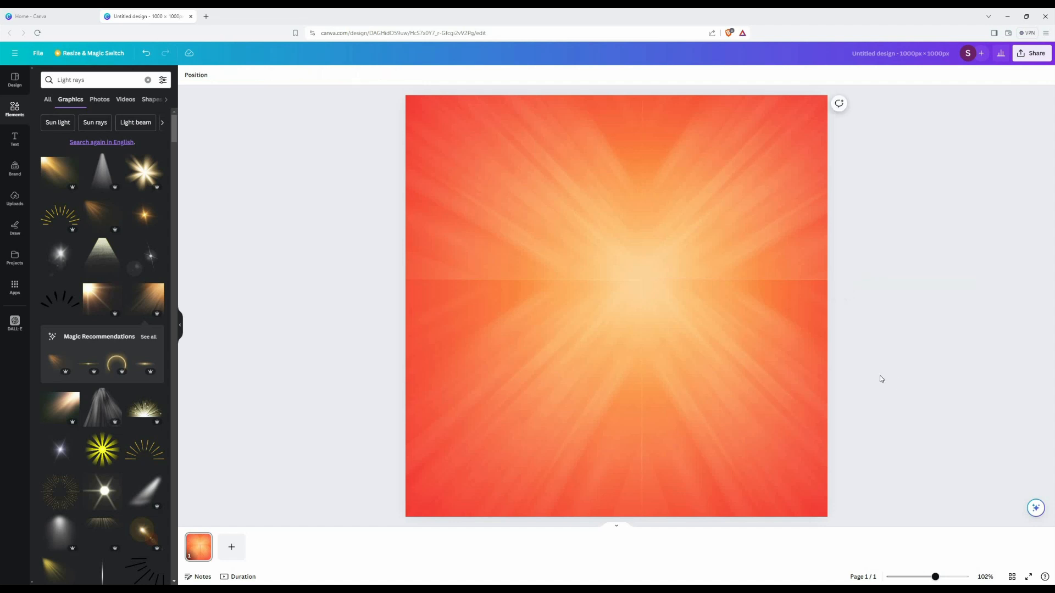
pyautogui.click(907, 202)
# Browse the light-ray graphics and the related Sun ray results for a soft glow to place at the burst's centre.
pyautogui.scroll(-3, 164, 246)
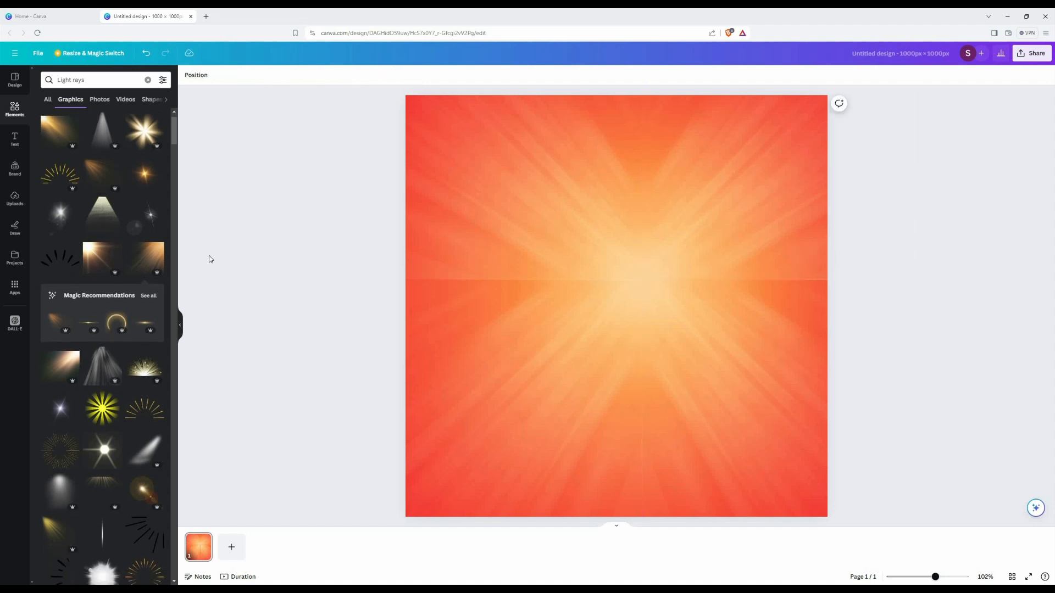
pyautogui.scroll(-5, 163, 246)
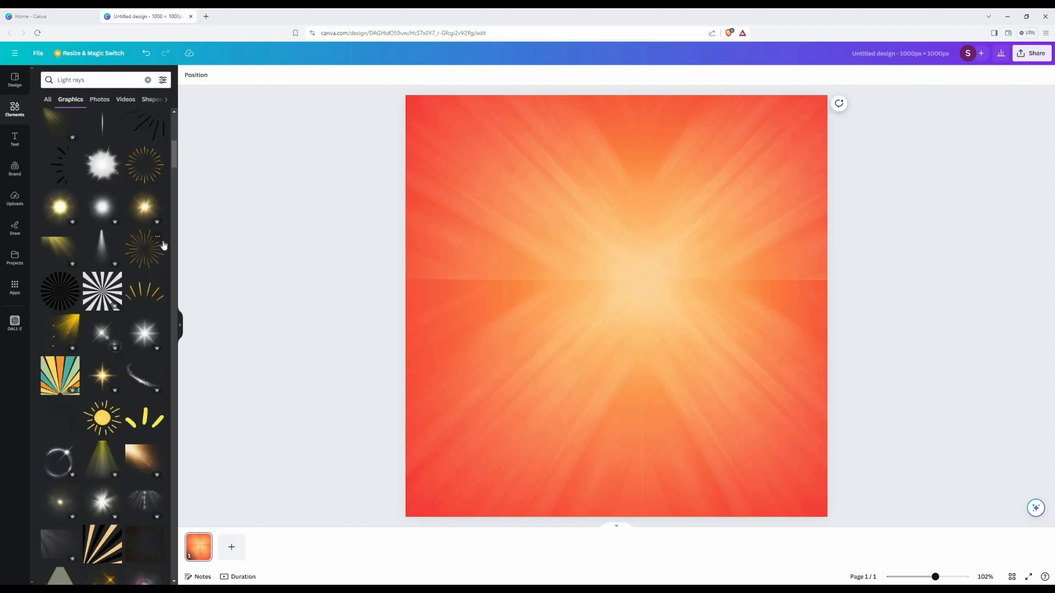
pyautogui.scroll(-10, 164, 245)
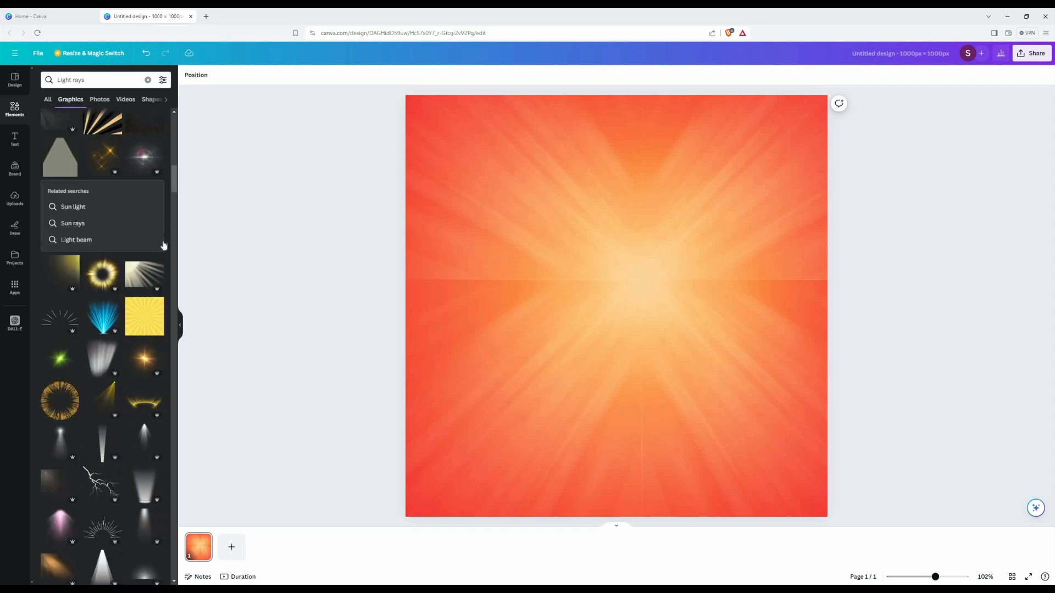
pyautogui.scroll(-8, 163, 245)
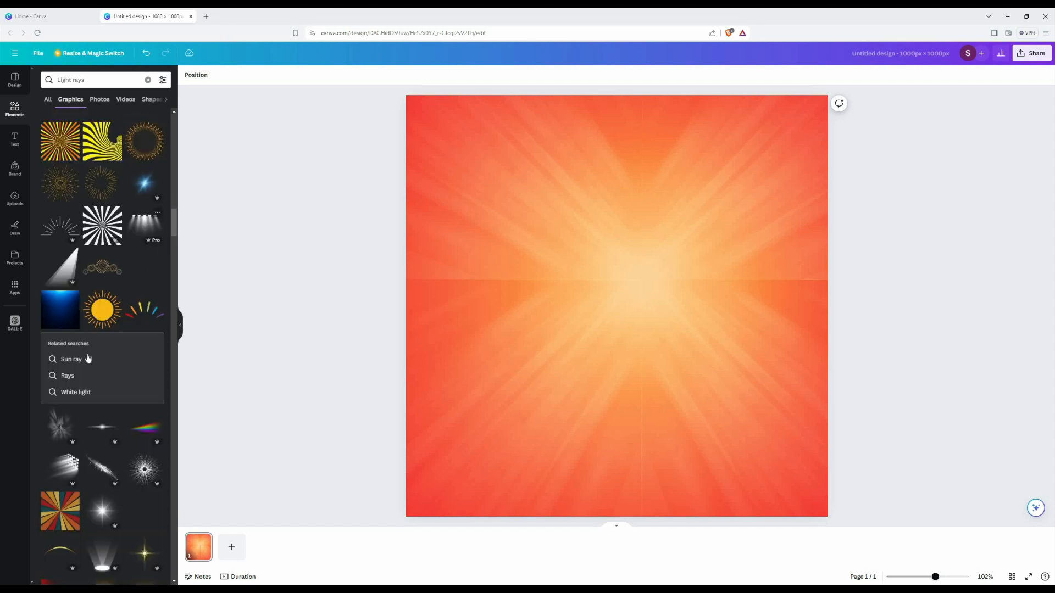
pyautogui.click(119, 357)
pyautogui.scroll(-5, 164, 312)
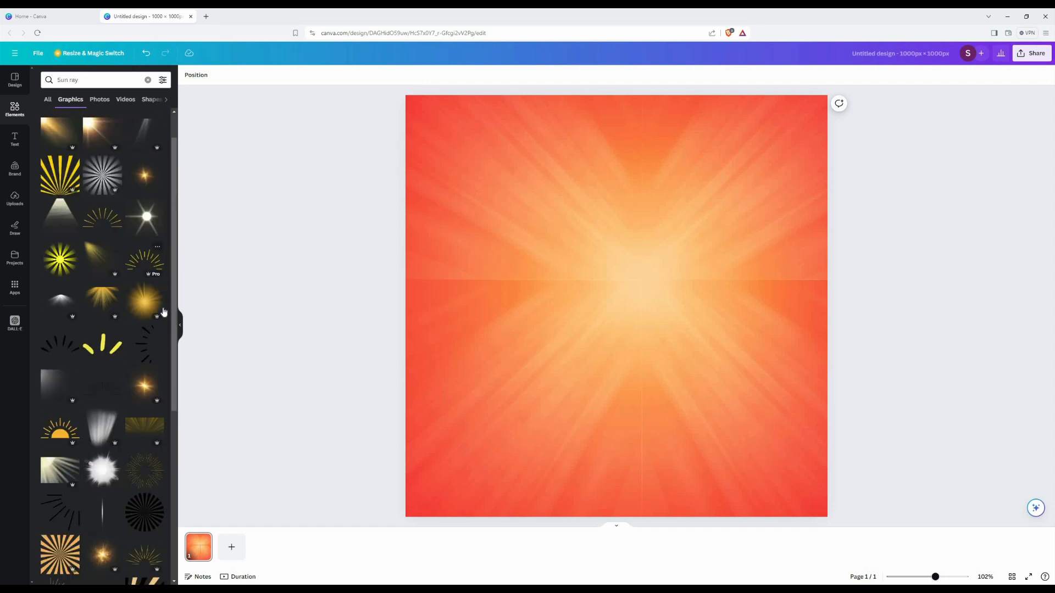
pyautogui.scroll(-5, 163, 312)
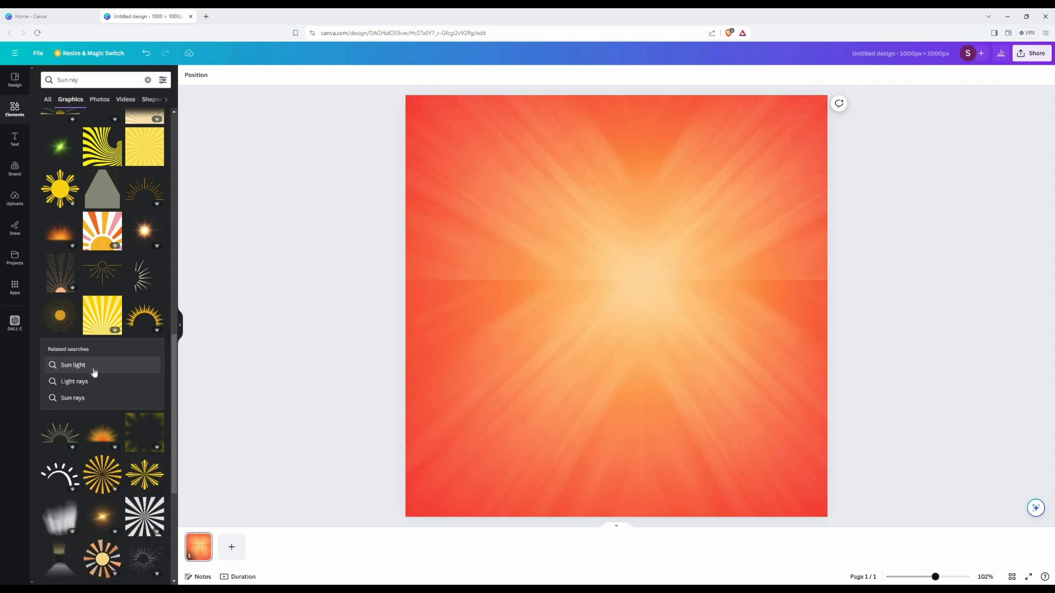
pyautogui.click(94, 379)
pyautogui.scroll(-5, 135, 322)
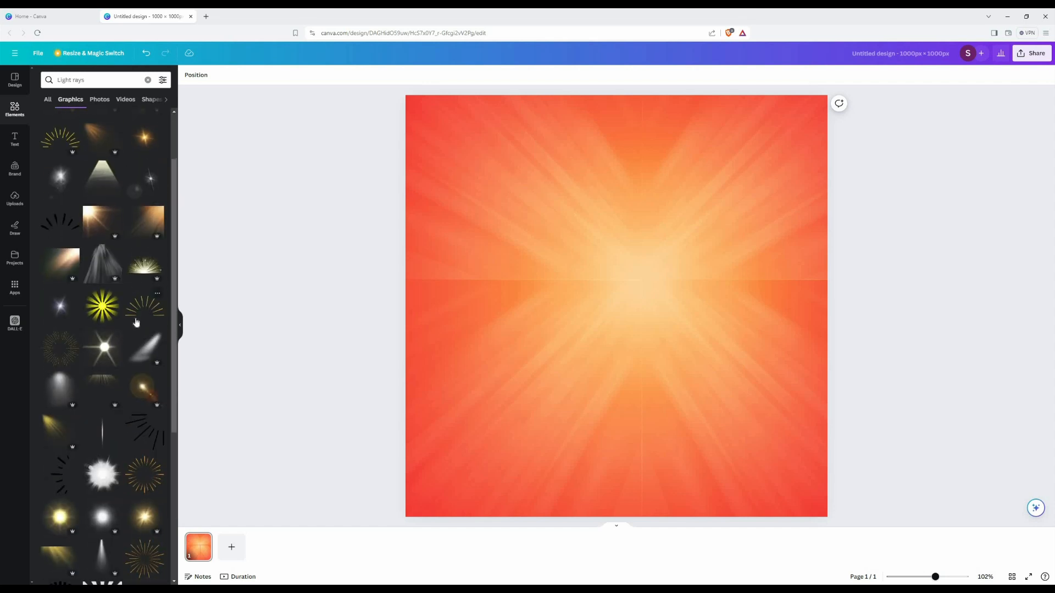
pyautogui.scroll(-10, 137, 322)
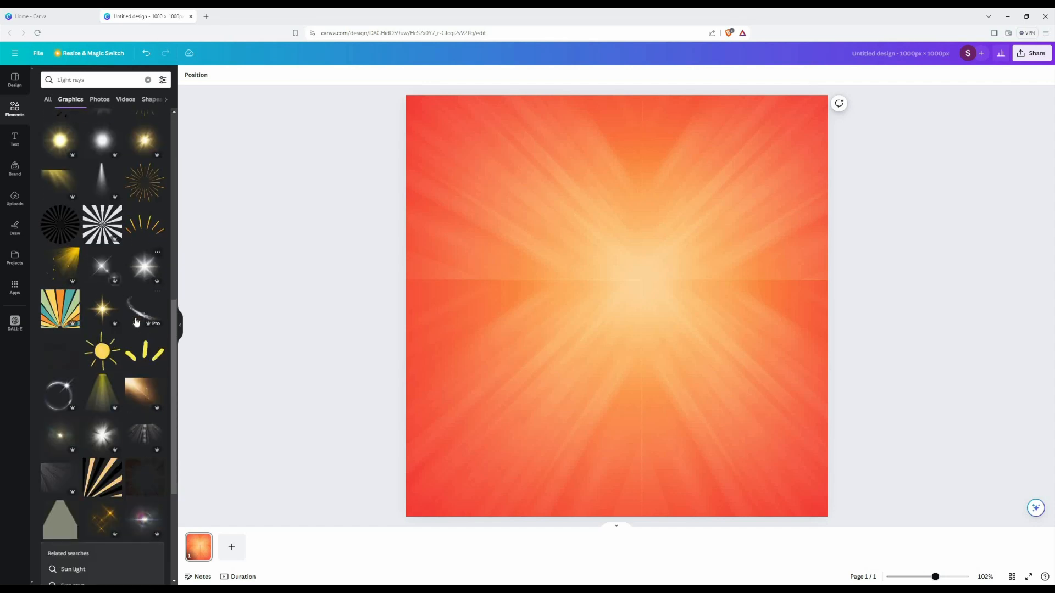
pyautogui.scroll(-2, 136, 322)
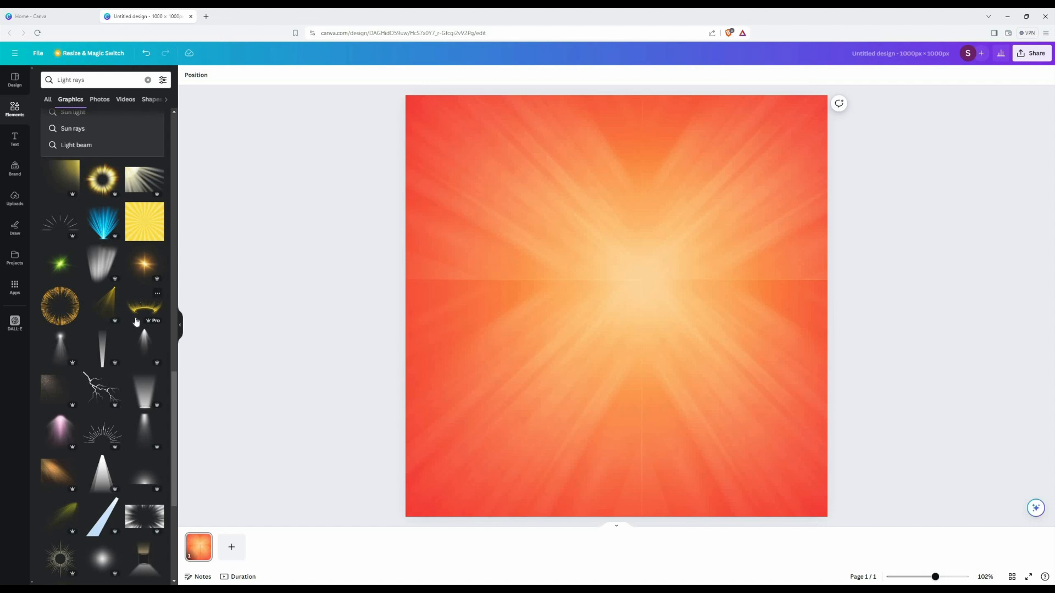
pyautogui.scroll(-10, 136, 322)
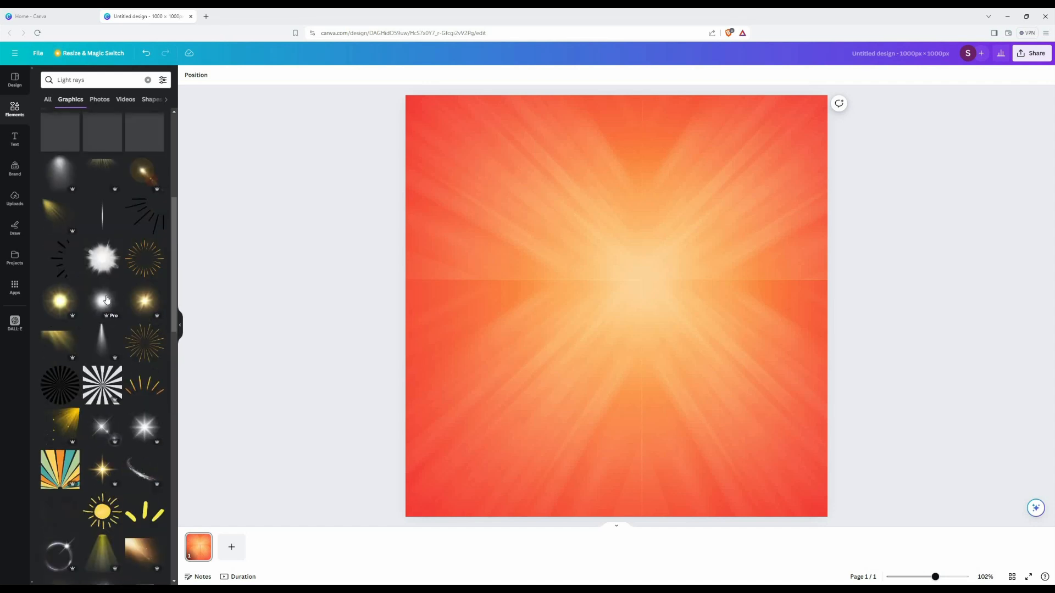
# Add the soft round white glow graphic, enlarge it to slightly wider than the page, and centre it over the light burst.
pyautogui.click(103, 300)
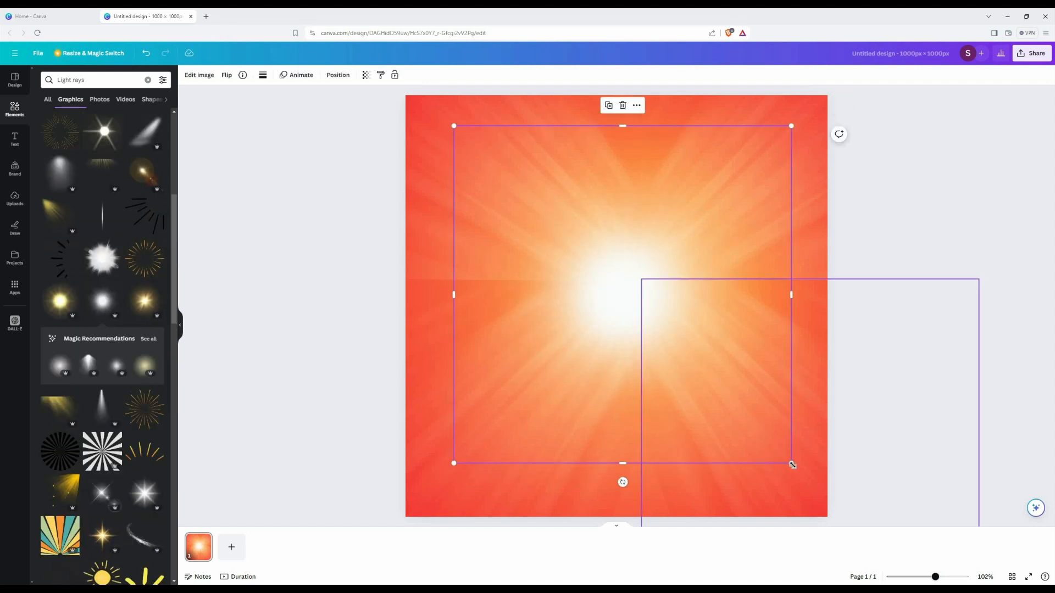
pyautogui.moveTo(791, 464); pyautogui.dragTo(832, 499)
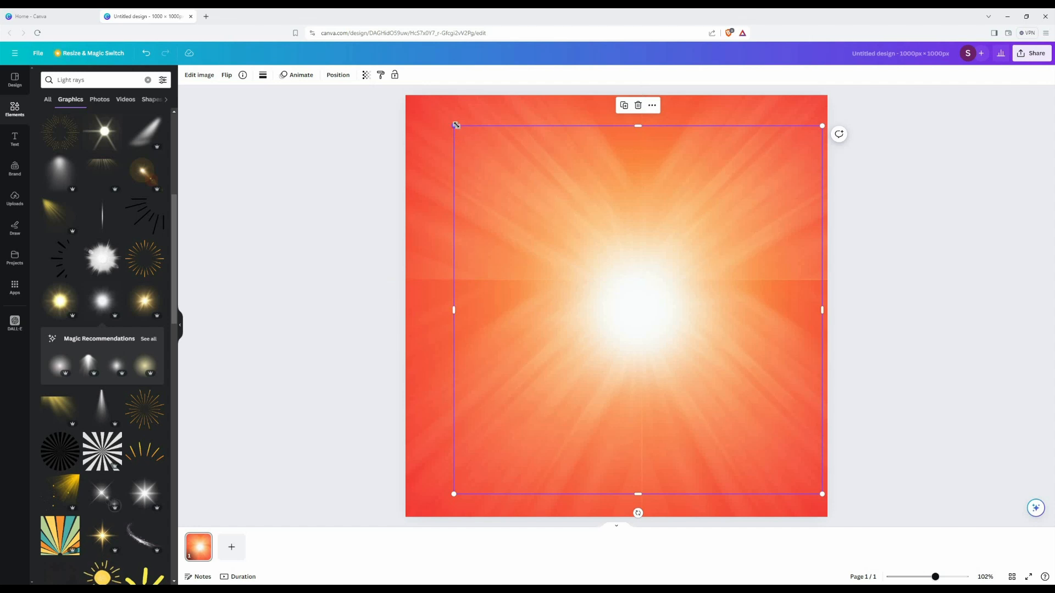
pyautogui.moveTo(456, 125); pyautogui.dragTo(388, 60)
pyautogui.moveTo(607, 302); pyautogui.dragTo(619, 298)
# Tint the white glow with a Warm filter, comparing Latte, Outrun and Capri.
pyautogui.click(191, 76)
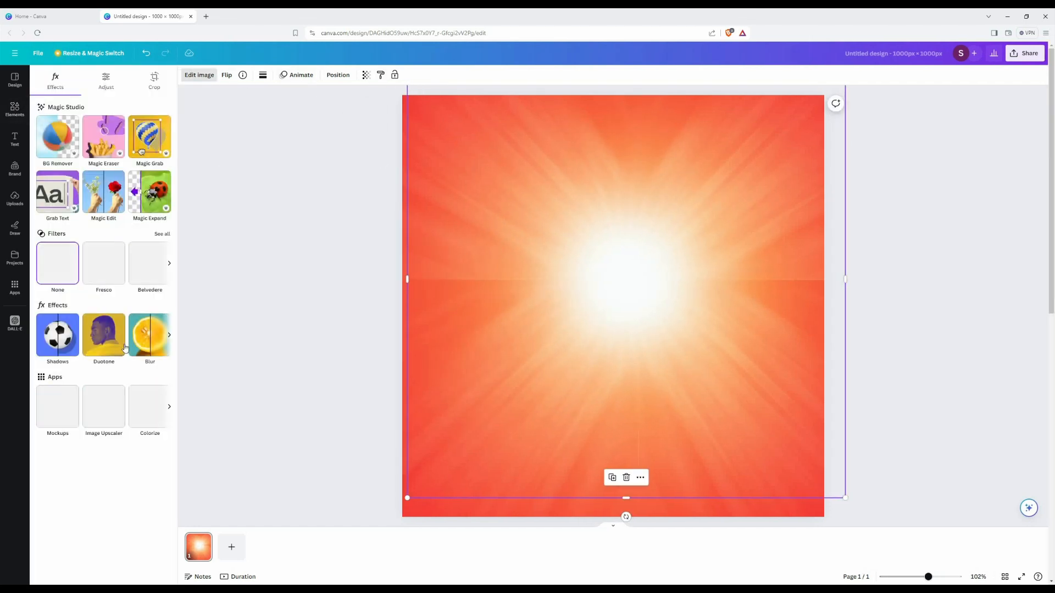
pyautogui.click(160, 235)
pyautogui.click(148, 264)
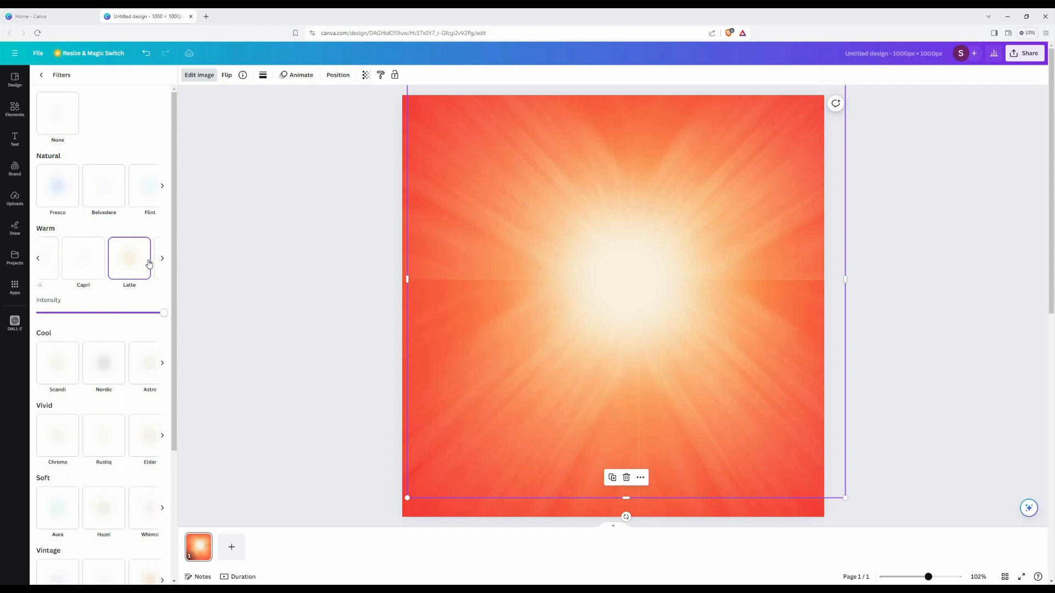
pyautogui.scroll(-3, 134, 324)
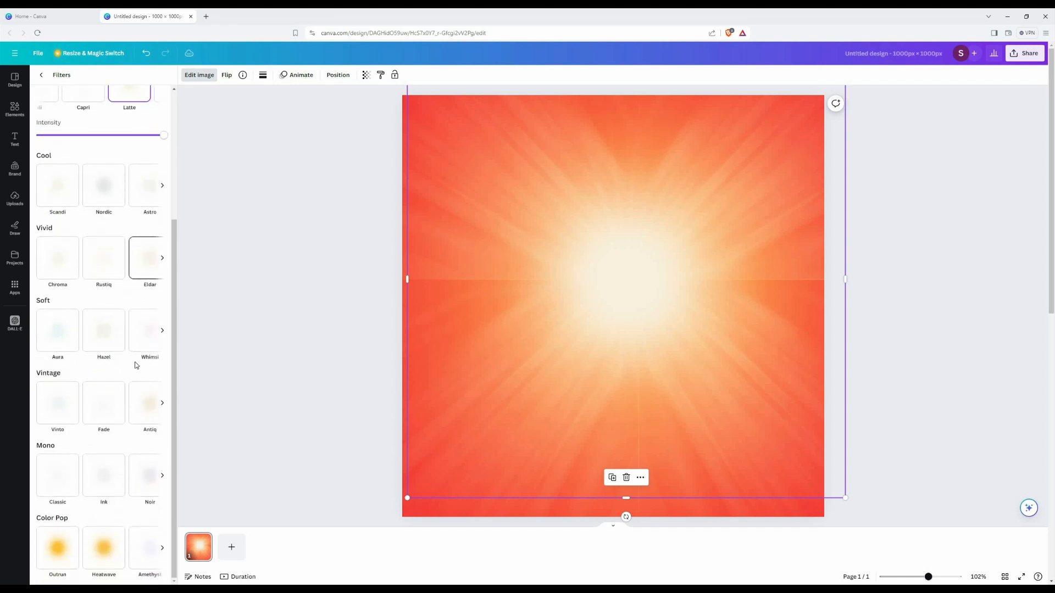
pyautogui.click(52, 552)
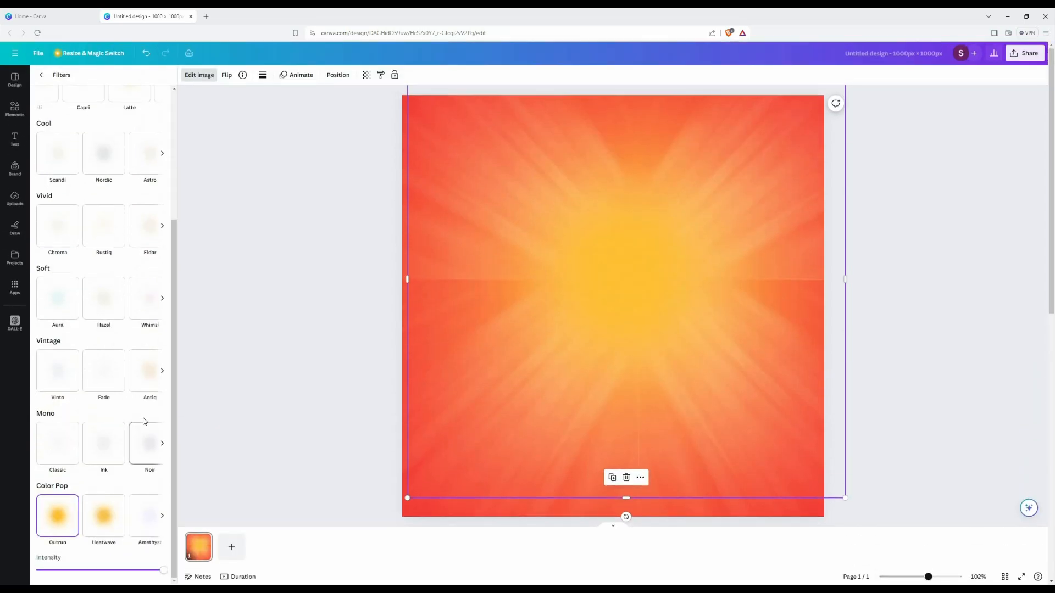
pyautogui.scroll(4, 117, 481)
pyautogui.click(136, 266)
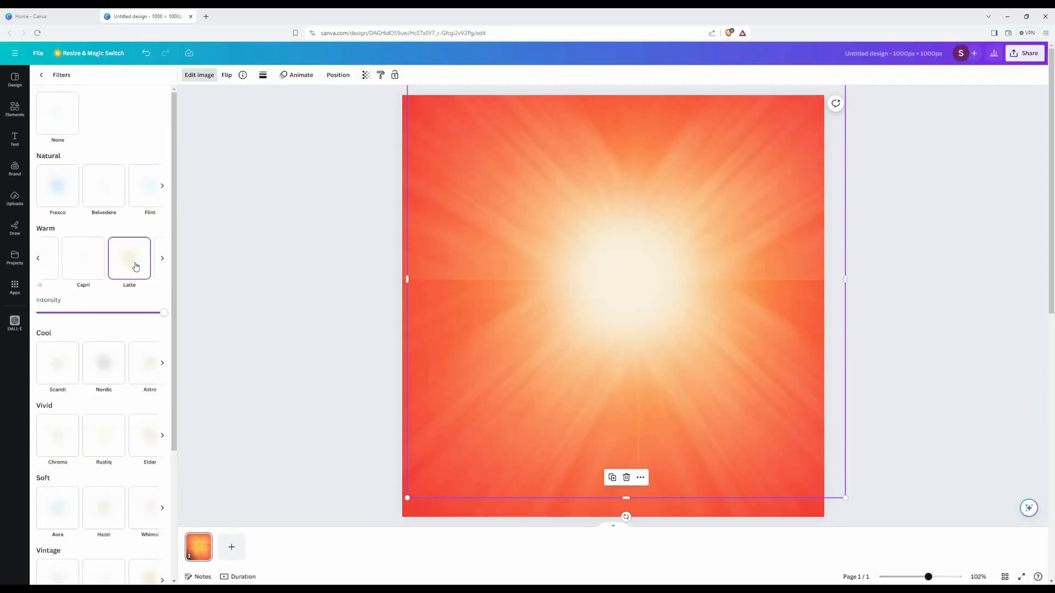
pyautogui.click(83, 266)
pyautogui.press('Escape')
# From the chicken meat photos, add the black skillet of chicken wings with its background removed, slightly enlarged and centred over the glow.
pyautogui.scroll(-5, 134, 211)
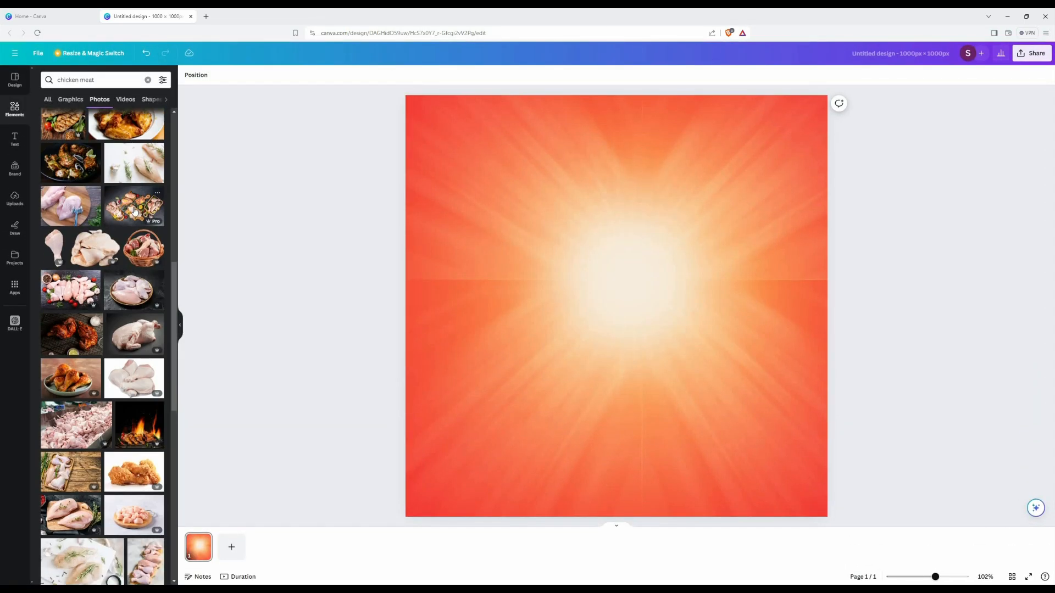
pyautogui.scroll(-7, 134, 210)
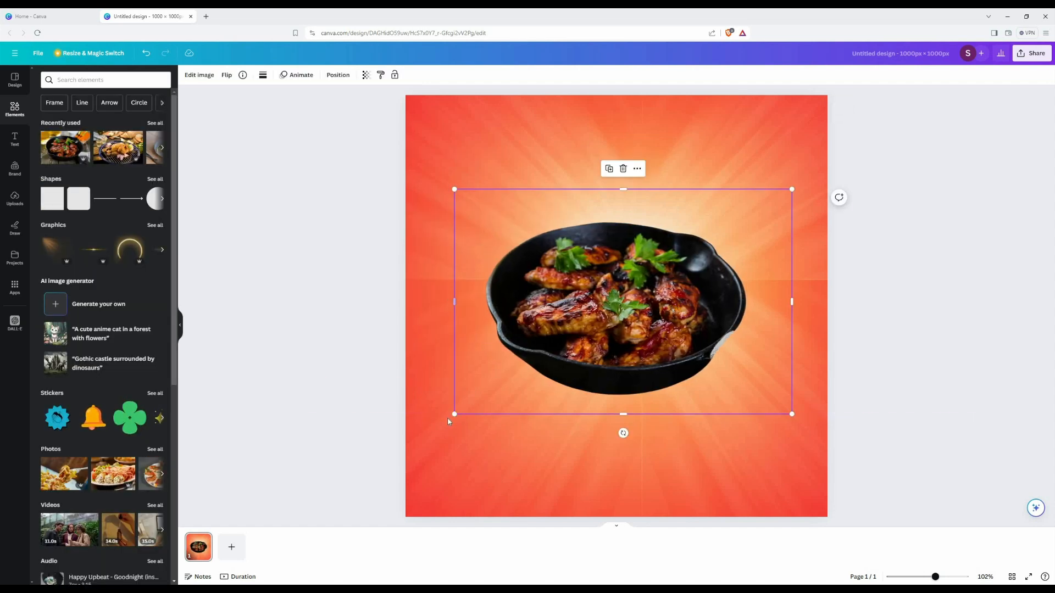
pyautogui.moveTo(455, 413); pyautogui.dragTo(442, 422)
pyautogui.moveTo(622, 349); pyautogui.dragTo(631, 351)
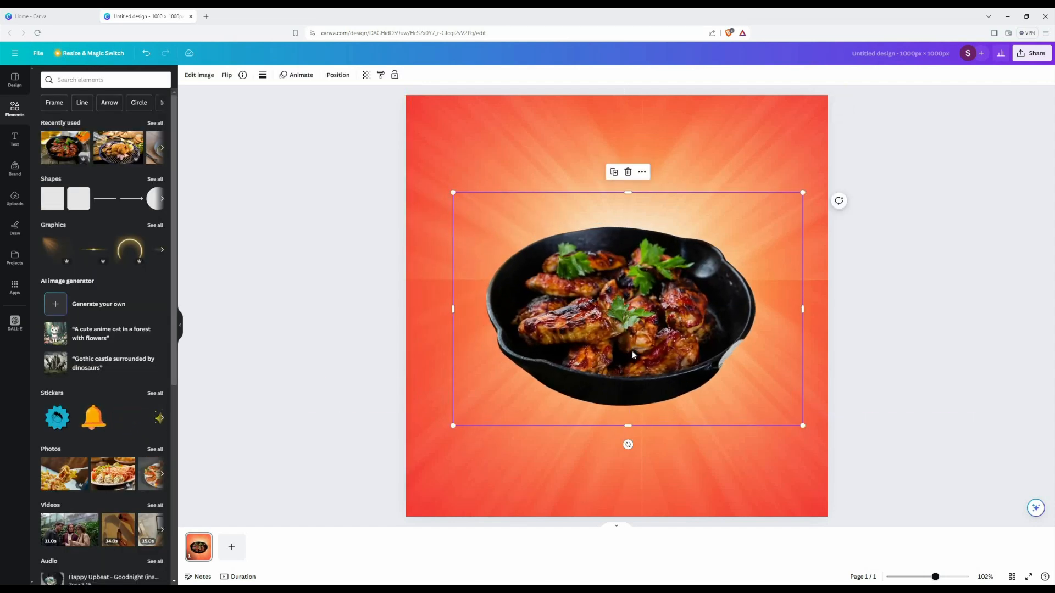
# Give the skillet photo a Page lift shadow with blur 26, distance 4, curve 33 and intensity 46.
pyautogui.click(211, 77)
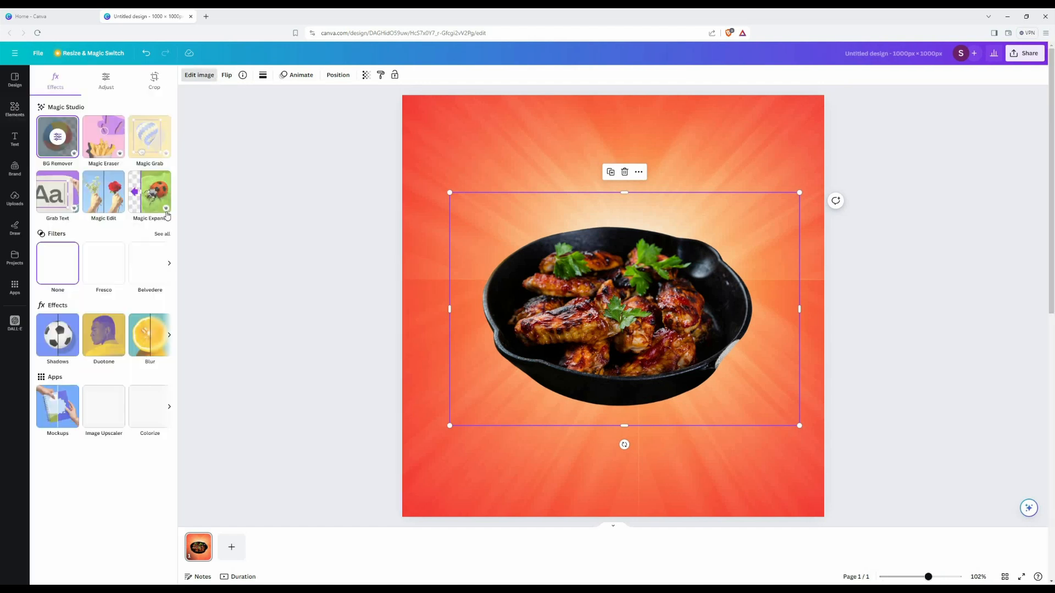
pyautogui.click(58, 334)
pyautogui.click(104, 230)
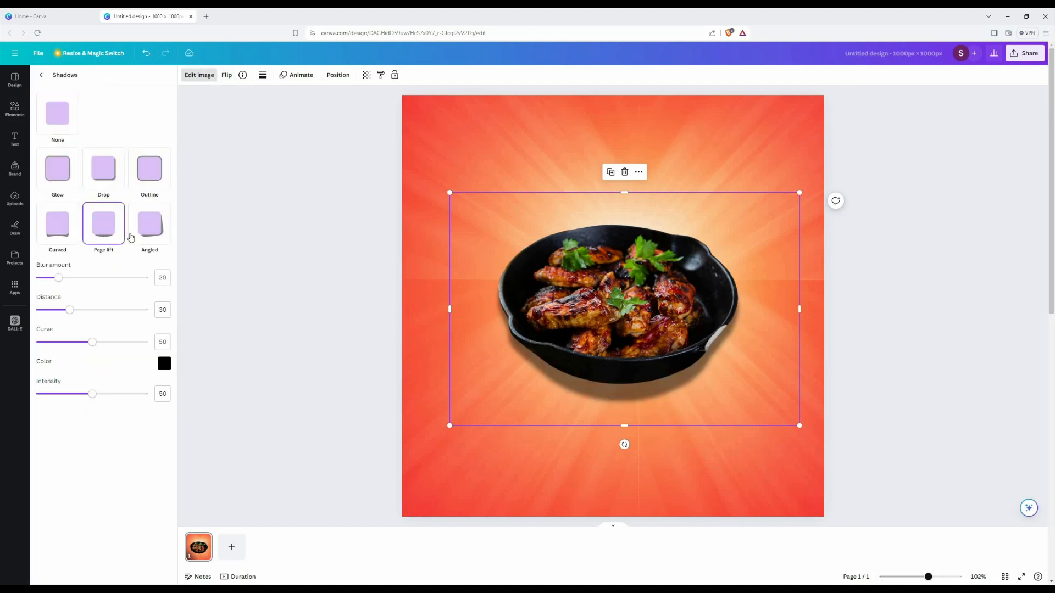
pyautogui.moveTo(70, 309); pyautogui.dragTo(41, 309)
pyautogui.moveTo(93, 341); pyautogui.dragTo(69, 344)
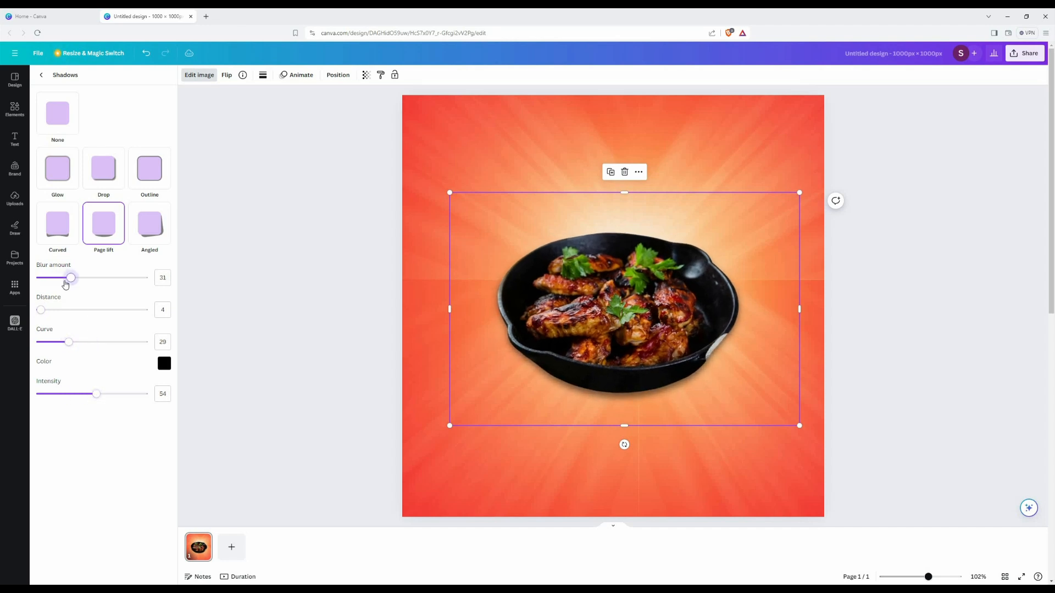
pyautogui.click(74, 345)
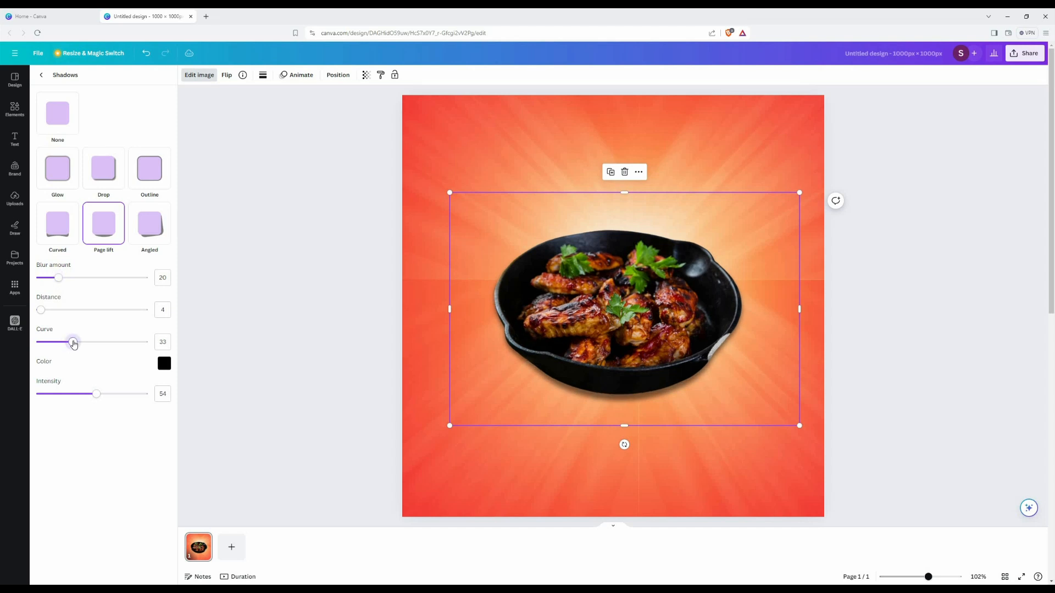
pyautogui.click(65, 277)
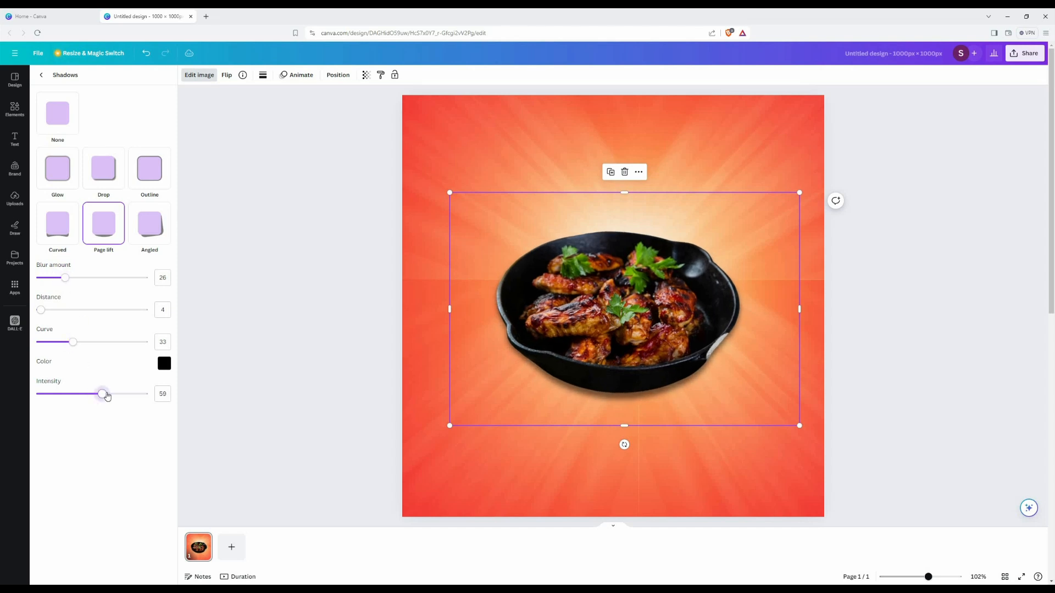
pyautogui.moveTo(71, 393); pyautogui.dragTo(85, 391)
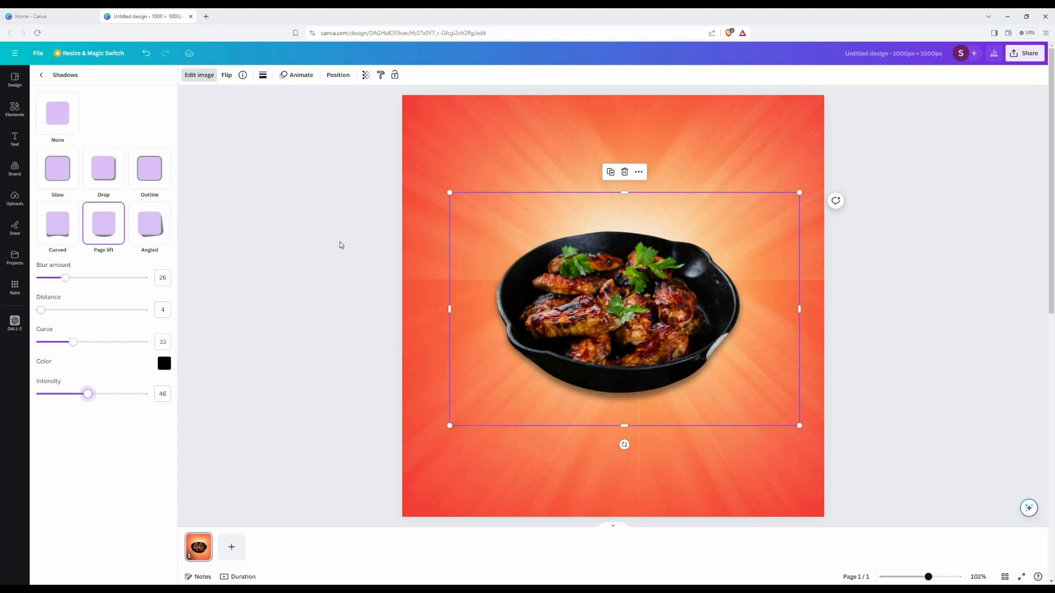
pyautogui.click(281, 285)
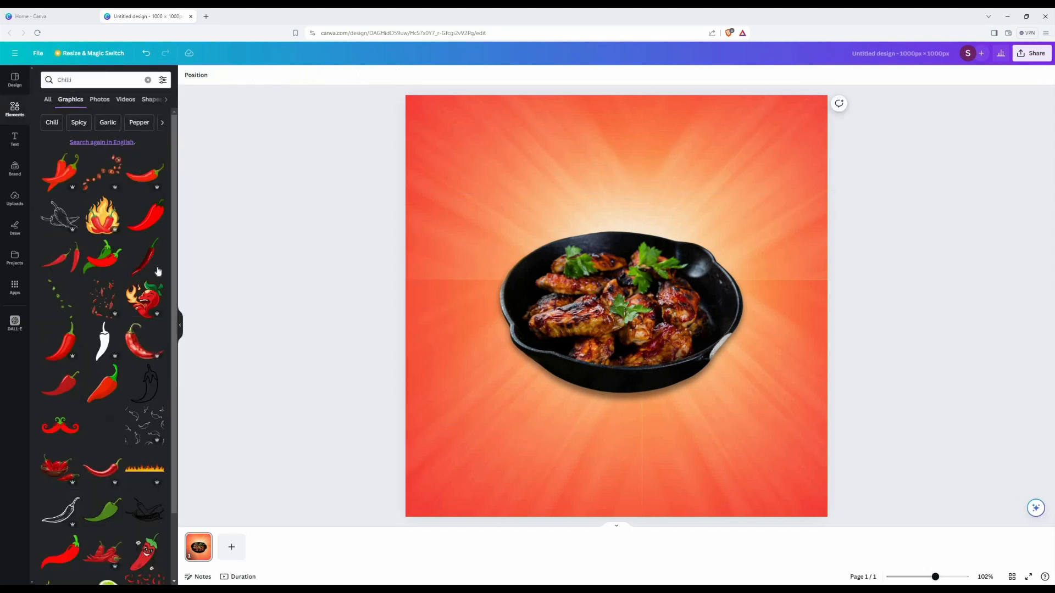
# Add the graphic of falling red chillies and slices from the chilli results, shrink it, and place it over the skillet's upper-left side.
pyautogui.scroll(-9, 157, 263)
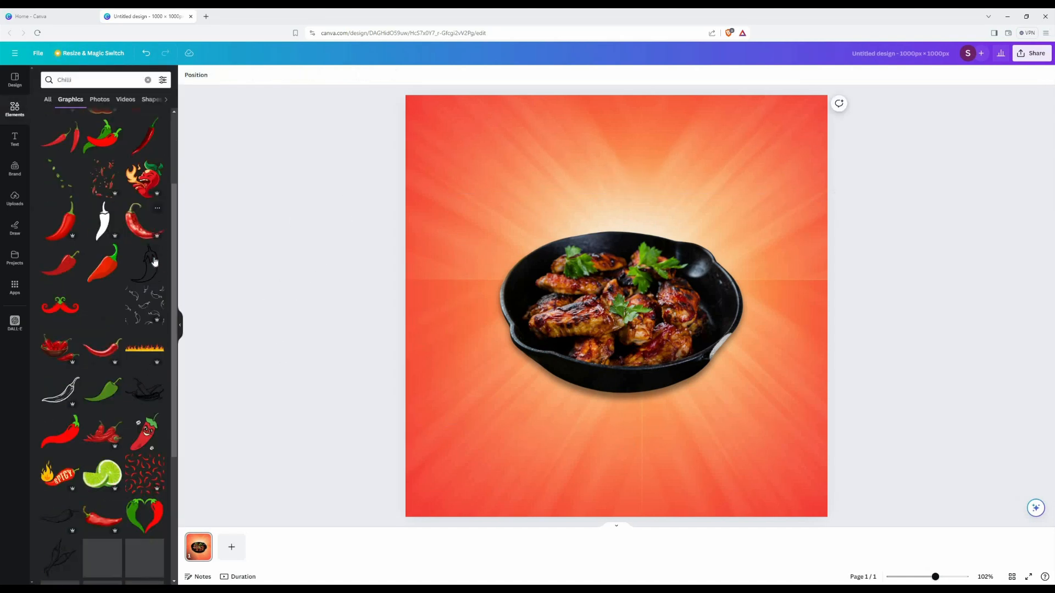
pyautogui.click(156, 265)
pyautogui.moveTo(605, 323); pyautogui.dragTo(547, 245)
pyautogui.moveTo(677, 443); pyautogui.dragTo(601, 325)
pyautogui.moveTo(530, 193); pyautogui.dragTo(551, 233)
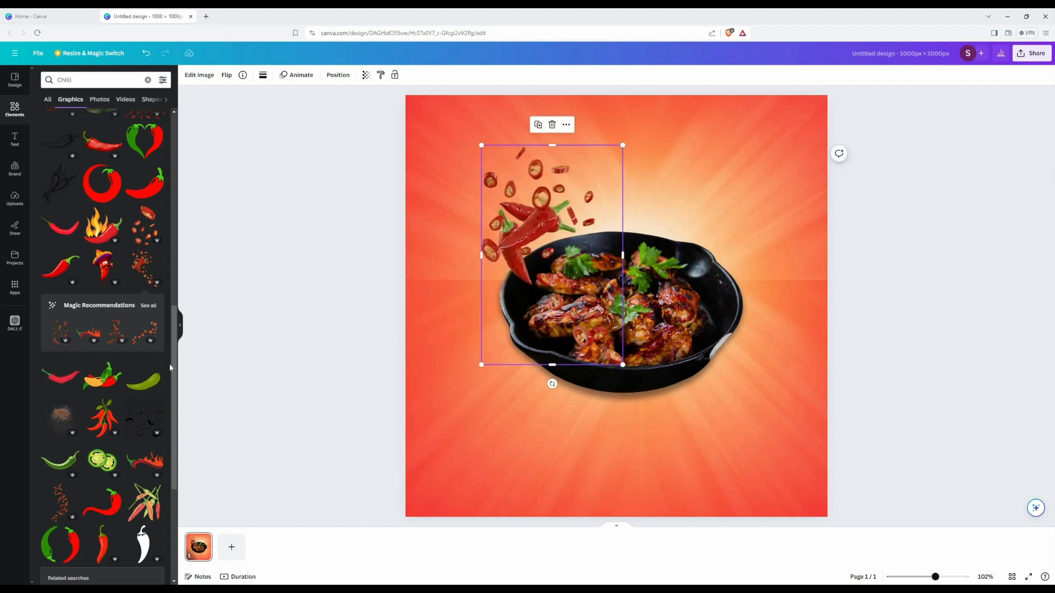
# Add the recommended mix of green and red falling chillies, and place it rotated clockwise over the skillet's right side.
pyautogui.click(148, 304)
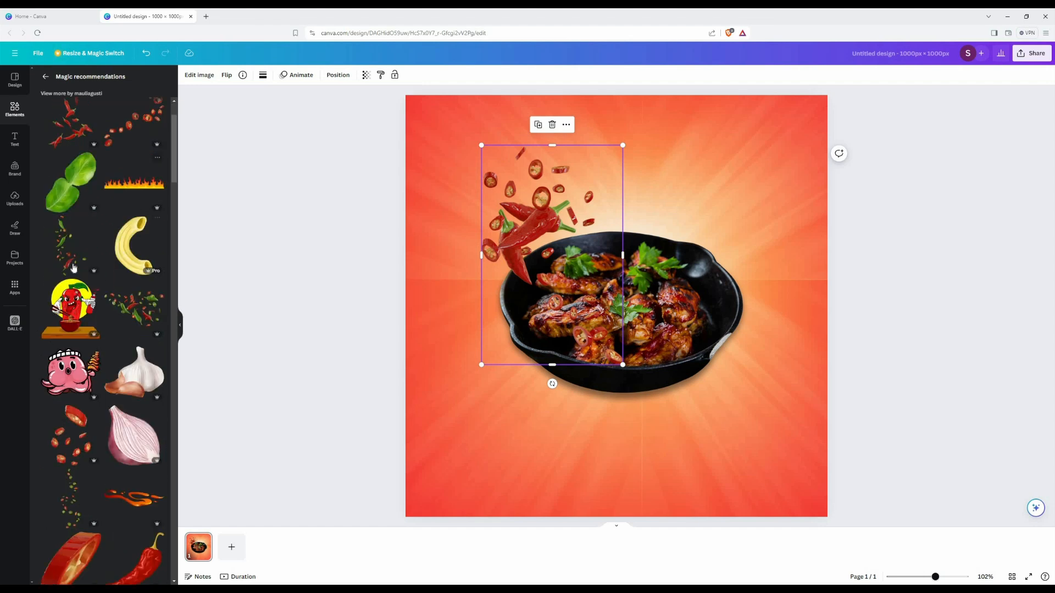
pyautogui.click(71, 242)
pyautogui.moveTo(580, 261); pyautogui.dragTo(679, 232)
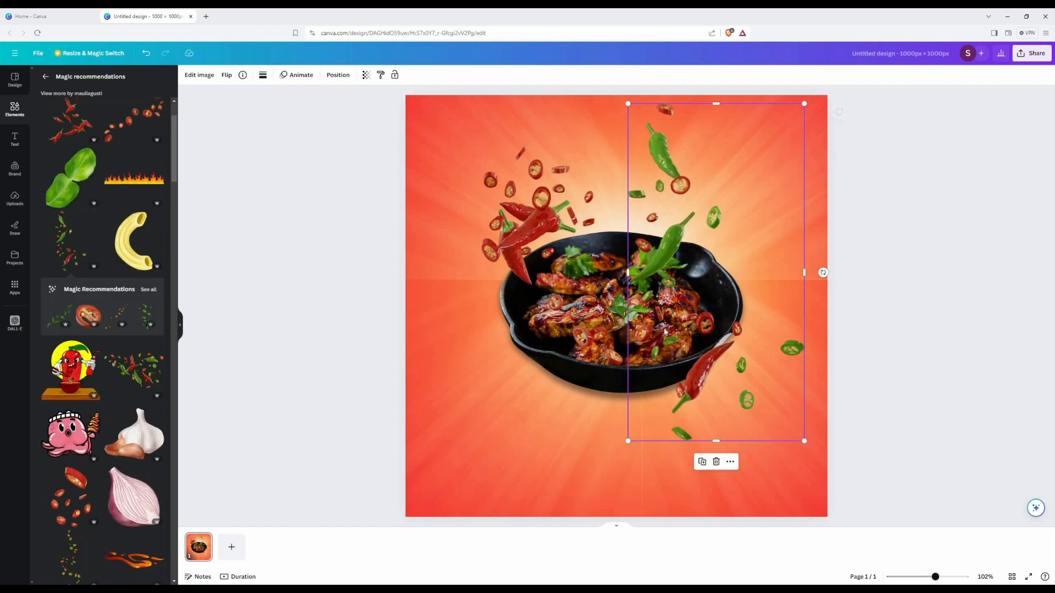
pyautogui.moveTo(823, 273); pyautogui.dragTo(791, 360)
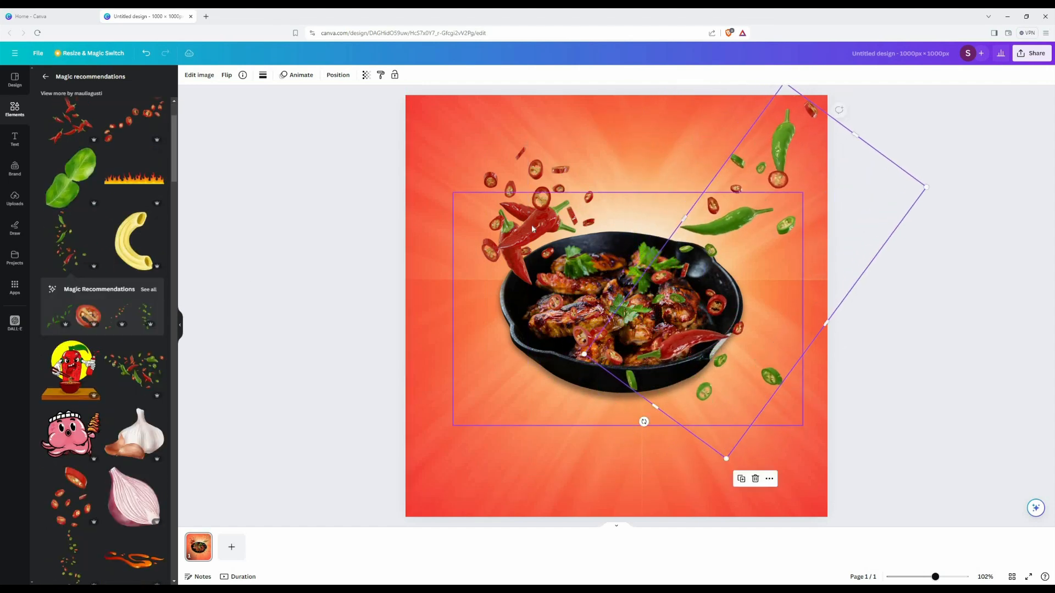
# Enlarge the red chilli graphic on the skillet's left side and reposition it to spill over the pan's rim.
pyautogui.click(582, 351)
pyautogui.click(597, 364)
pyautogui.click(582, 351)
pyautogui.moveTo(589, 358); pyautogui.dragTo(617, 399)
pyautogui.moveTo(571, 335)
pyautogui.mouseDown()
pyautogui.moveTo(563, 315)
pyautogui.moveTo(580, 329)
pyautogui.mouseUp()
# Add the thick red pepper graphic with a green stem from the recommendations, shrink it, and place it beside the skillet's right edge.
pyautogui.scroll(-15, 42, 356)
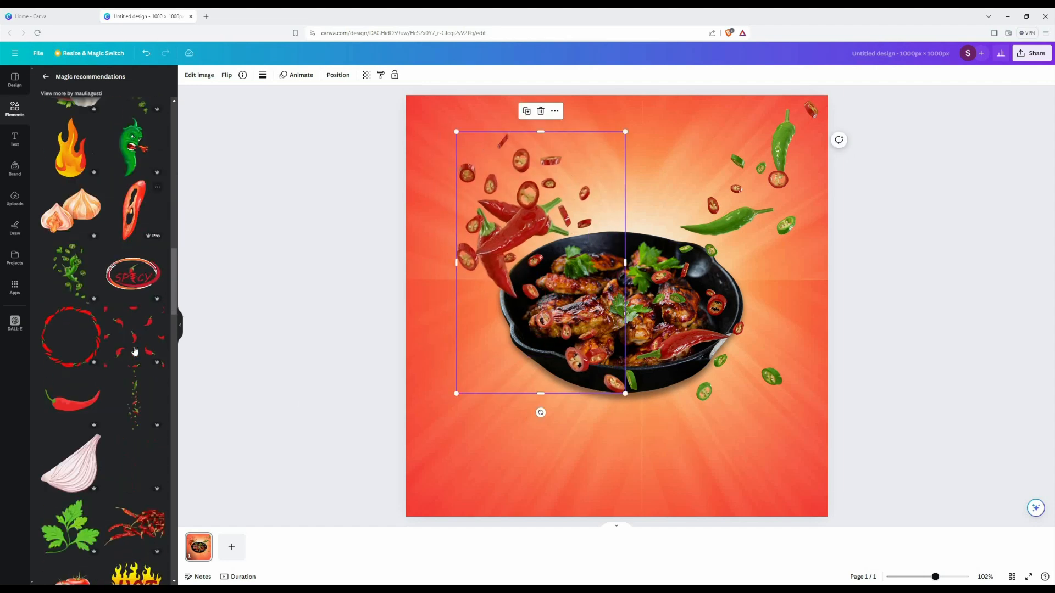
pyautogui.scroll(-5, 134, 351)
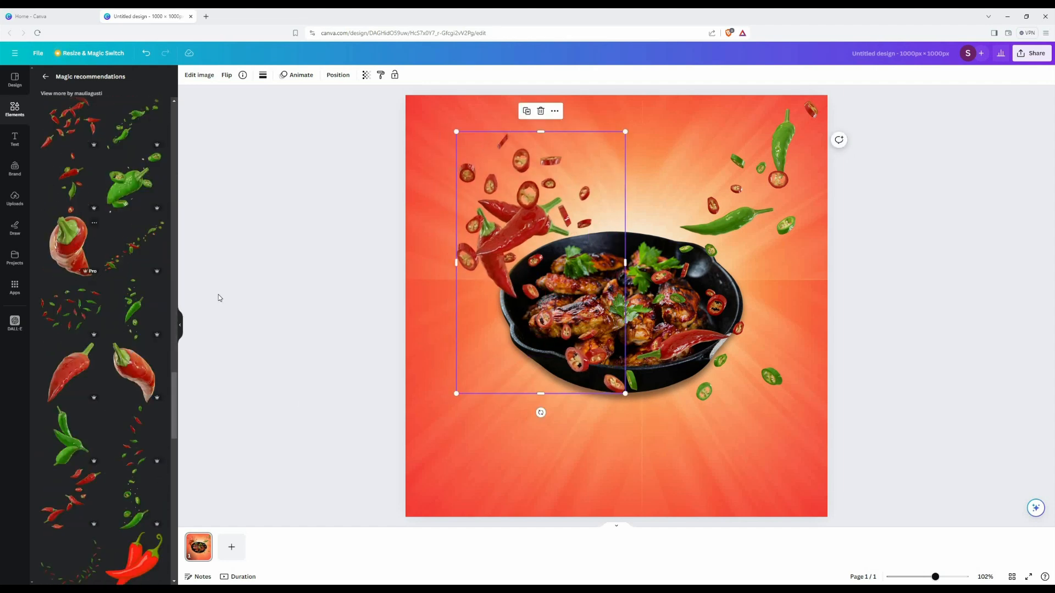
pyautogui.click(70, 246)
pyautogui.moveTo(737, 476); pyautogui.dragTo(557, 222)
pyautogui.moveTo(551, 180); pyautogui.dragTo(782, 322)
# Flip and rotate the small red pepper so its green stem points toward the page's right edge.
pyautogui.click(226, 75)
pyautogui.click(257, 96)
pyautogui.moveTo(785, 379); pyautogui.dragTo(723, 313)
pyautogui.scroll(-10, 115, 372)
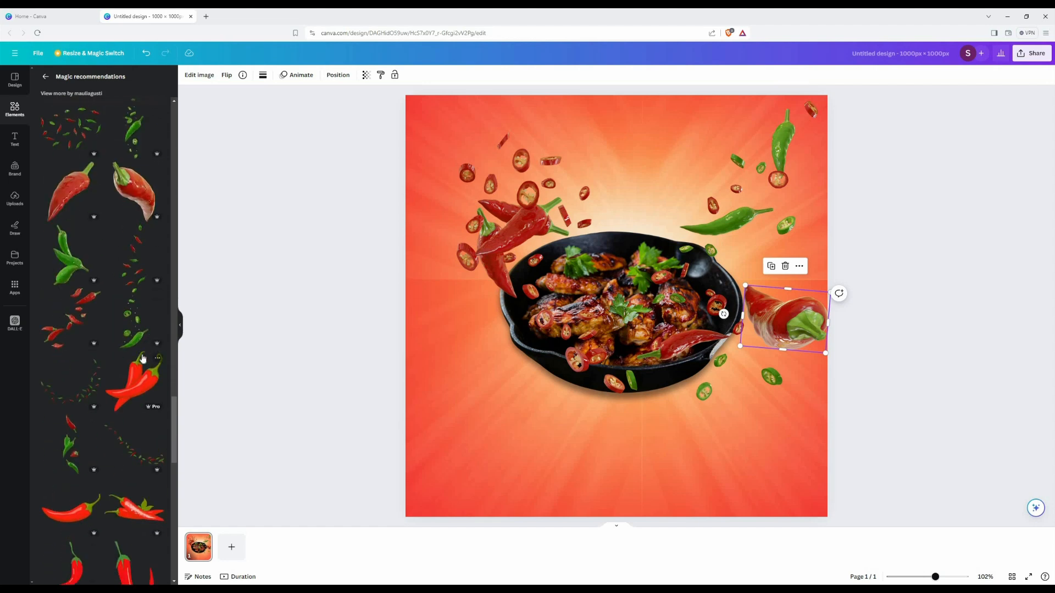
# Enlarge the red chilli graphic beside the skillet and shift it toward the page's upper-left corner.
pyautogui.scroll(10, 126, 359)
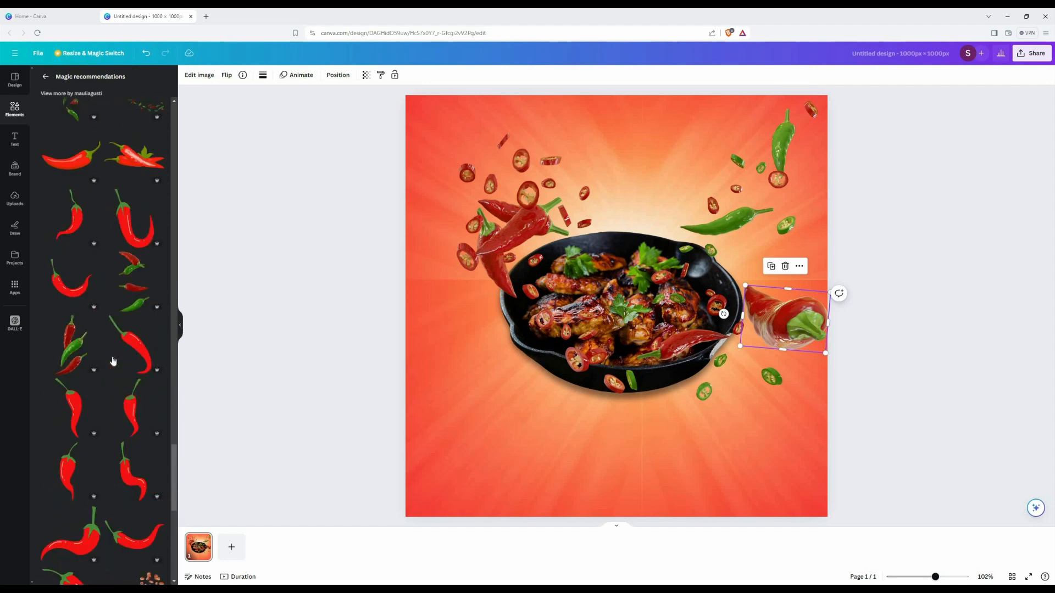
pyautogui.scroll(2, 118, 359)
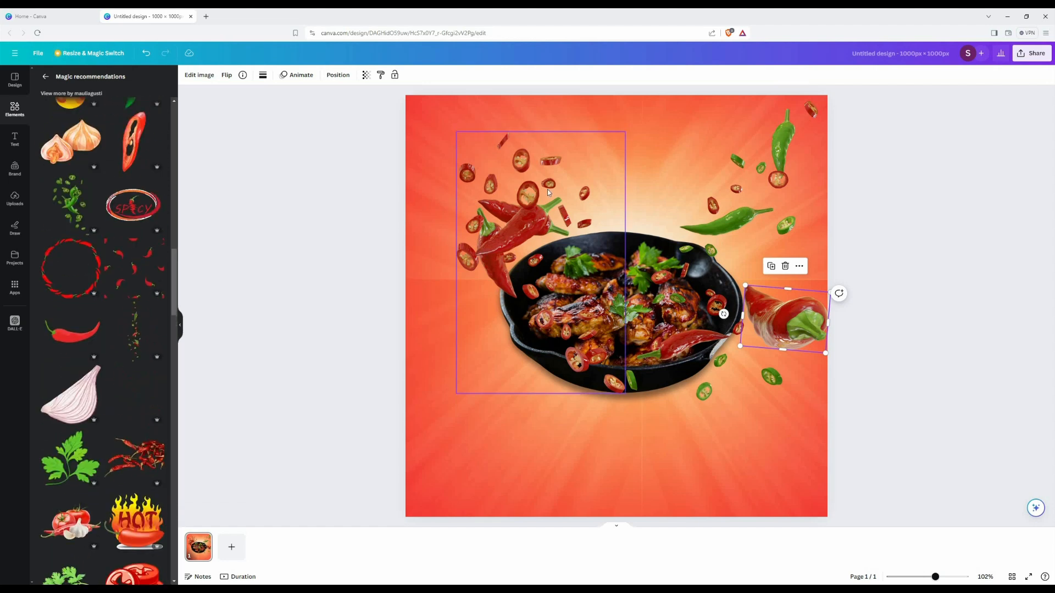
pyautogui.click(496, 228)
pyautogui.moveTo(456, 133); pyautogui.dragTo(403, 50)
pyautogui.moveTo(480, 185); pyautogui.dragTo(478, 208)
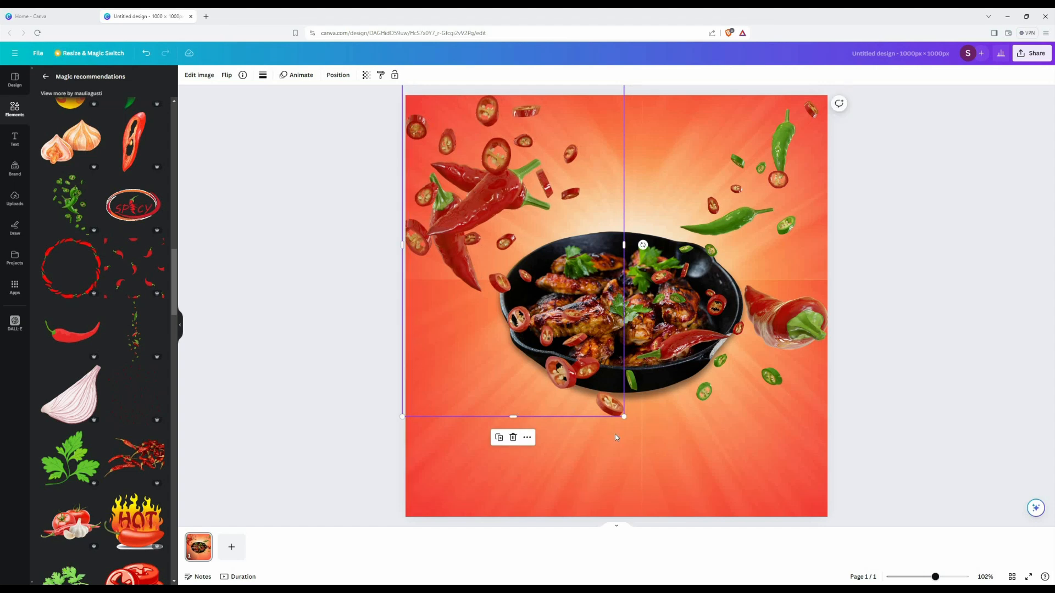
pyautogui.moveTo(624, 416); pyautogui.dragTo(599, 378)
pyautogui.moveTo(487, 326); pyautogui.dragTo(505, 358)
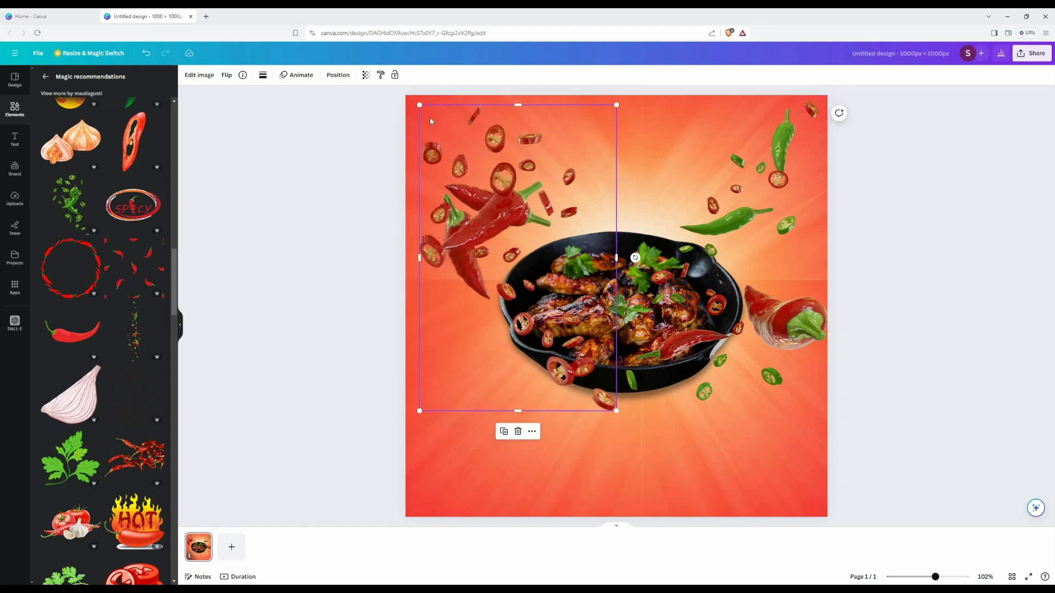
# Rotate the red chilli graphic about 40 degrees counterclockwise and place it so its chillies run off the page's left edge beside the skillet.
pyautogui.moveTo(500, 176); pyautogui.dragTo(571, 215)
pyautogui.moveTo(588, 469); pyautogui.dragTo(697, 430)
pyautogui.moveTo(548, 277); pyautogui.dragTo(463, 243)
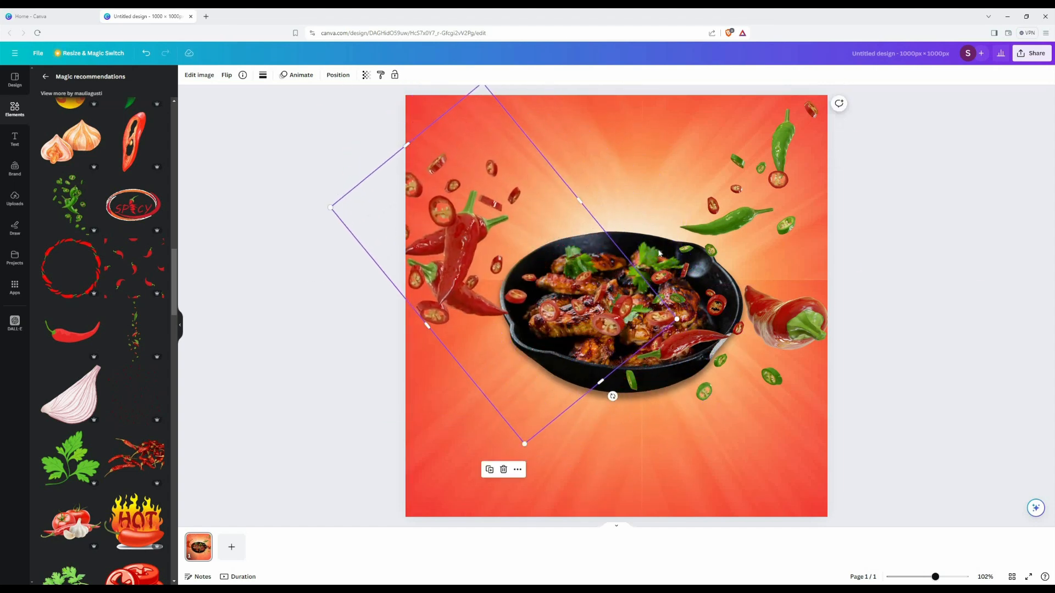
pyautogui.click(321, 354)
pyautogui.click(71, 203)
pyautogui.moveTo(614, 492); pyautogui.dragTo(621, 152)
pyautogui.press('Delete')
# Add the recommended green chilli with flying slices, shrink and rotate it, and place it beside the skillet's left rim below the red chillies.
pyautogui.scroll(11, 140, 296)
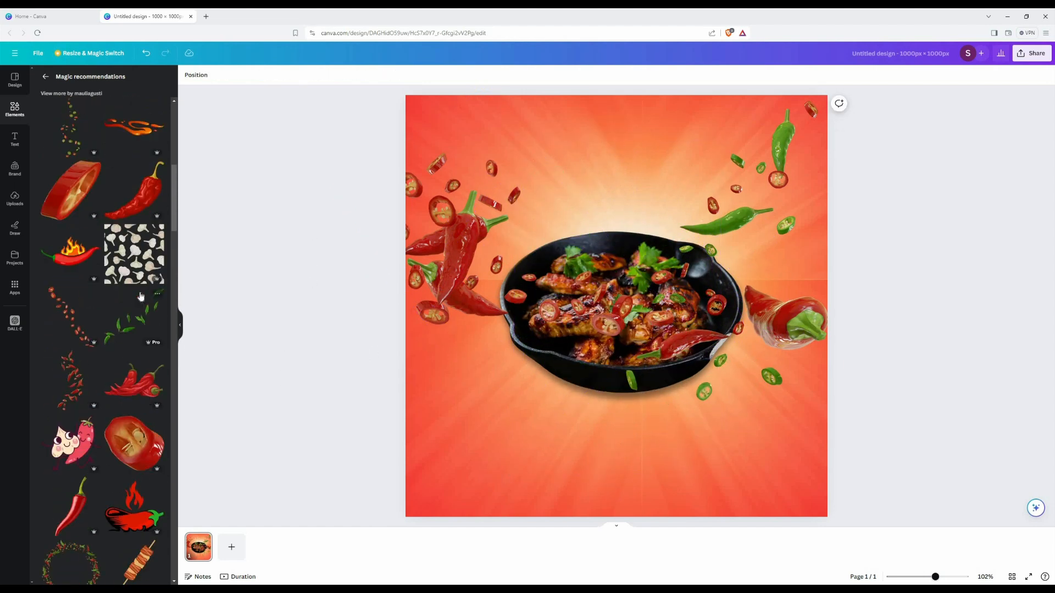
pyautogui.scroll(6, 141, 297)
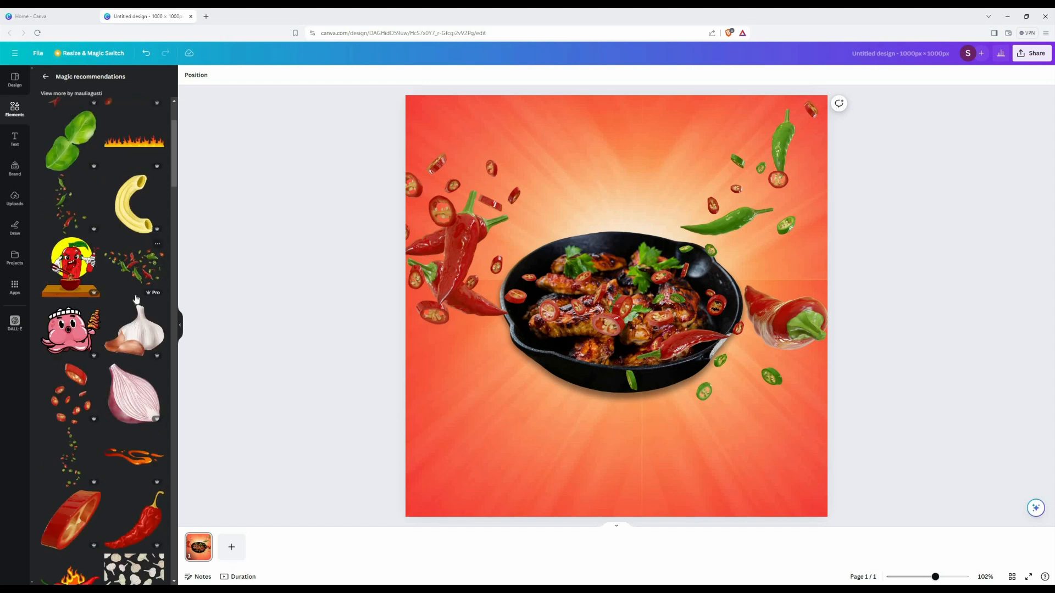
pyautogui.scroll(2, 136, 298)
pyautogui.scroll(-15, 133, 298)
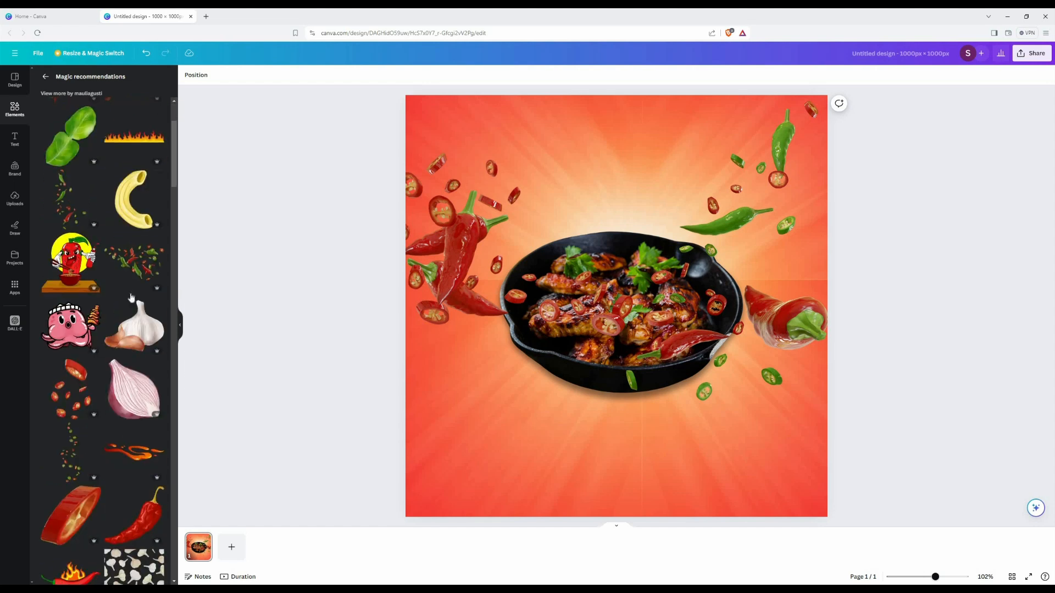
pyautogui.click(133, 297)
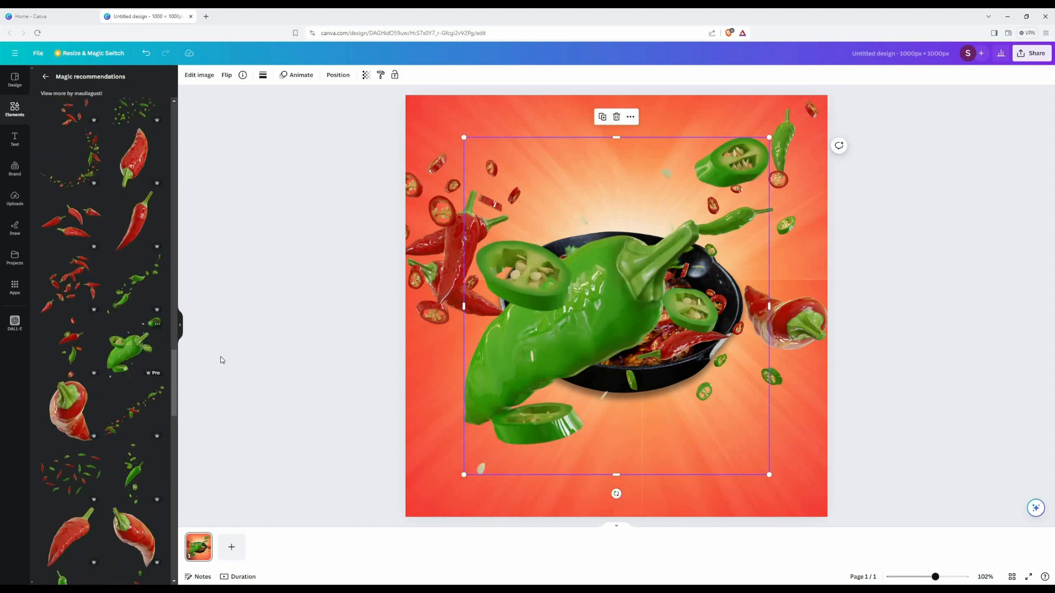
pyautogui.moveTo(802, 494); pyautogui.dragTo(410, 164)
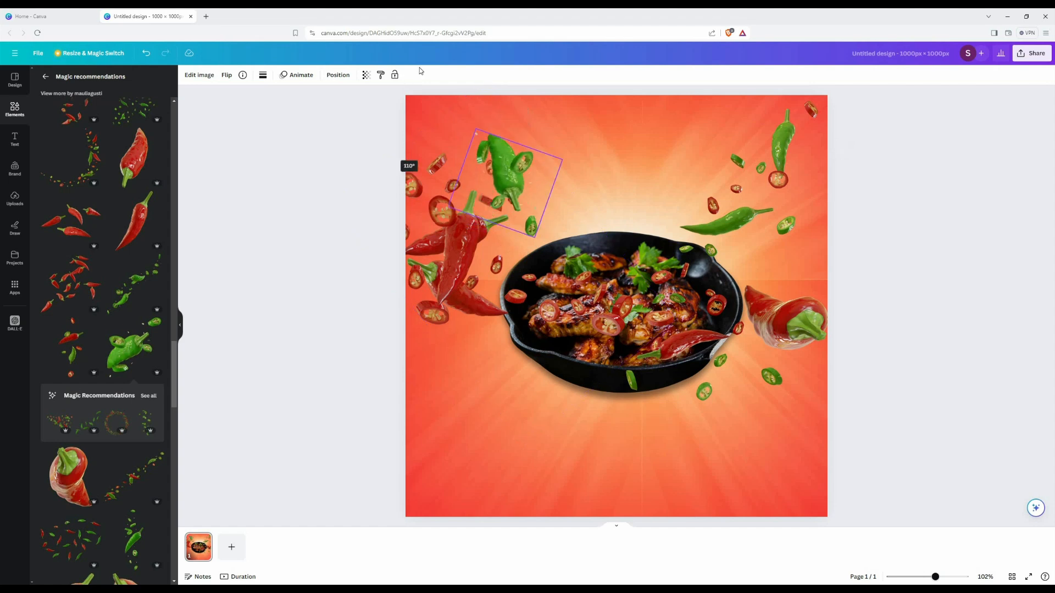
pyautogui.moveTo(530, 190); pyautogui.dragTo(467, 336)
# Apply a whole-image blur to the green chilli graphic and raise its intensity.
pyautogui.click(198, 75)
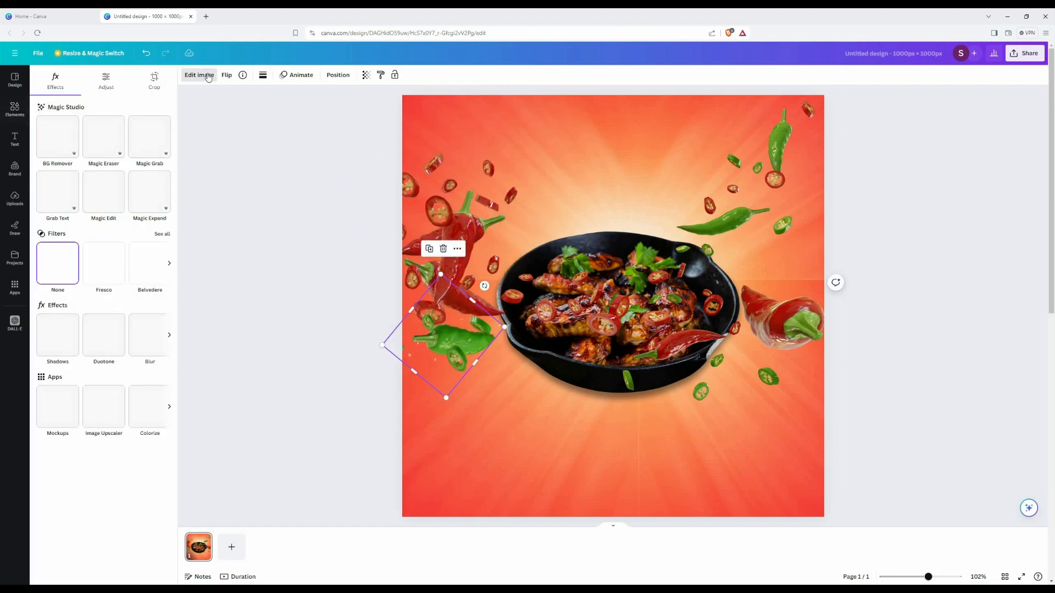
pyautogui.click(143, 348)
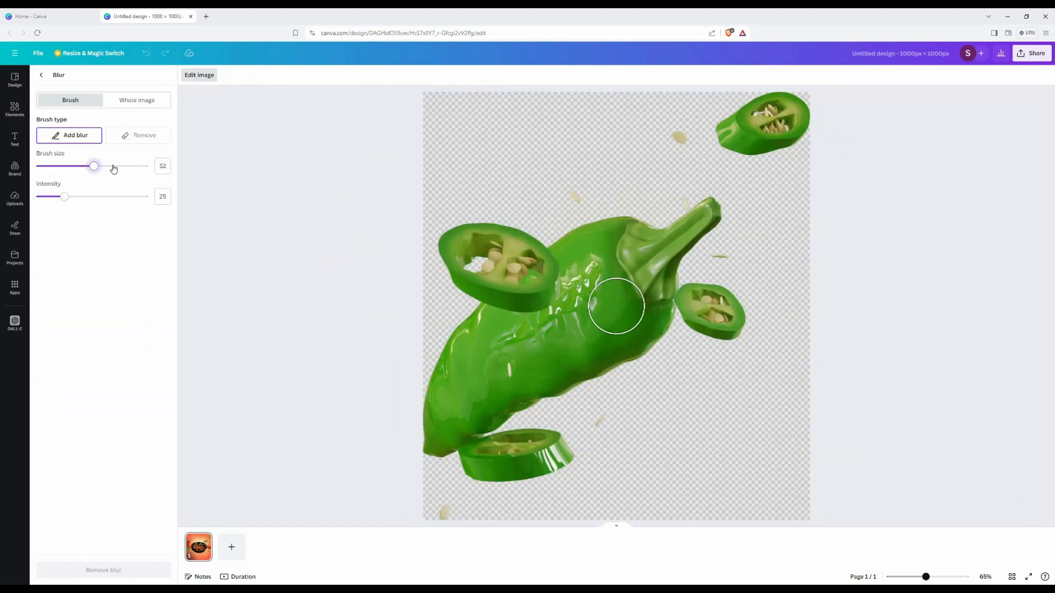
pyautogui.click(137, 100)
pyautogui.click(85, 137)
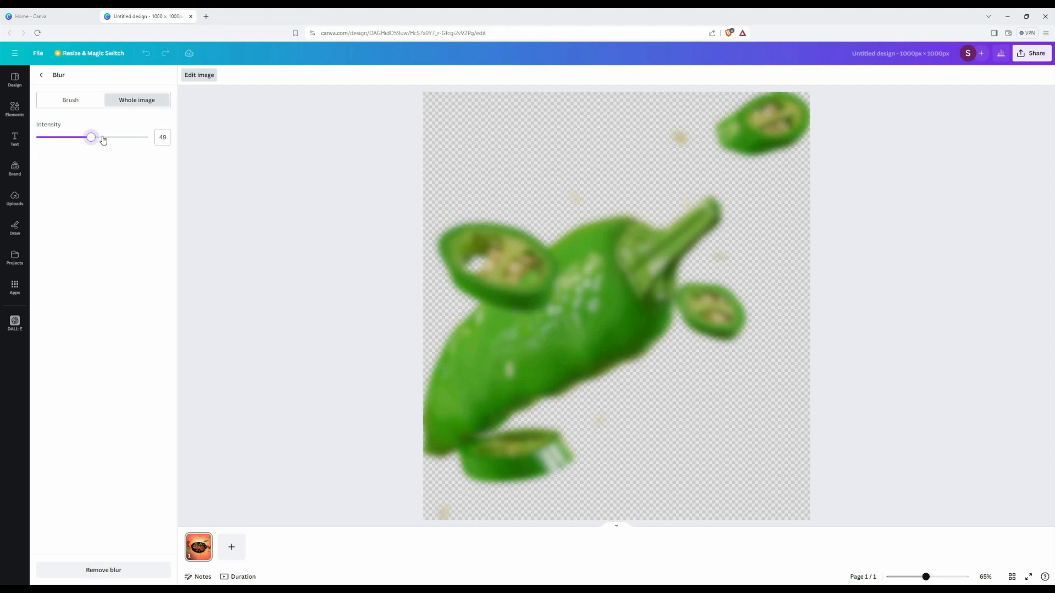
pyautogui.moveTo(103, 140); pyautogui.dragTo(106, 146)
pyautogui.click(43, 78)
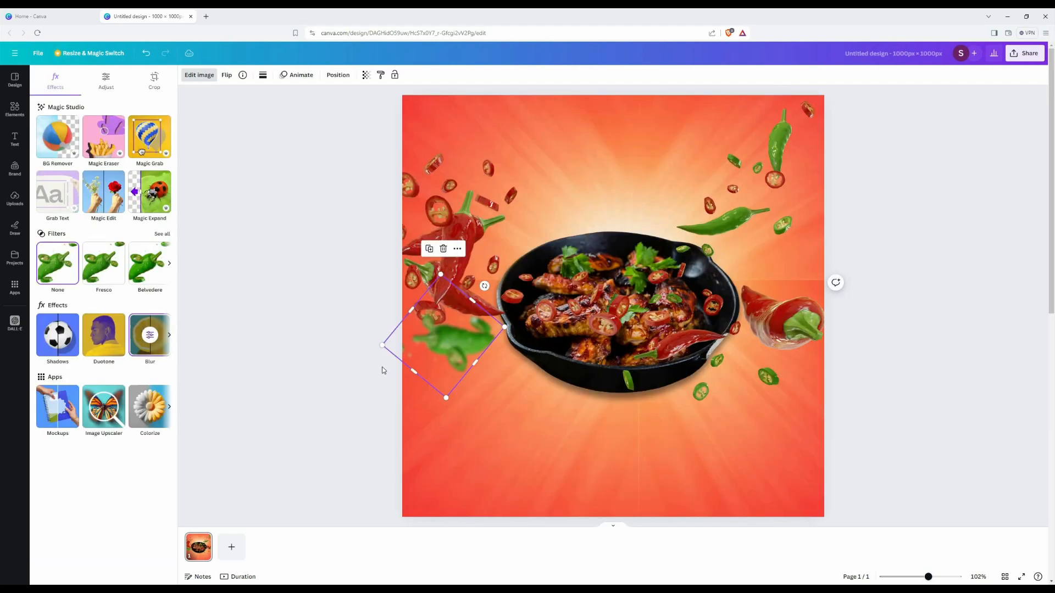
# Enlarge the blurred green chilli and reposition it to extend off the page's left edge, just beside the skillet.
pyautogui.moveTo(383, 346); pyautogui.dragTo(250, 422)
pyautogui.moveTo(472, 369); pyautogui.dragTo(518, 380)
pyautogui.moveTo(551, 339); pyautogui.dragTo(449, 355)
pyautogui.moveTo(421, 377); pyautogui.dragTo(488, 357)
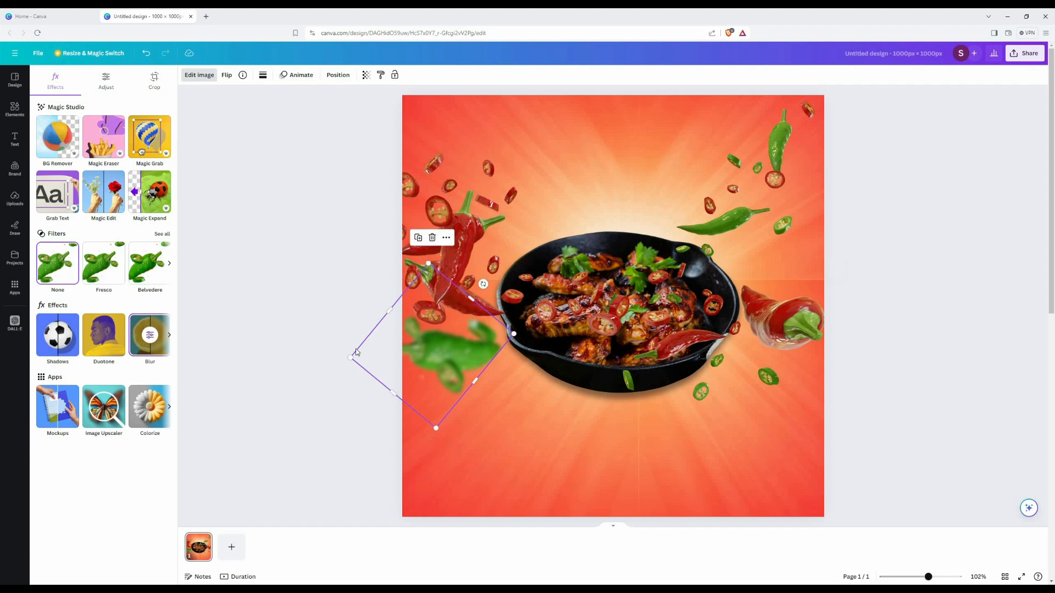
# Add the narrow stream of falling red and green chillies, rotate it clockwise, and place it above the red pepper near the page's right edge.
pyautogui.click(234, 200)
pyautogui.scroll(10, 148, 465)
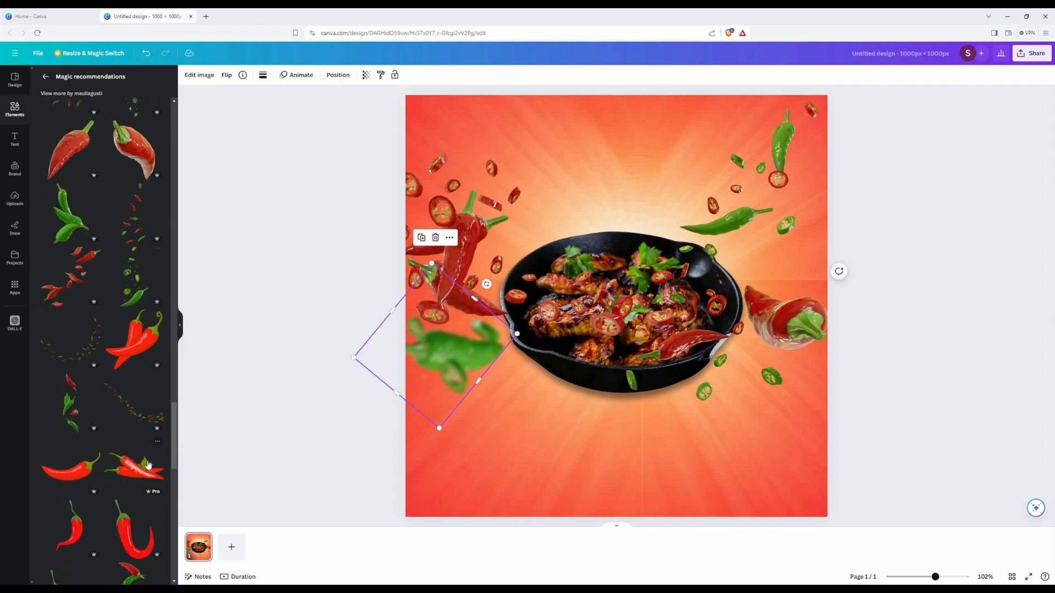
pyautogui.scroll(2, 148, 465)
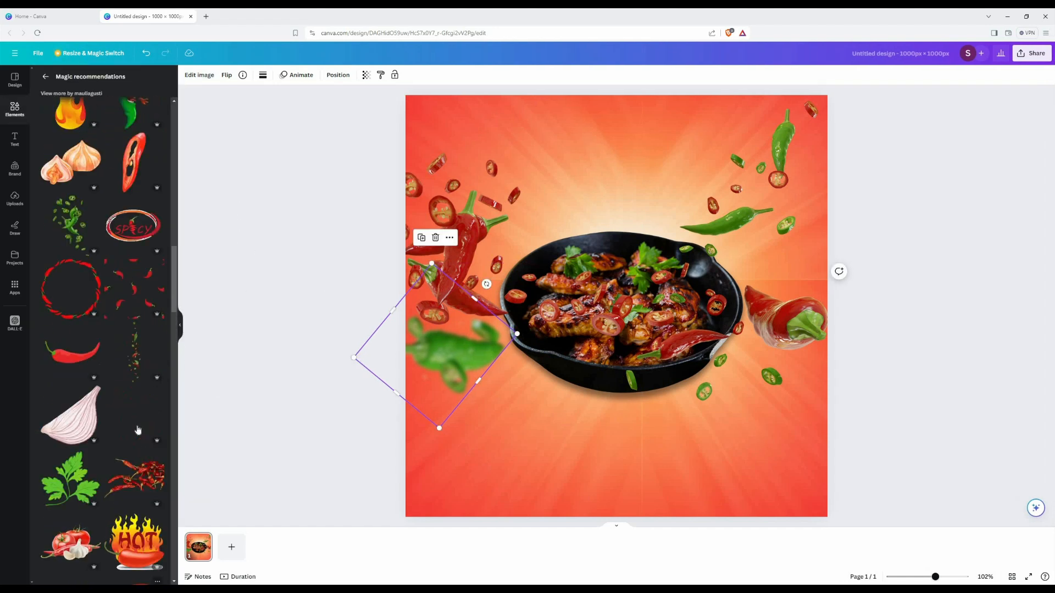
pyautogui.click(134, 351)
pyautogui.moveTo(598, 401); pyautogui.dragTo(804, 247)
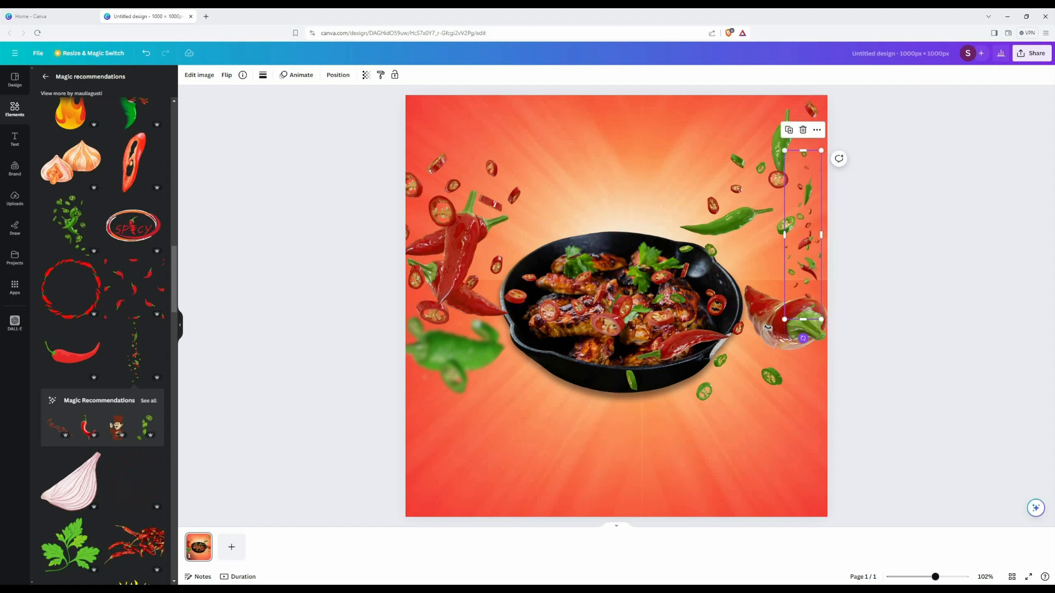
pyautogui.moveTo(803, 338); pyautogui.dragTo(733, 311)
pyautogui.moveTo(778, 263); pyautogui.dragTo(751, 246)
pyautogui.moveTo(707, 294); pyautogui.dragTo(729, 311)
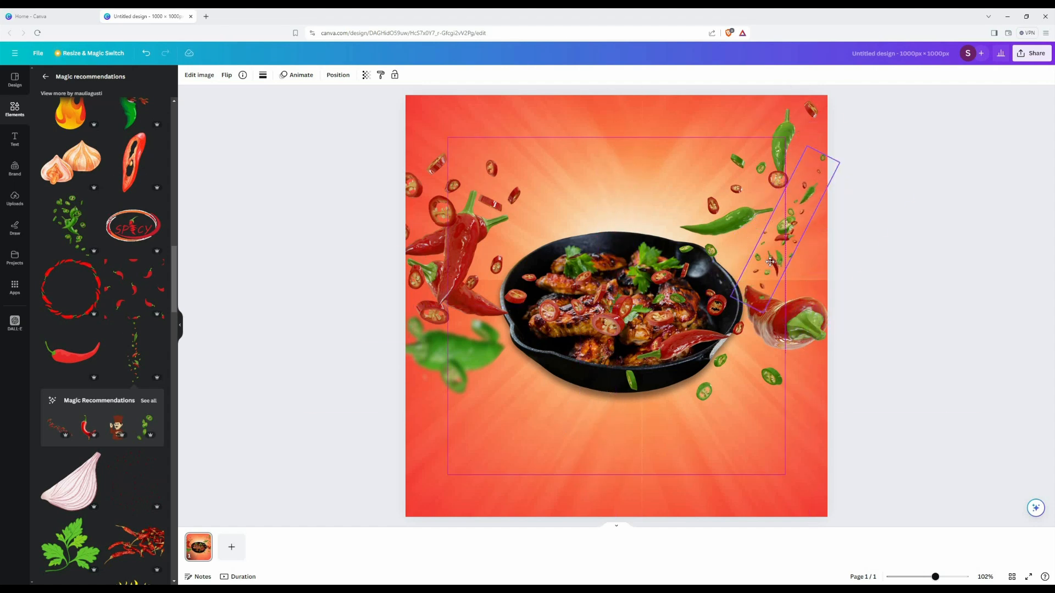
pyautogui.click(916, 384)
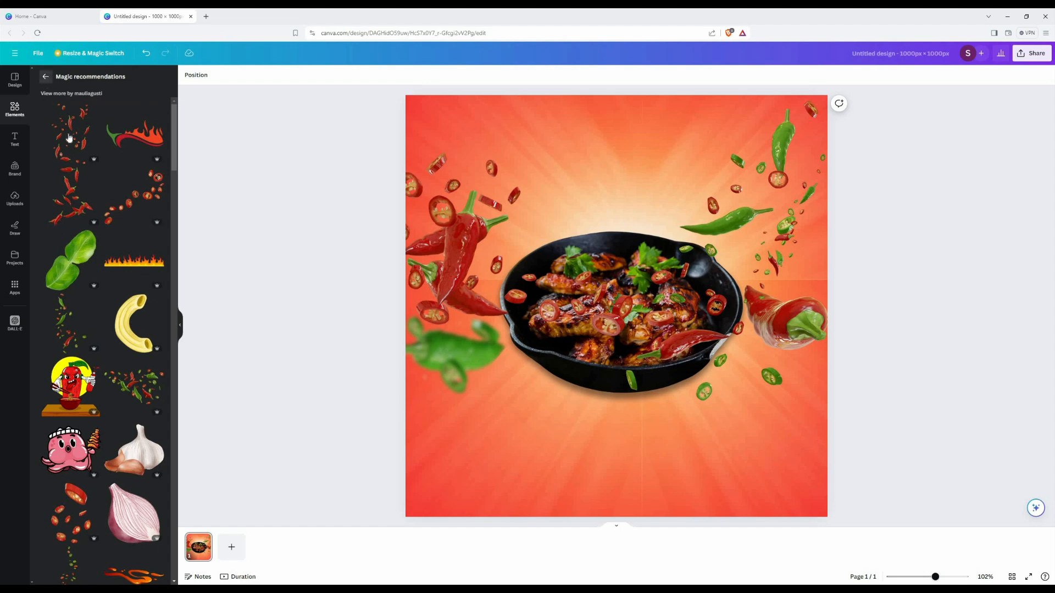
# Leave the recommendations and search the graphics for "fire".
pyautogui.click(45, 77)
pyautogui.scroll(-20, 132, 223)
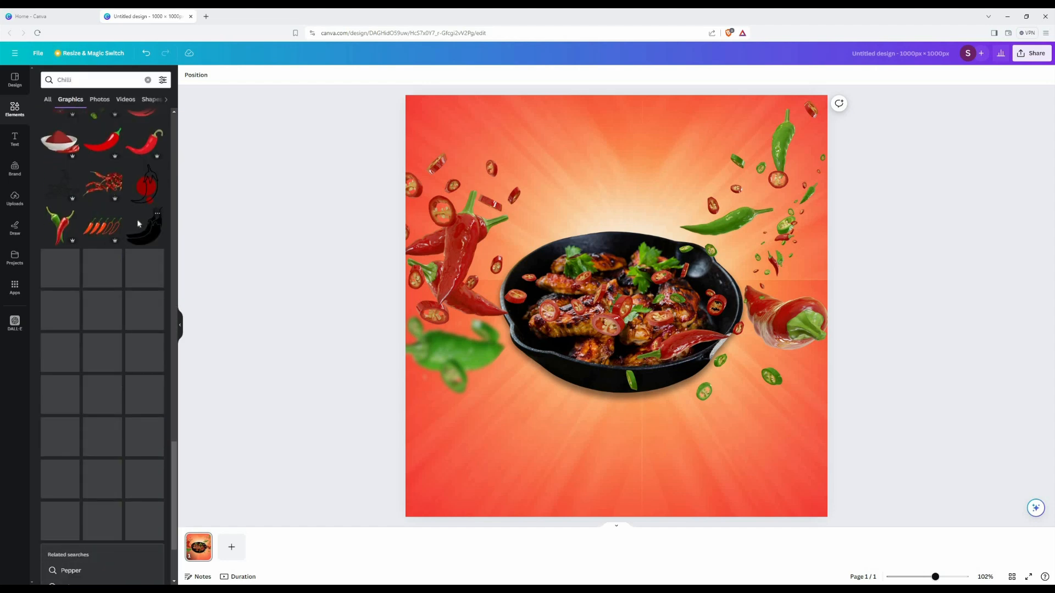
pyautogui.click(61, 80)
pyautogui.write('fi')
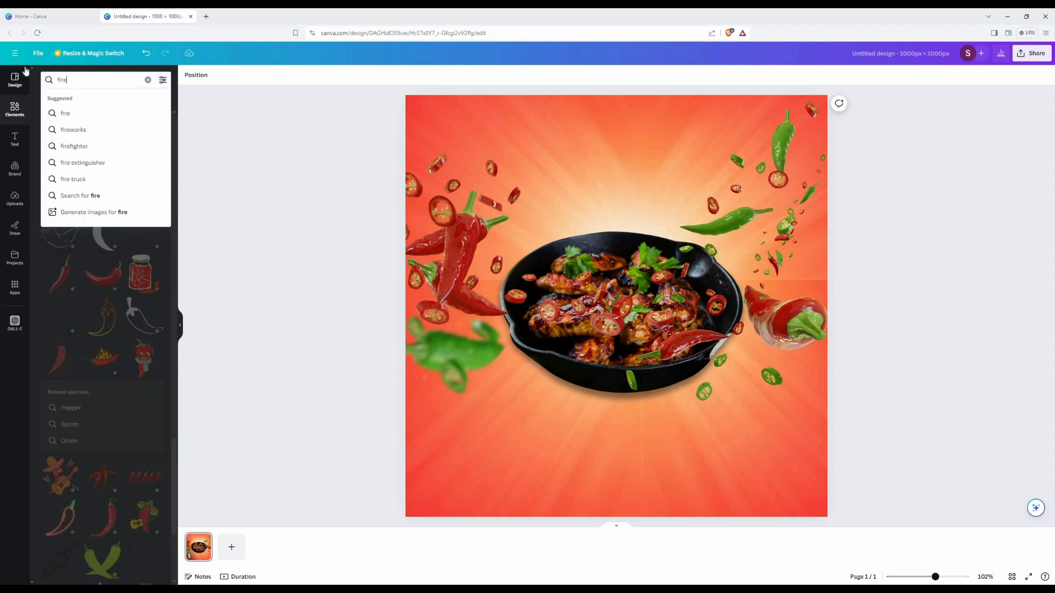
pyautogui.write('re')
pyautogui.press('Return')
# Add the swirling flame graphic, shrink it, rotate it 90 degrees counterclockwise, and place it below the red pepper, overlapping the page's right edge.
pyautogui.scroll(-2, 158, 344)
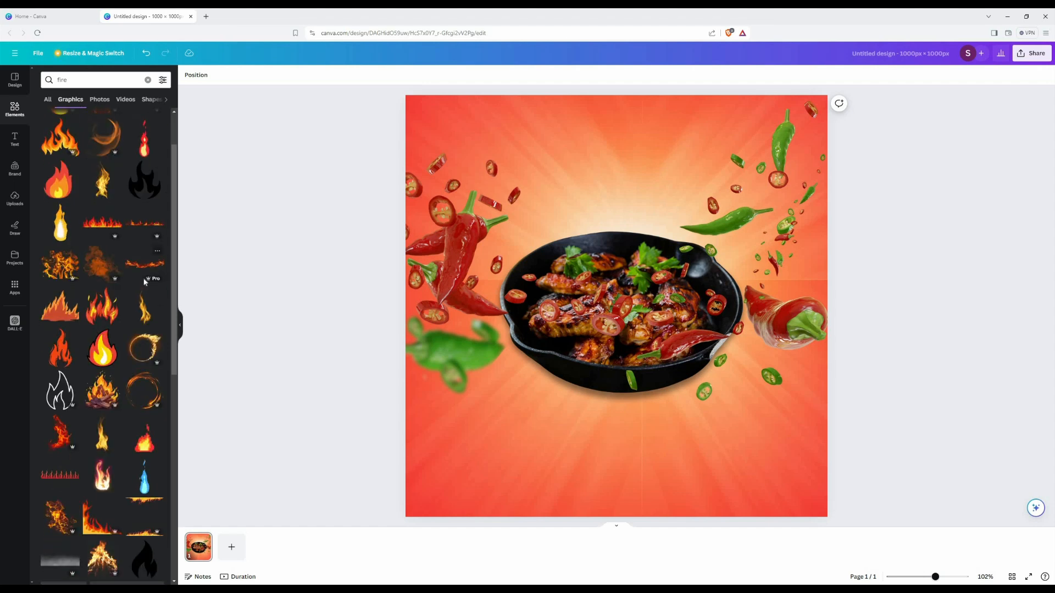
pyautogui.scroll(-10, 158, 344)
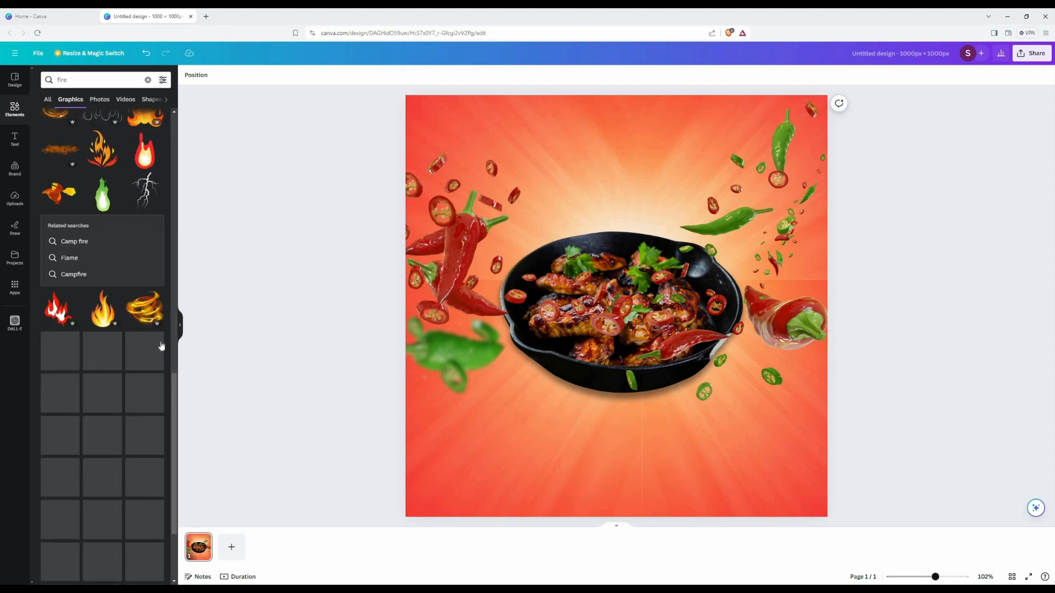
pyautogui.scroll(-5, 161, 345)
pyautogui.click(144, 275)
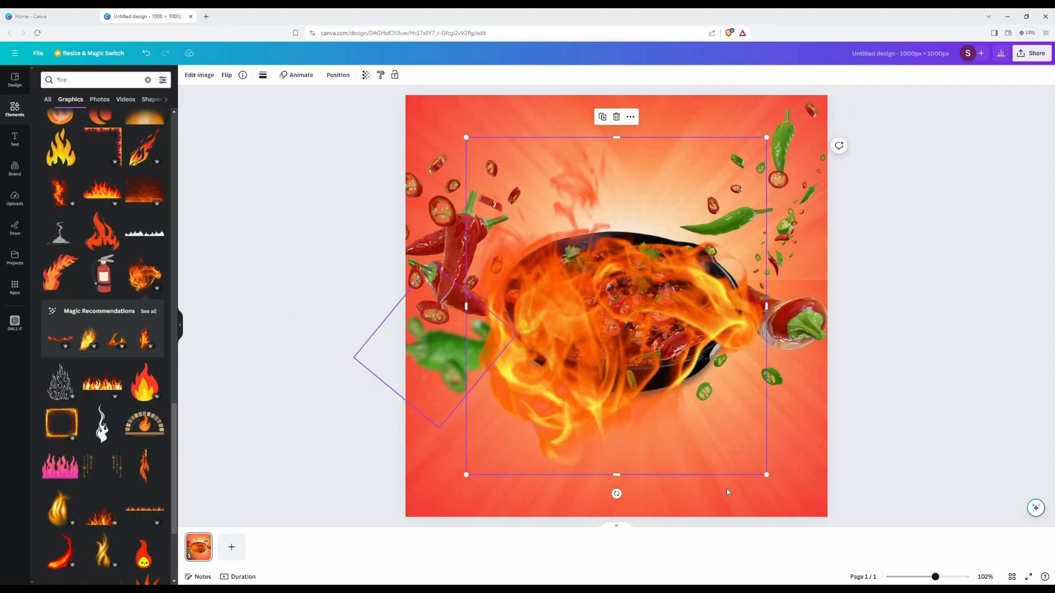
pyautogui.moveTo(761, 467); pyautogui.dragTo(575, 257)
pyautogui.moveTo(520, 279); pyautogui.dragTo(659, 201)
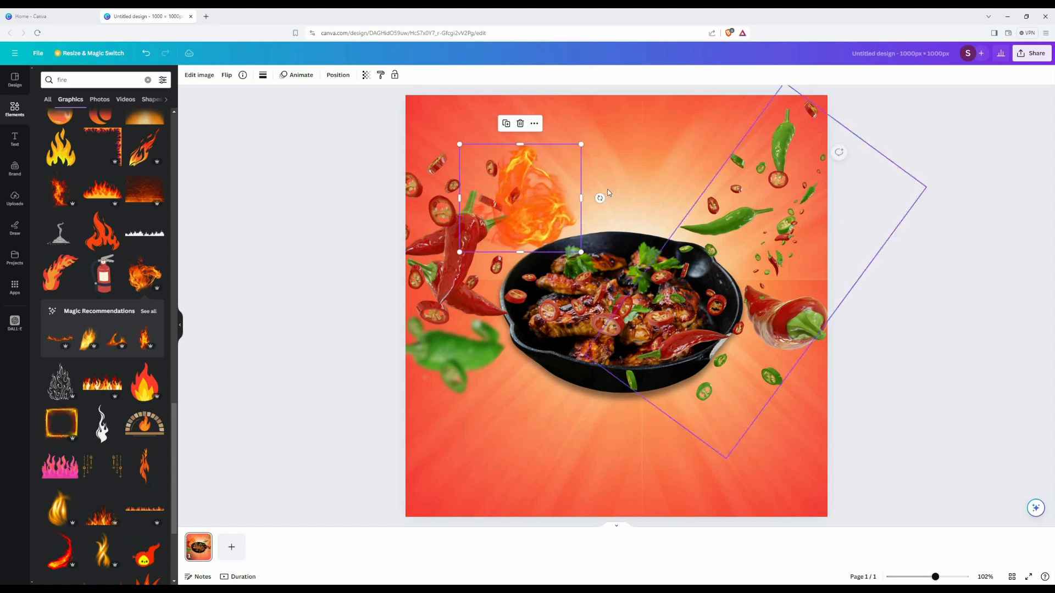
pyautogui.moveTo(544, 220); pyautogui.dragTo(843, 409)
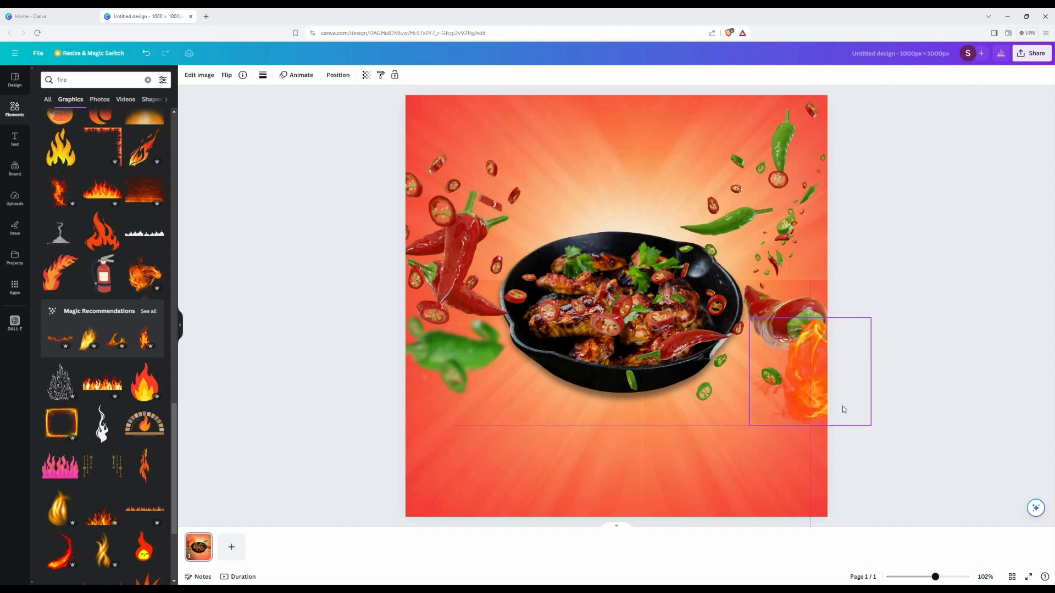
# Try the whole-image blur on the flame graphic with its intensity at 0.
pyautogui.click(199, 75)
pyautogui.click(37, 152)
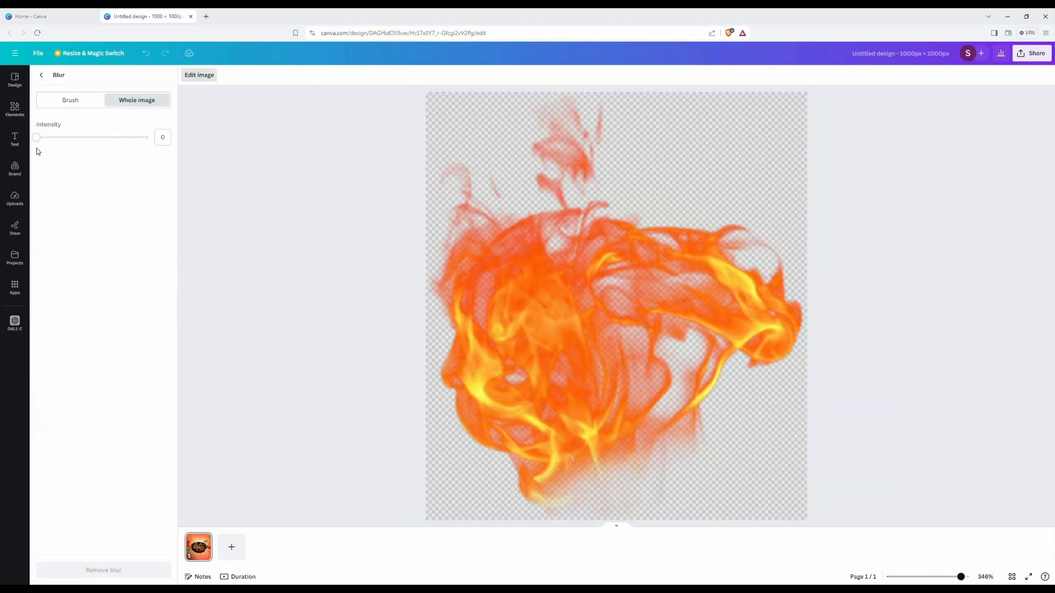
pyautogui.click(41, 75)
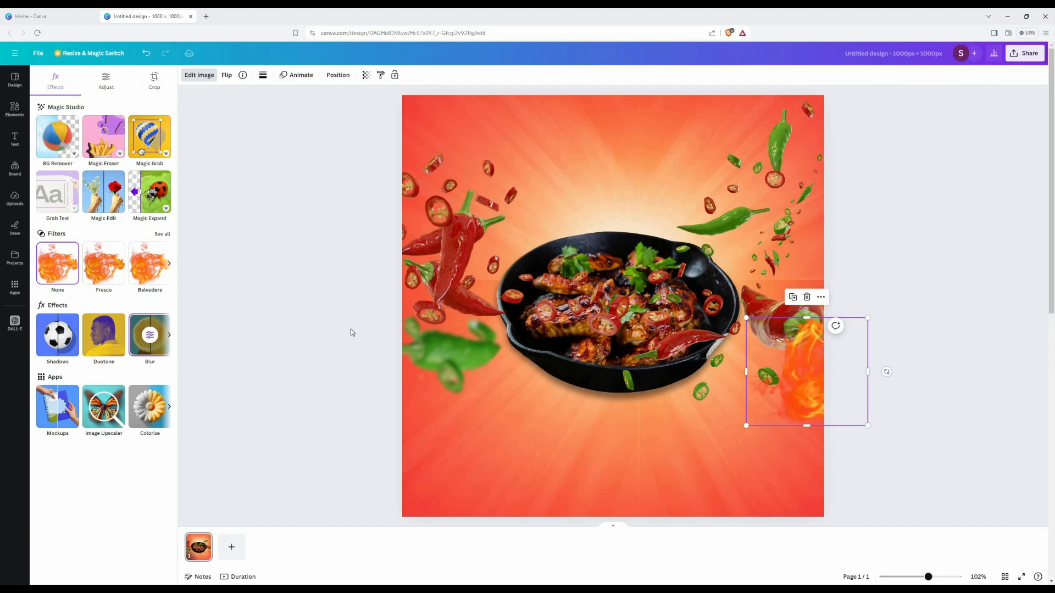
# Return to the element library and search the graphics for "smoke".
pyautogui.click(14, 109)
pyautogui.scroll(-10, 109, 265)
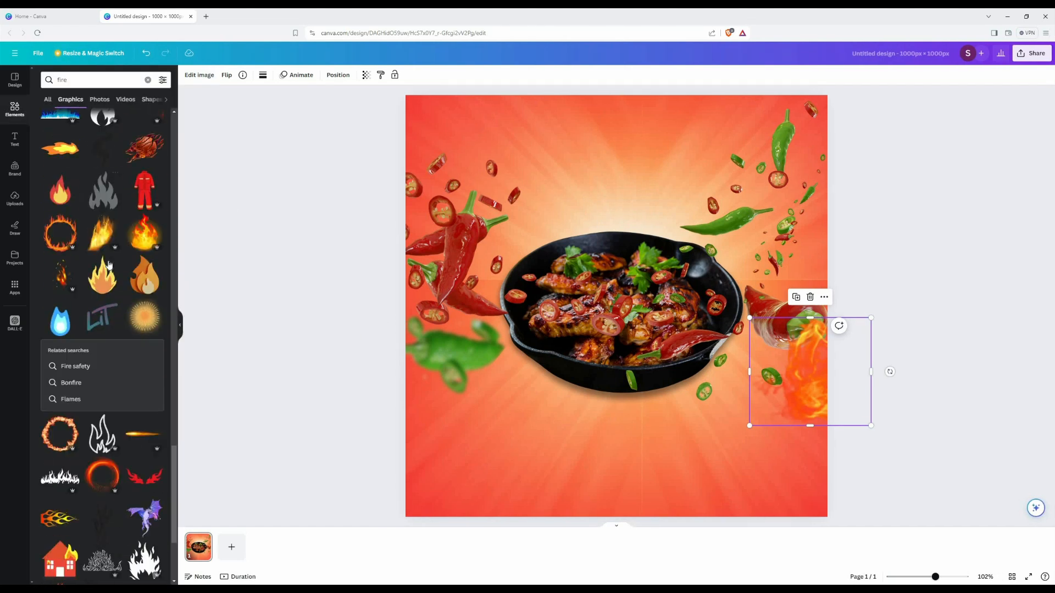
pyautogui.click(99, 80)
pyautogui.click(148, 80)
pyautogui.write('smoke')
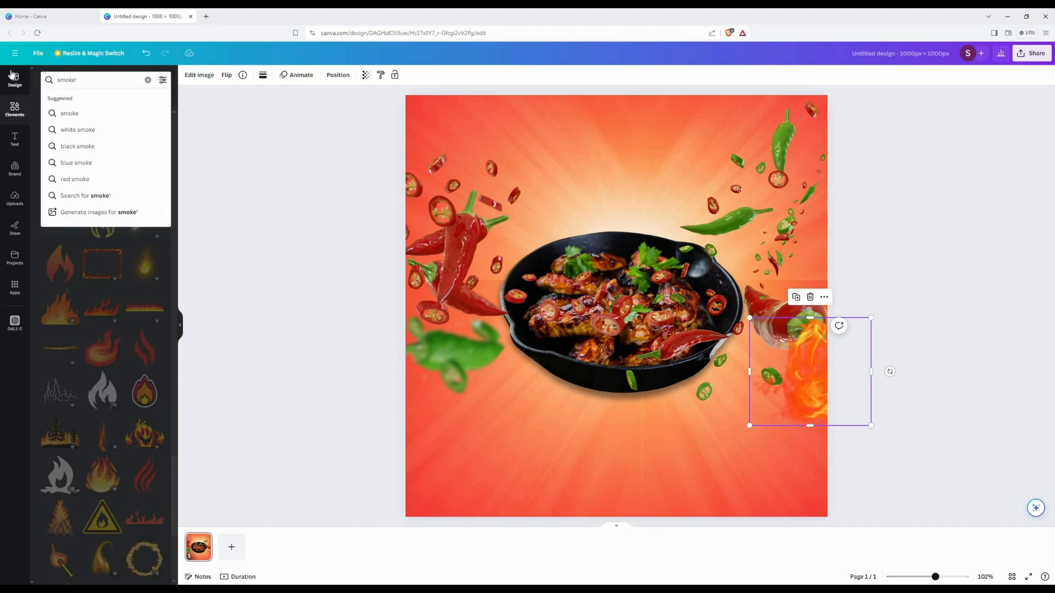
pyautogui.press('Return')
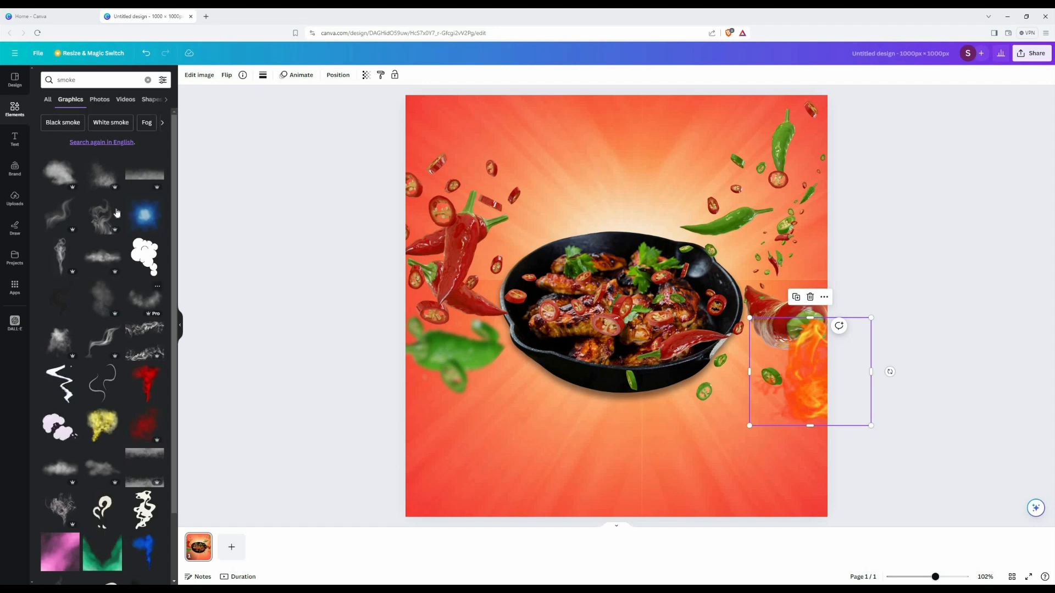
# Add the soft rising smoke graphic from the first results row, shrink it, and place it over the chicken wings.
pyautogui.click(104, 179)
pyautogui.moveTo(785, 475); pyautogui.dragTo(673, 363)
pyautogui.moveTo(588, 310); pyautogui.dragTo(623, 283)
# Add the thin curling smoke graphic, shrink it, and place it rising from the skillet's right side.
pyautogui.click(60, 281)
pyautogui.moveTo(761, 475); pyautogui.dragTo(674, 374)
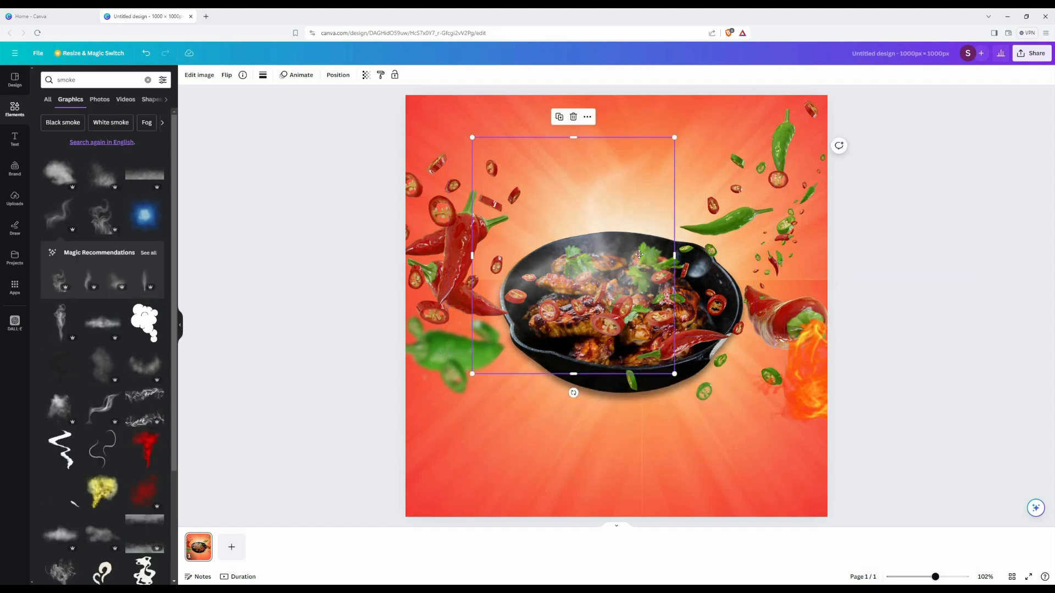
pyautogui.moveTo(640, 254); pyautogui.dragTo(735, 265)
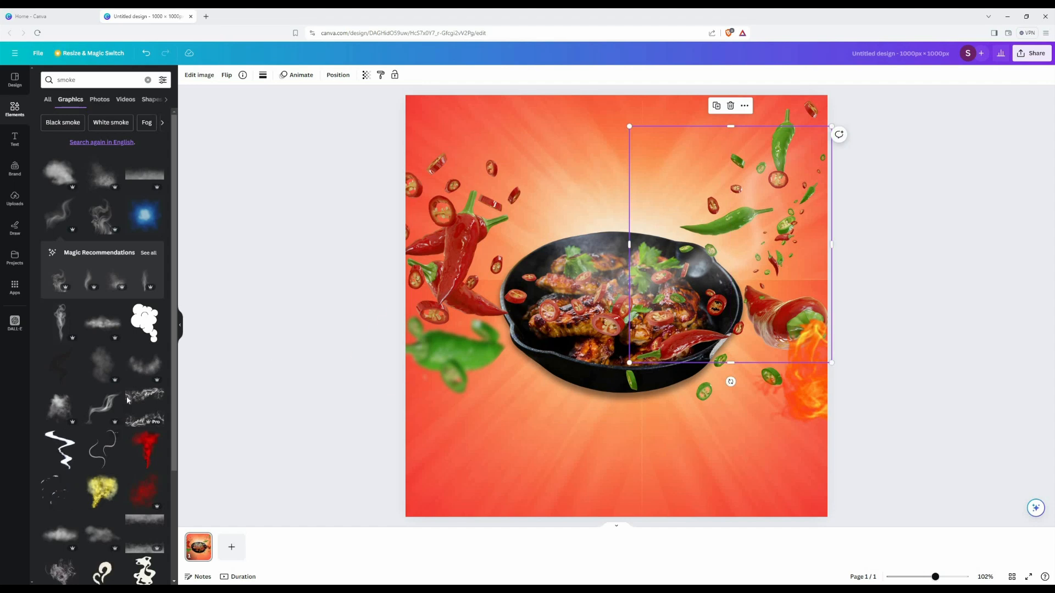
# Add the billowing smoke plume graphic, shrink it, and place it rising above the skillet's left half.
pyautogui.scroll(-4, 127, 400)
pyautogui.click(60, 366)
pyautogui.moveTo(644, 327); pyautogui.dragTo(575, 299)
pyautogui.moveTo(702, 455); pyautogui.dragTo(608, 349)
pyautogui.moveTo(525, 254); pyautogui.dragTo(566, 256)
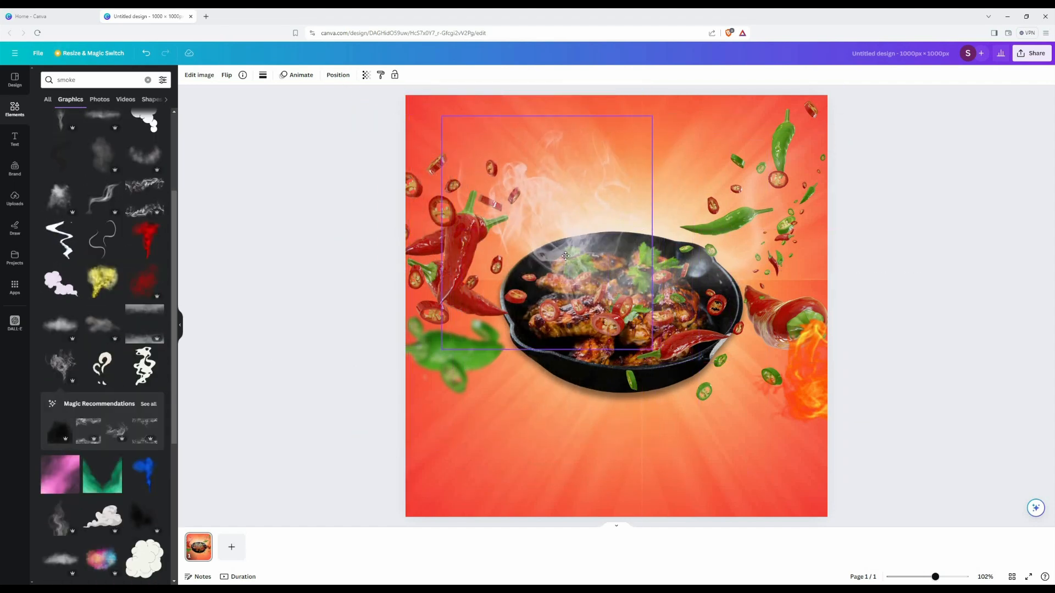
# Enlarge the smoke plume over the skillet's left half and add large smoke wisps across the design's lower corners.
pyautogui.moveTo(652, 116); pyautogui.dragTo(669, 97)
pyautogui.moveTo(577, 231)
pyautogui.mouseDown()
pyautogui.moveTo(571, 263)
pyautogui.moveTo(620, 256)
pyautogui.moveTo(571, 247)
pyautogui.mouseUp()
pyautogui.scroll(-10, 140, 379)
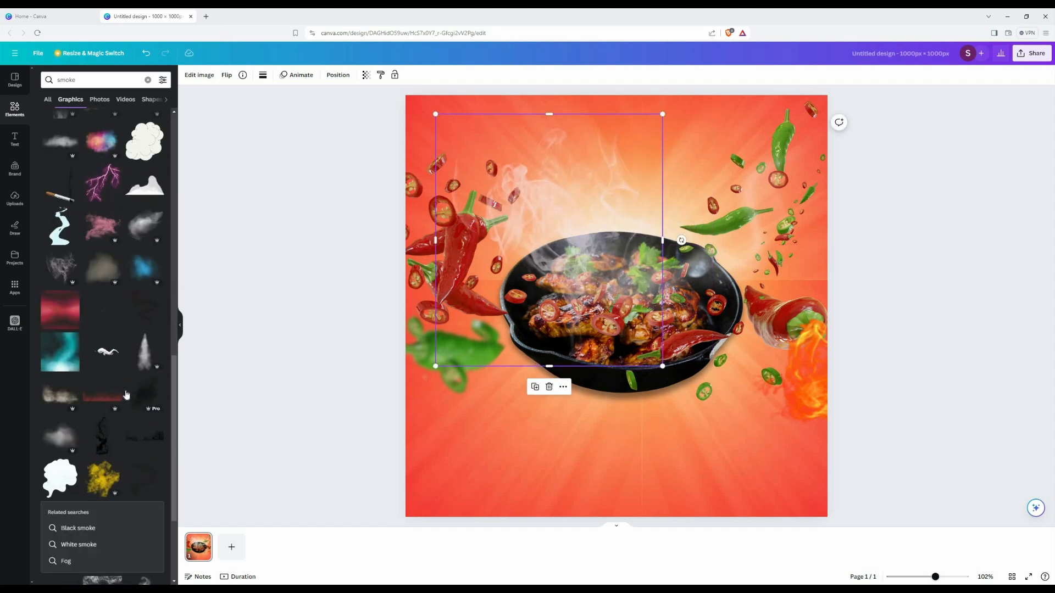
pyautogui.moveTo(140, 412); pyautogui.dragTo(389, 492)
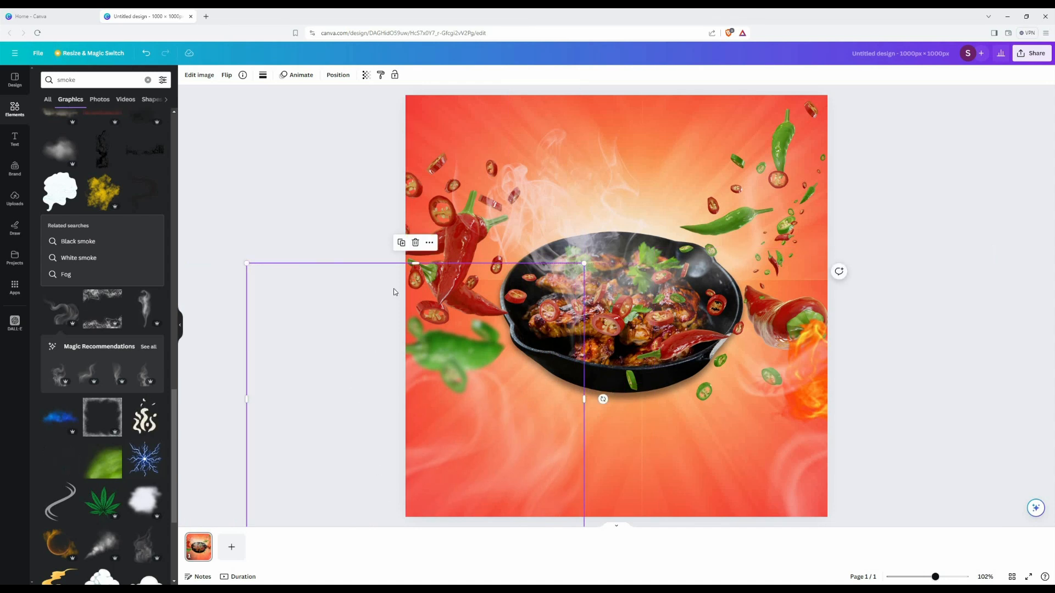
pyautogui.click(332, 218)
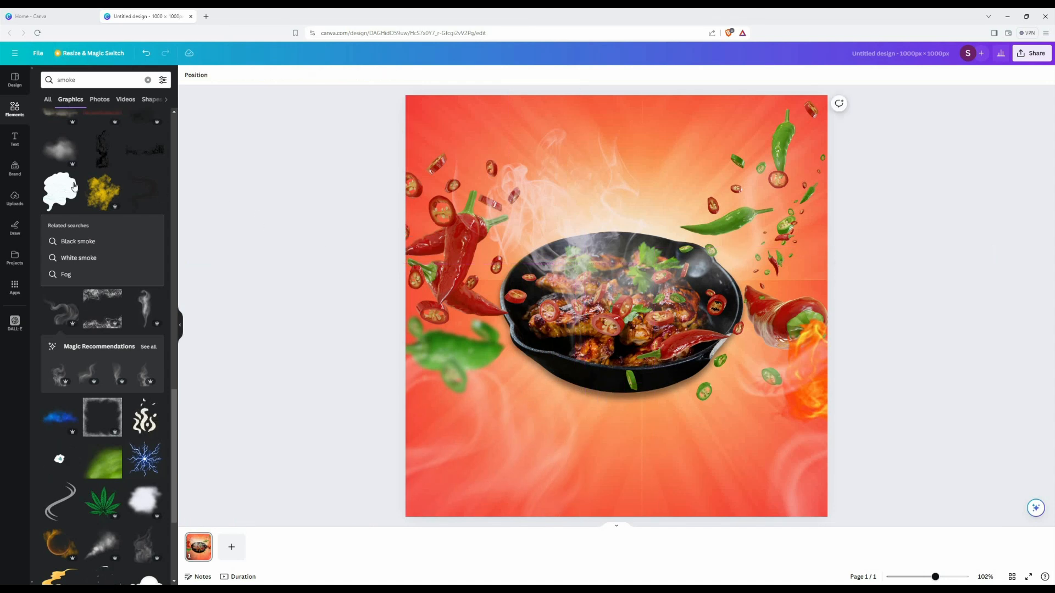
# Add the "SCARY story" text combination to the design and place it above the skillet.
pyautogui.click(15, 139)
pyautogui.scroll(-10, 145, 263)
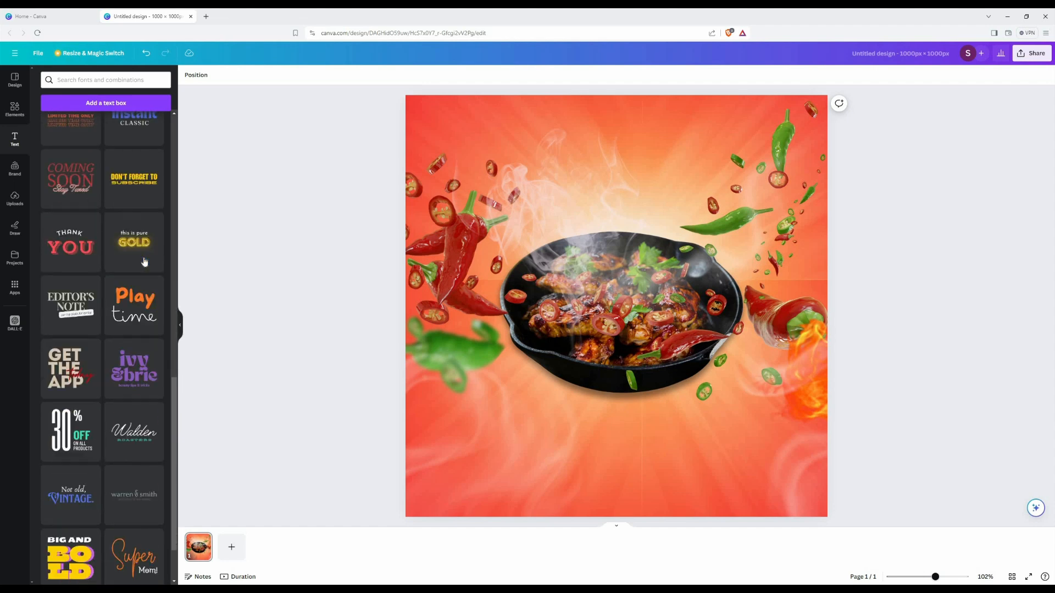
pyautogui.scroll(-10, 144, 262)
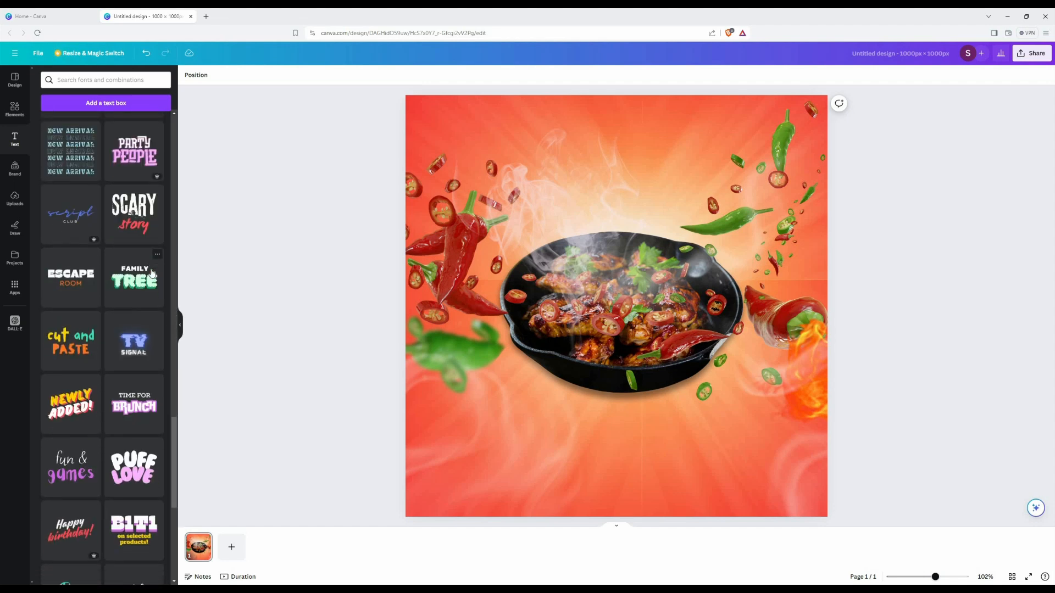
pyautogui.click(134, 214)
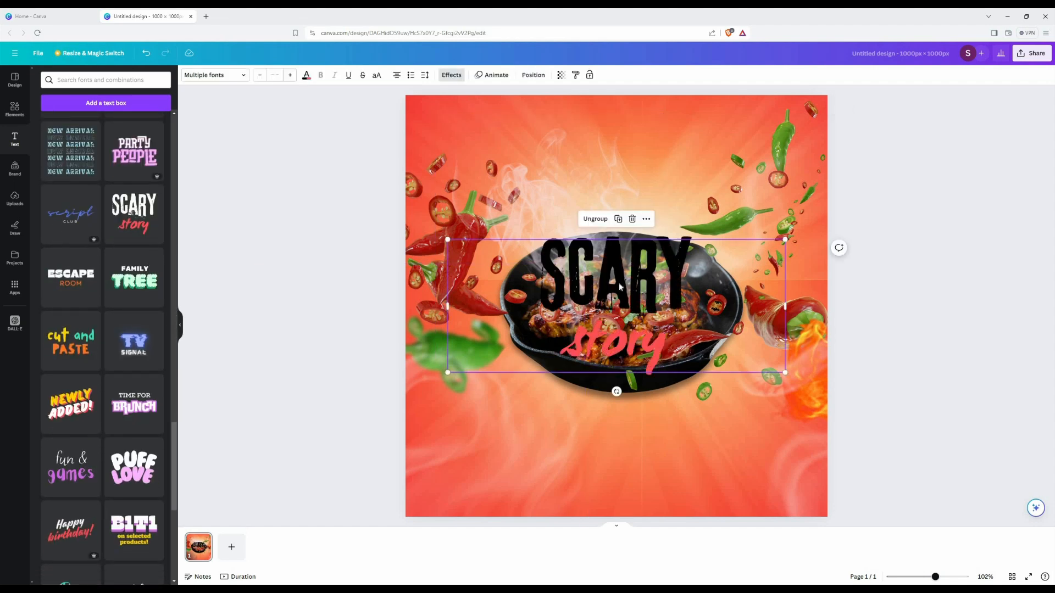
pyautogui.moveTo(613, 274); pyautogui.dragTo(612, 167)
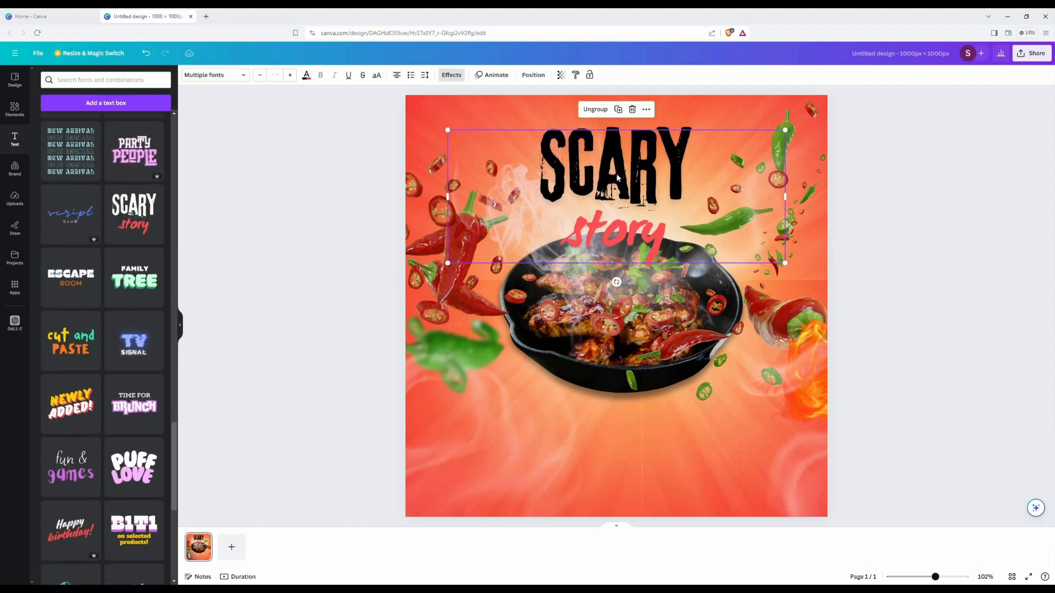
# Replace the headline's two words with "WEEKEND" and "MENU".
pyautogui.doubleClick(613, 167)
pyautogui.click(280, 187)
pyautogui.doubleClick(612, 170)
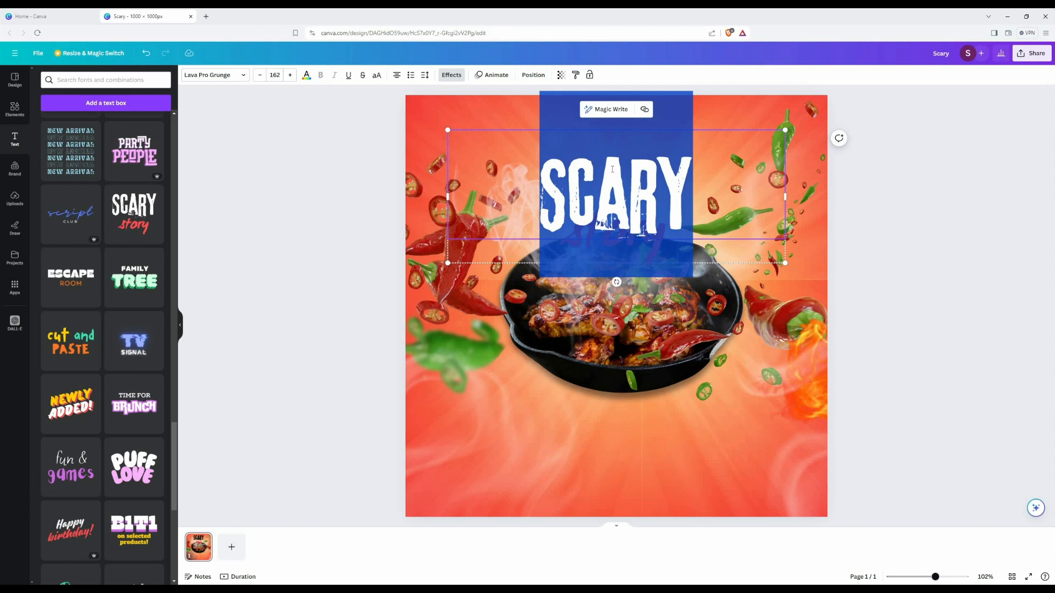
pyautogui.write('WEEKEND')
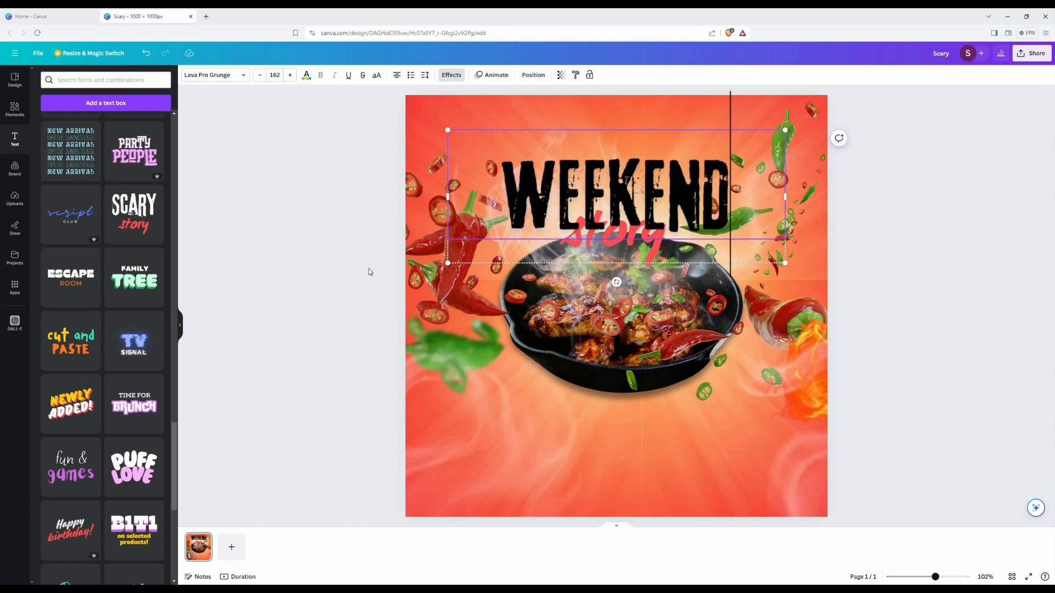
pyautogui.doubleClick(606, 233)
pyautogui.write('MENU')
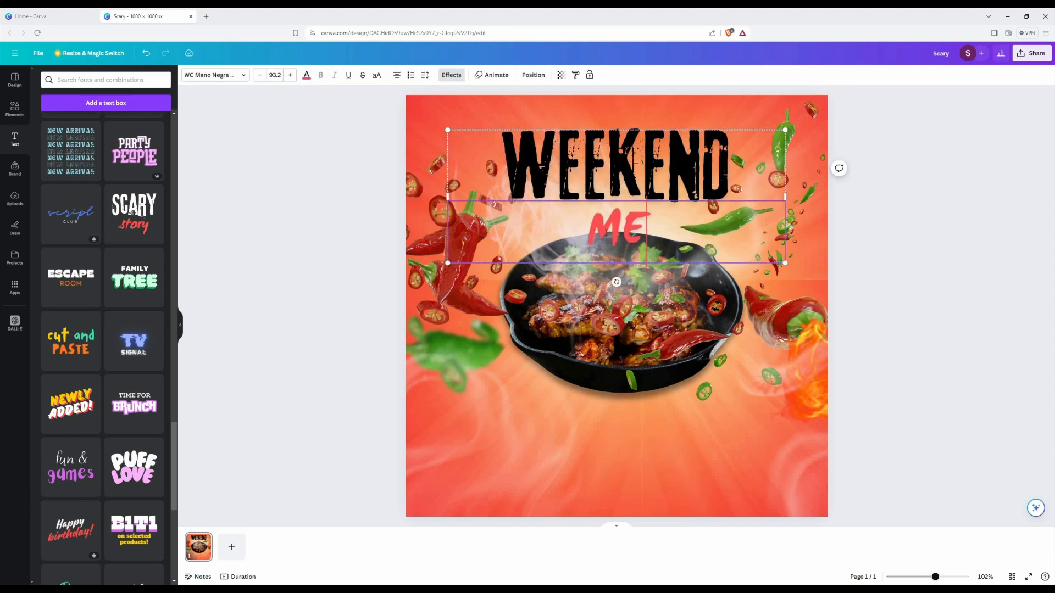
pyautogui.click(288, 306)
# Shrink the WEEKEND MENU text group, tilt it slightly upward to the right, and centre it above the skillet.
pyautogui.click(770, 255)
pyautogui.moveTo(786, 270); pyautogui.dragTo(682, 229)
pyautogui.moveTo(609, 155); pyautogui.dragTo(665, 165)
pyautogui.moveTo(618, 258)
pyautogui.mouseDown()
pyautogui.moveTo(643, 254)
pyautogui.moveTo(631, 257)
pyautogui.mouseUp()
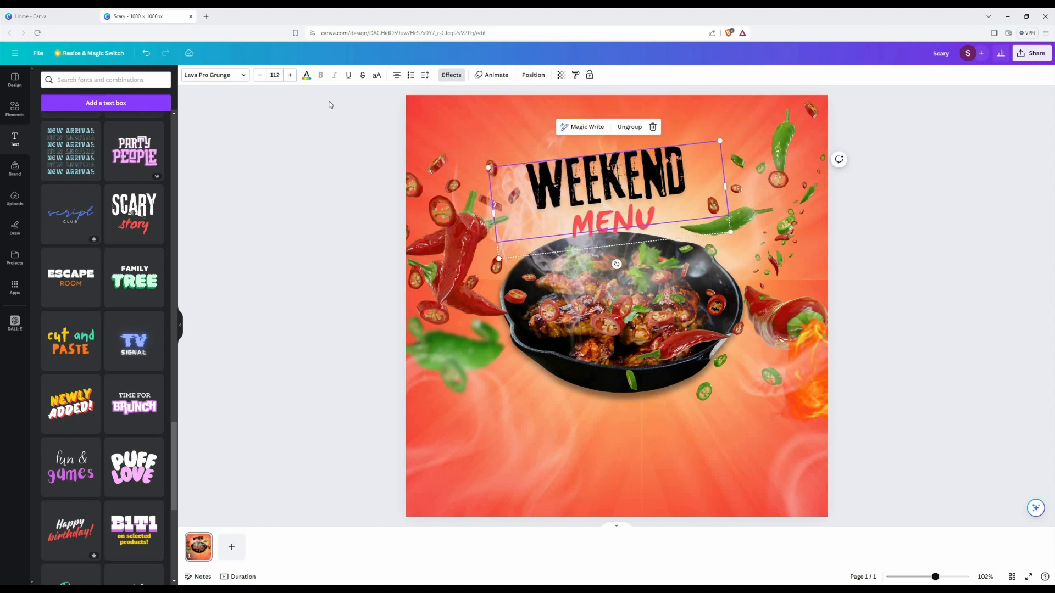
# Ungroup the headline, colour WEEKEND white, and enlarge it to a font size of about 147.
pyautogui.click(630, 127)
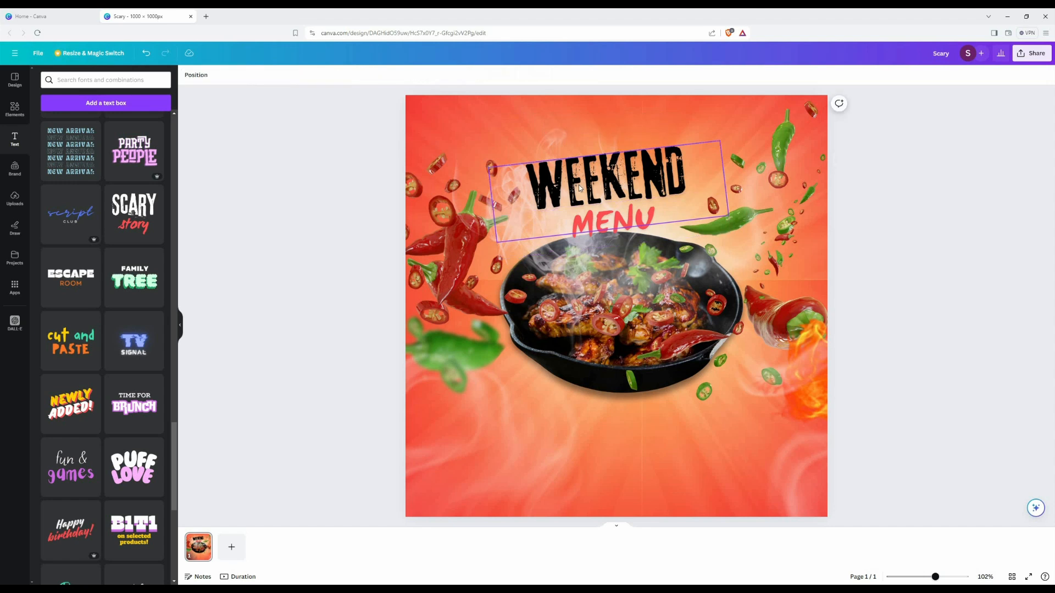
pyautogui.click(306, 75)
pyautogui.click(158, 318)
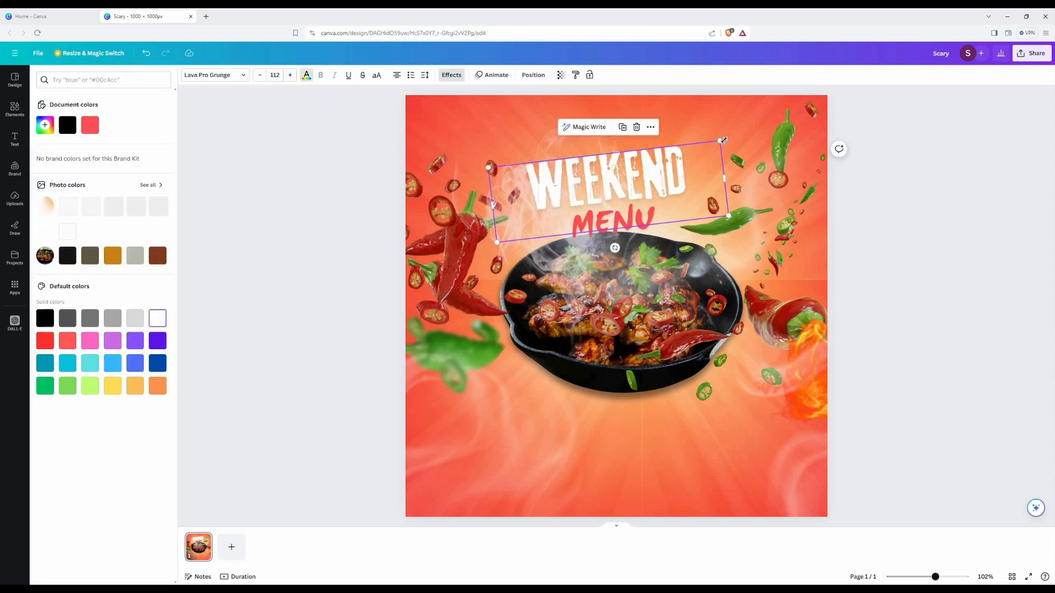
pyautogui.moveTo(723, 141); pyautogui.dragTo(762, 126)
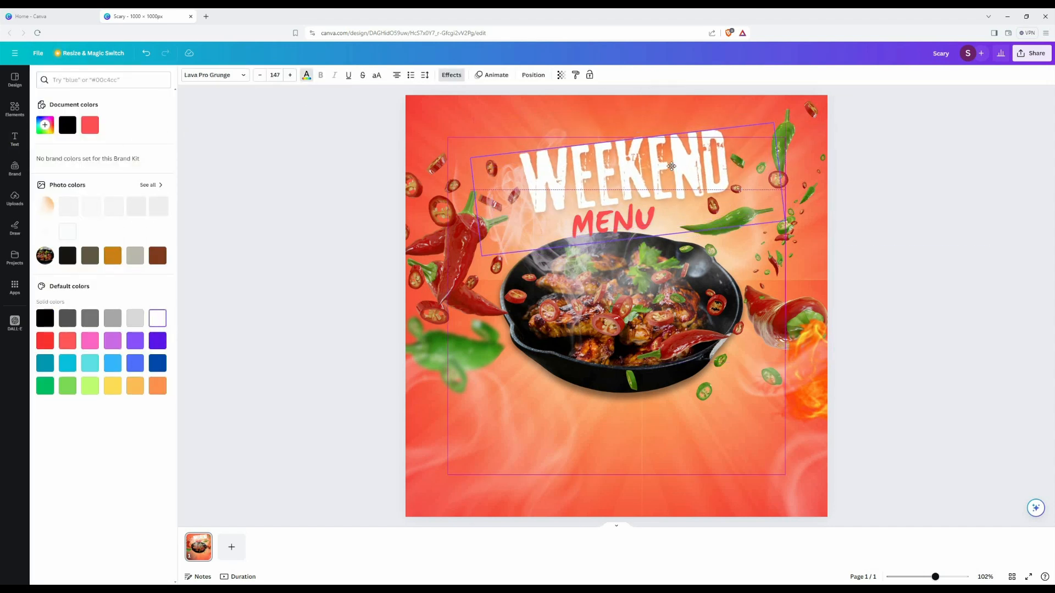
# Recolour the word MENU bright red.
pyautogui.click(631, 229)
pyautogui.click(307, 75)
pyautogui.click(306, 75)
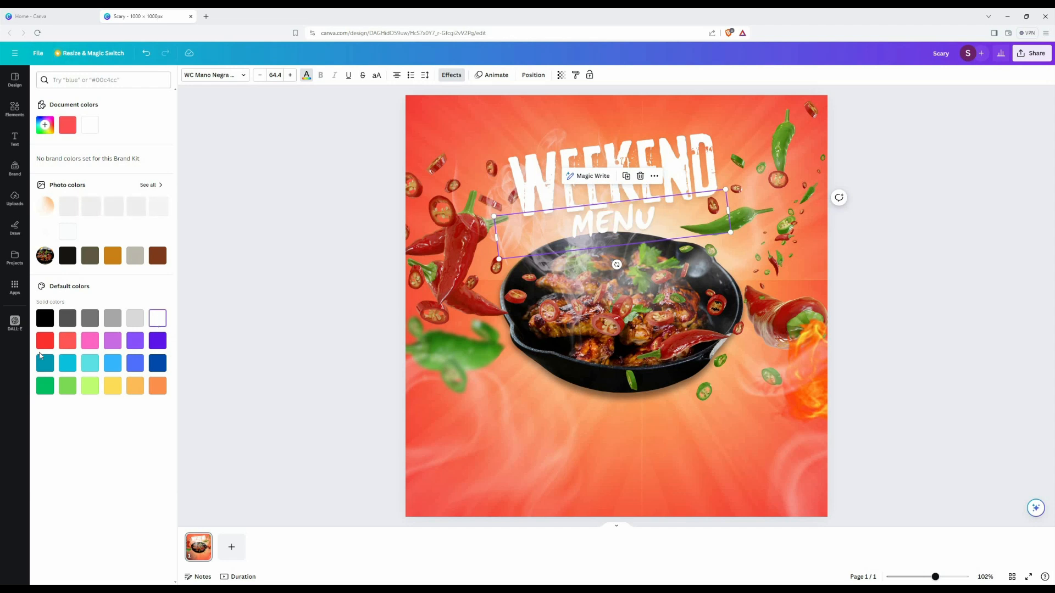
# Duplicate the MENU text above WEEKEND and change the copy's wording to "Special".
pyautogui.moveTo(581, 207); pyautogui.dragTo(561, 113)
pyautogui.doubleClick(567, 128)
pyautogui.write('Special')
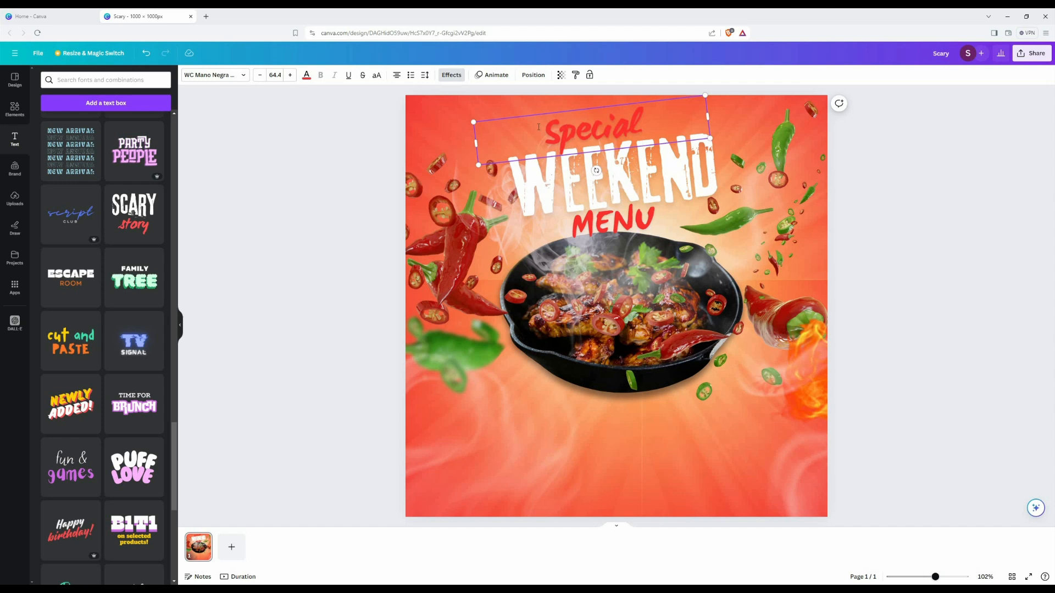
# Recolour the word "Special" white.
pyautogui.doubleClick(539, 127)
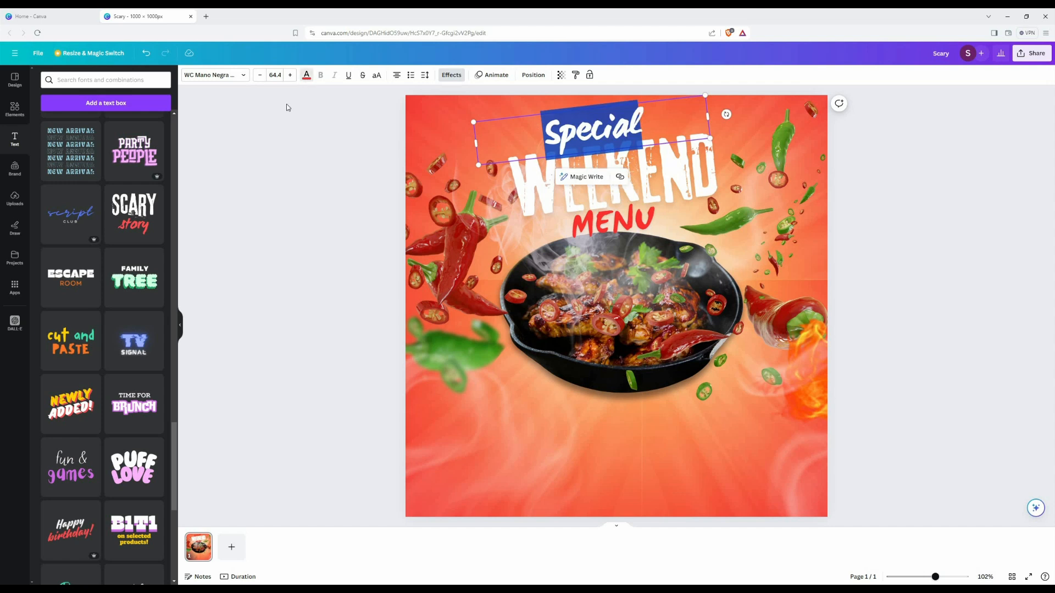
pyautogui.click(306, 75)
pyautogui.click(158, 322)
pyautogui.click(307, 276)
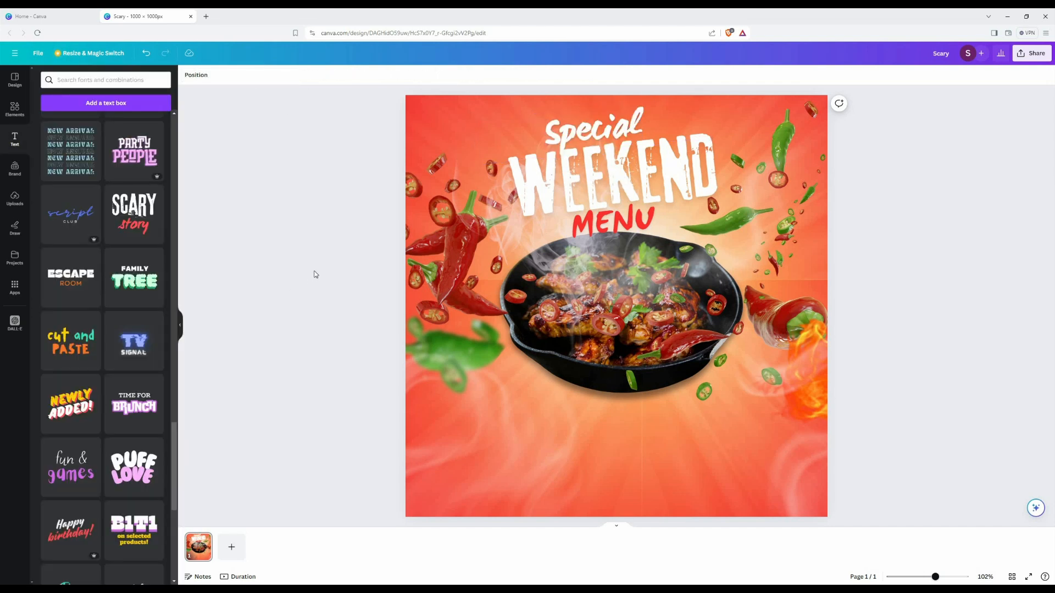
# Slightly enlarge the "Special" and "MENU" texts and adjust their positions around WEEKEND.
pyautogui.moveTo(584, 138); pyautogui.dragTo(574, 134)
pyautogui.moveTo(701, 134); pyautogui.dragTo(715, 135)
pyautogui.click(660, 240)
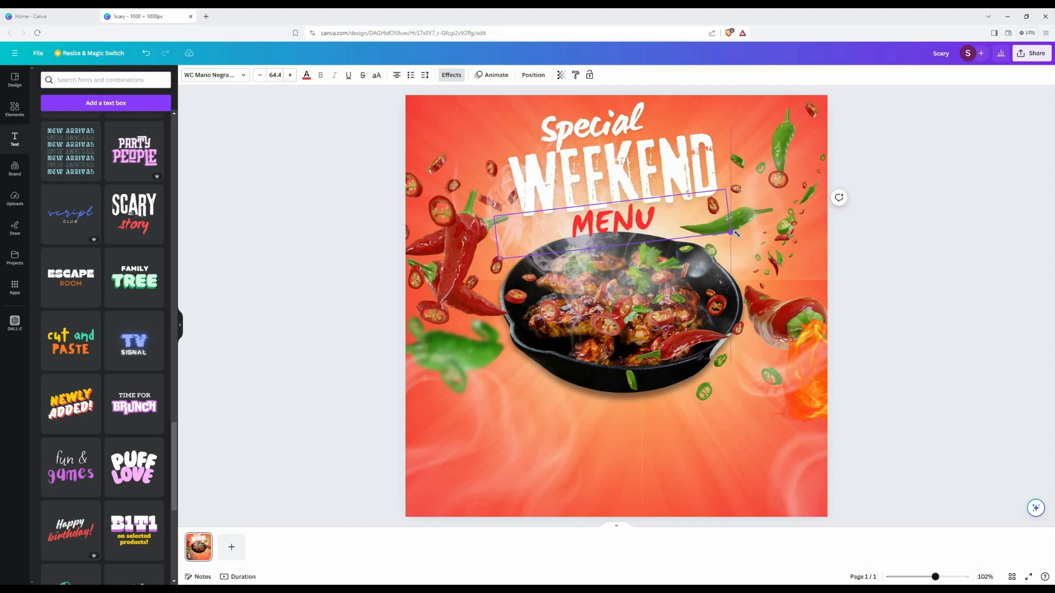
pyautogui.moveTo(736, 233); pyautogui.dragTo(739, 235)
pyautogui.click(898, 212)
# Browse the remaining text combinations, and search the element graphics for "50% off".
pyautogui.scroll(-10, 118, 318)
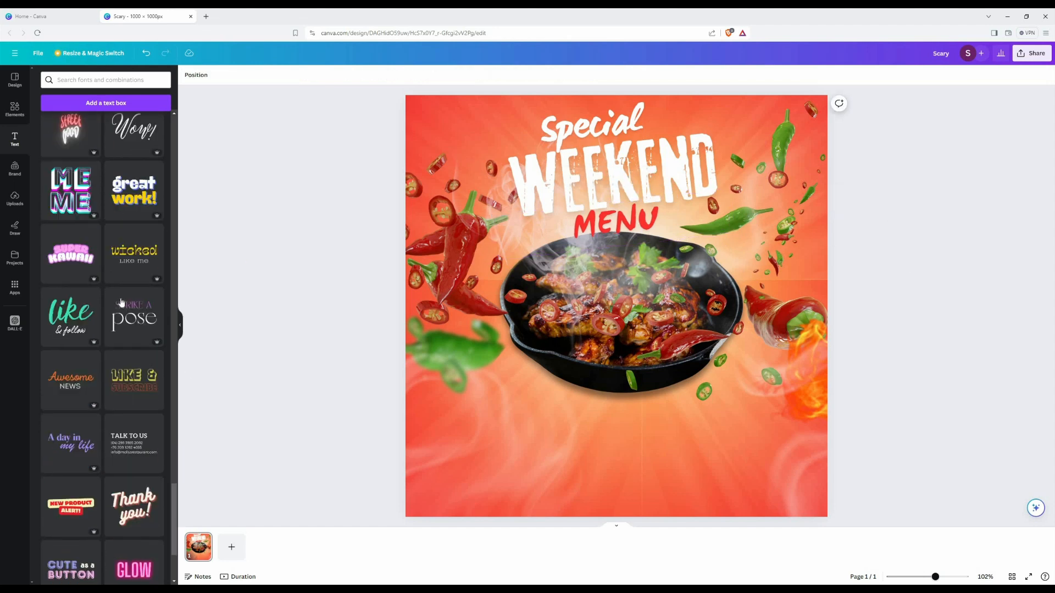
pyautogui.scroll(-15, 122, 302)
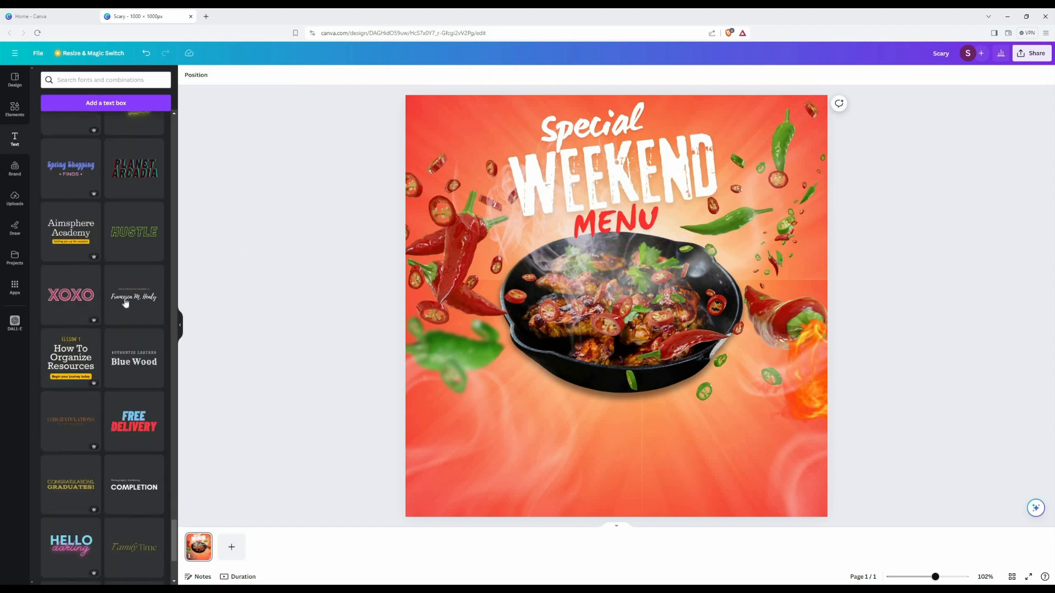
pyautogui.click(81, 81)
pyautogui.write('50')
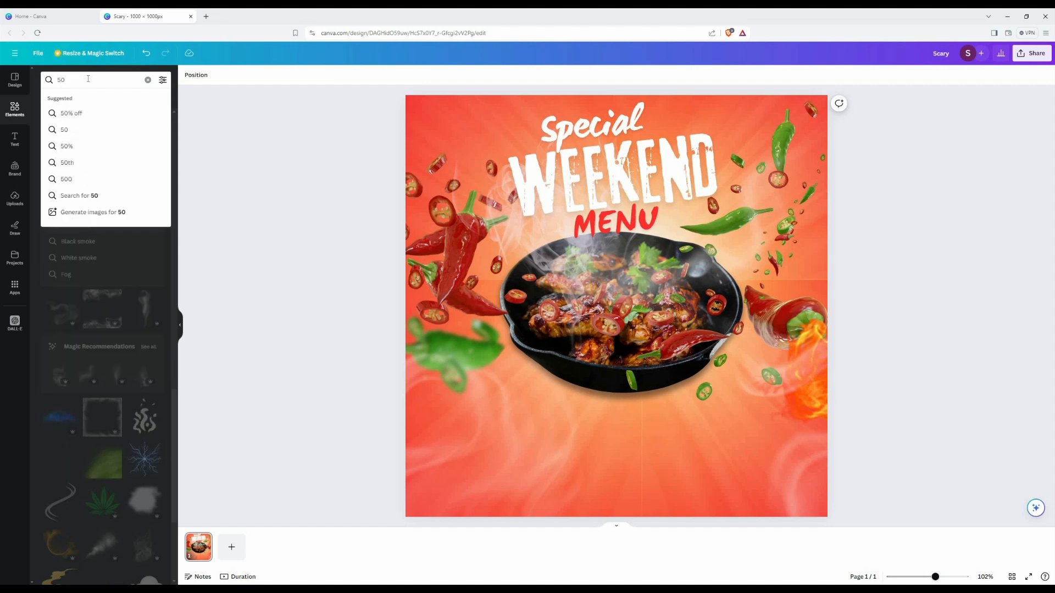
pyautogui.write('%')
pyautogui.click(71, 113)
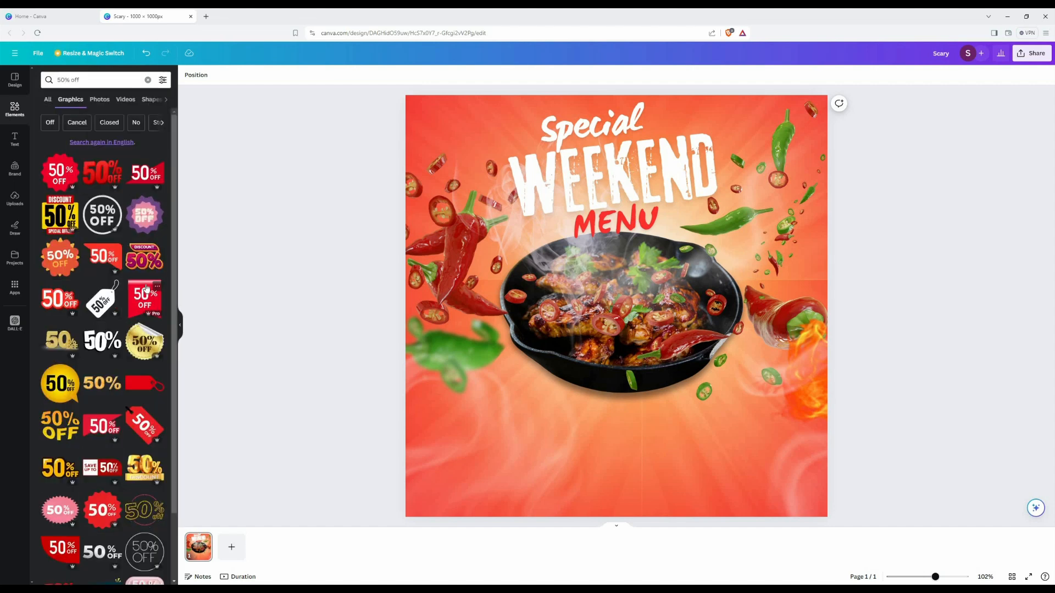
# Add the hanging 50% OFF price tag graphic with the dashed outline and shrink it over the skillet.
pyautogui.scroll(-10, 153, 284)
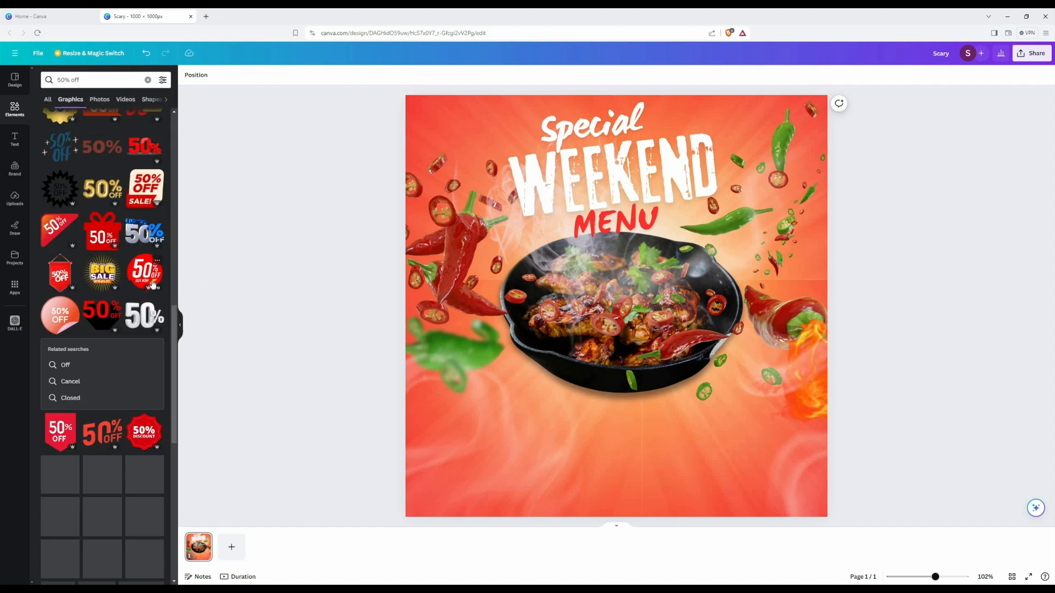
pyautogui.scroll(-3, 105, 312)
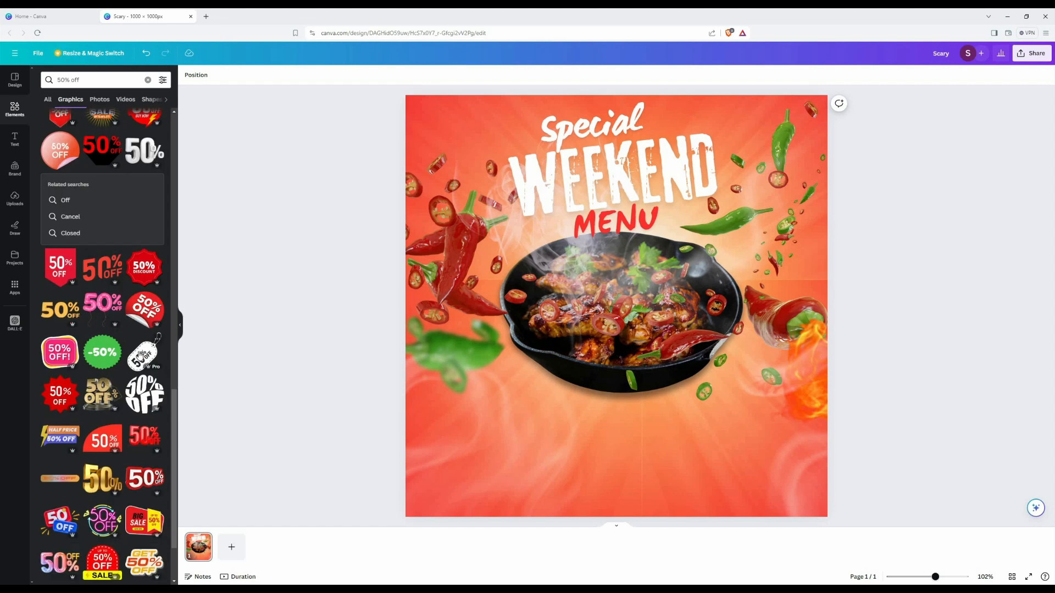
pyautogui.click(140, 356)
pyautogui.moveTo(692, 391); pyautogui.dragTo(629, 322)
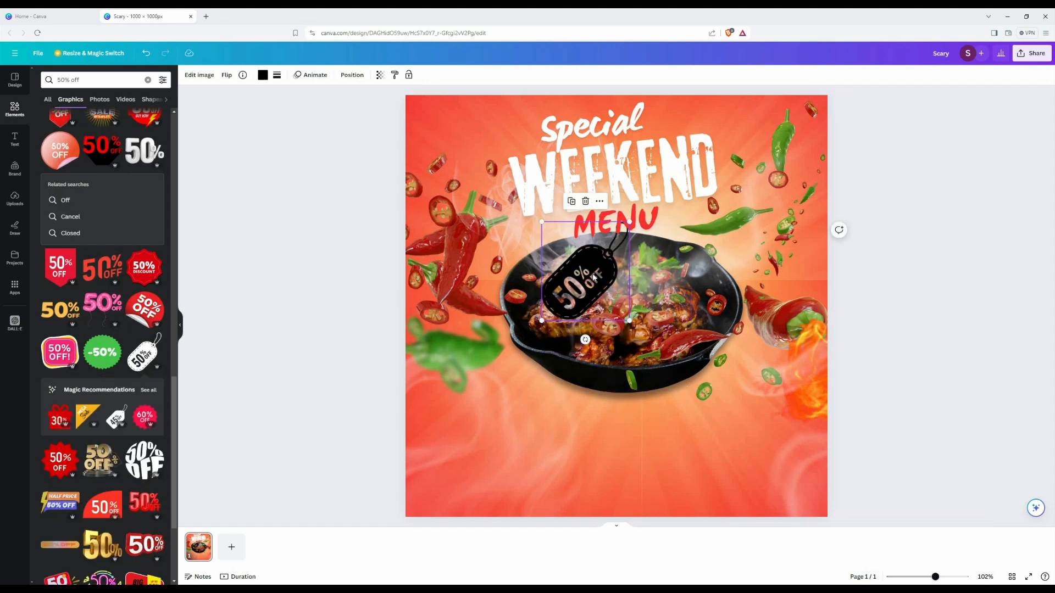
# Shrink the 50% OFF tag further, place it by the green chilli to the right of MENU, and colour it white.
pyautogui.moveTo(595, 272); pyautogui.dragTo(695, 383)
pyautogui.moveTo(752, 297); pyautogui.dragTo(741, 254)
pyautogui.moveTo(689, 301); pyautogui.dragTo(754, 257)
pyautogui.moveTo(754, 231); pyautogui.dragTo(755, 235)
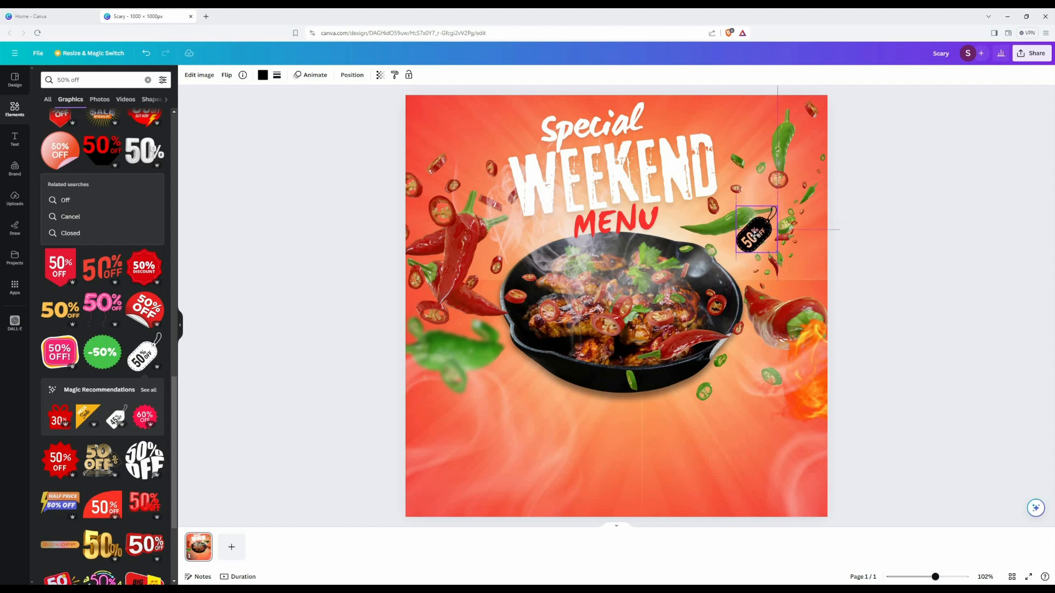
pyautogui.click(263, 75)
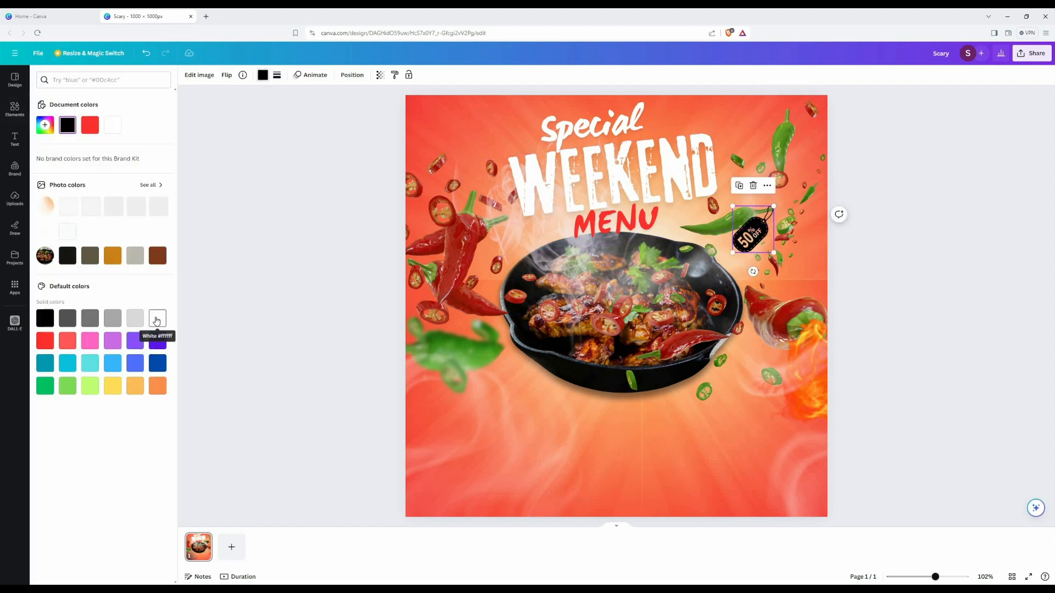
pyautogui.click(296, 313)
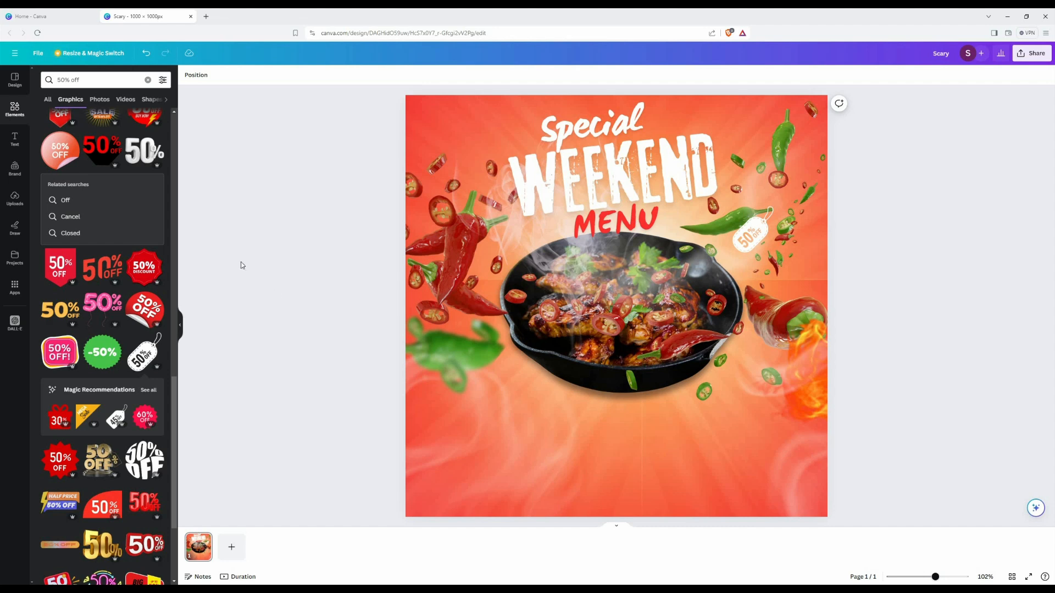
# Find and open the Lorem Ipsum app and generate 10 words of filler text at font size 16.
pyautogui.click(14, 288)
pyautogui.write('lorem')
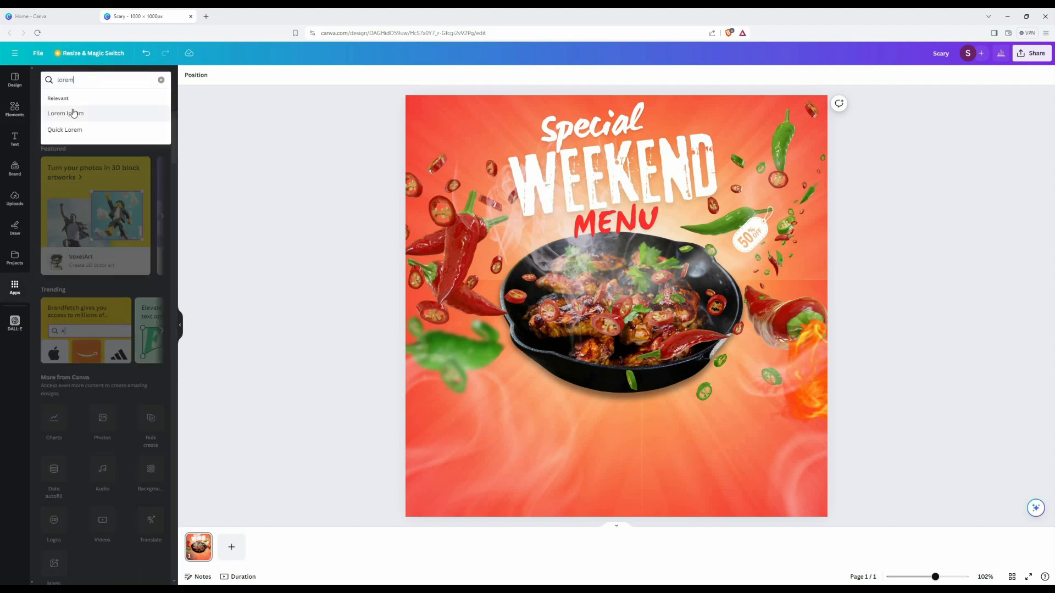
pyautogui.click(72, 111)
pyautogui.click(54, 109)
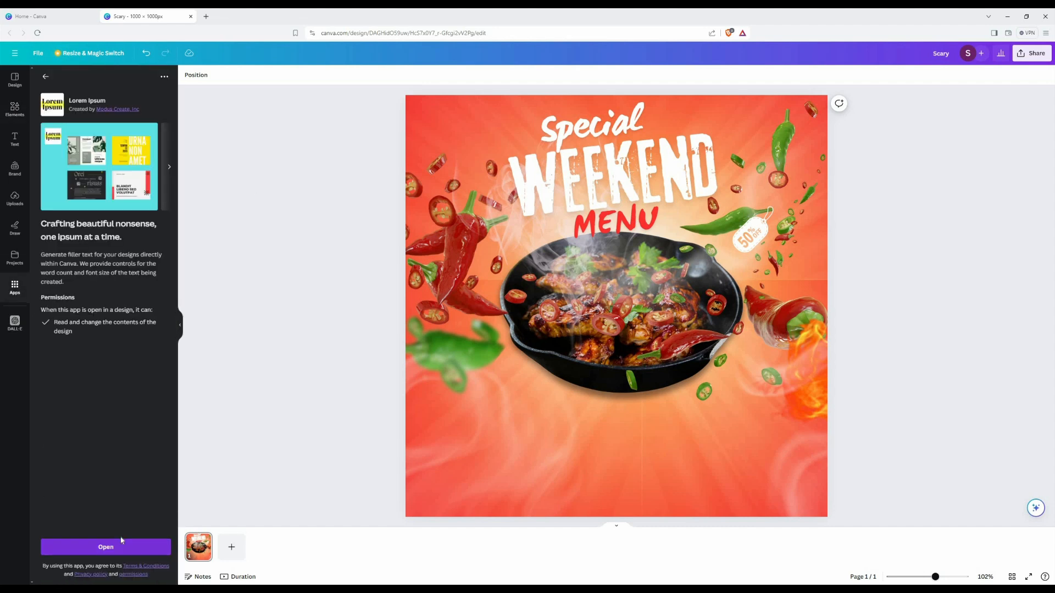
pyautogui.click(127, 184)
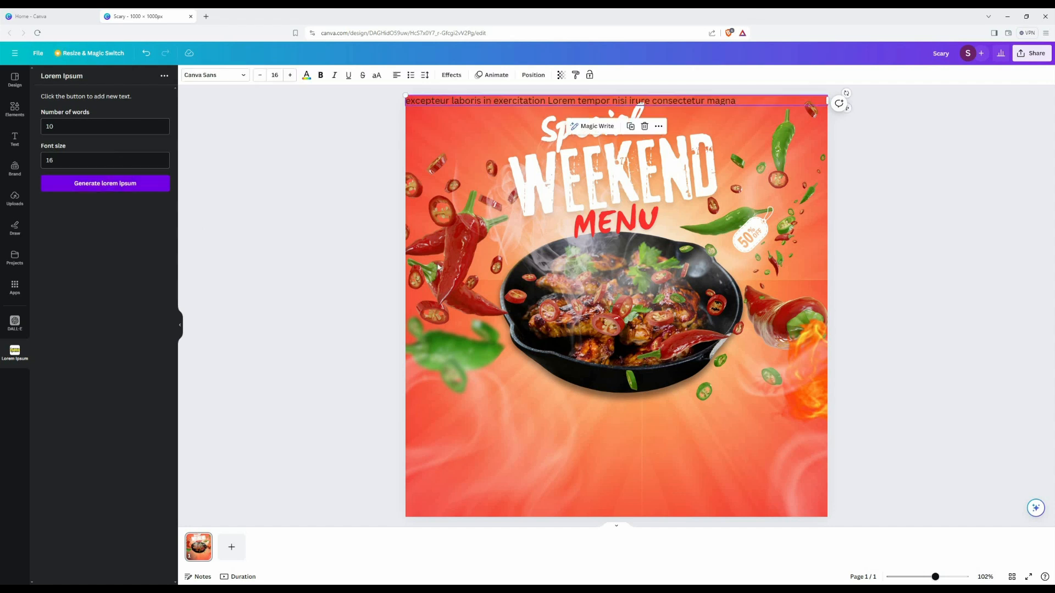
# Narrow the filler text box so it wraps onto two centred lines, and place it below the skillet.
pyautogui.moveTo(574, 413); pyautogui.dragTo(583, 476)
pyautogui.moveTo(859, 476); pyautogui.dragTo(648, 479)
pyautogui.moveTo(536, 480); pyautogui.dragTo(640, 465)
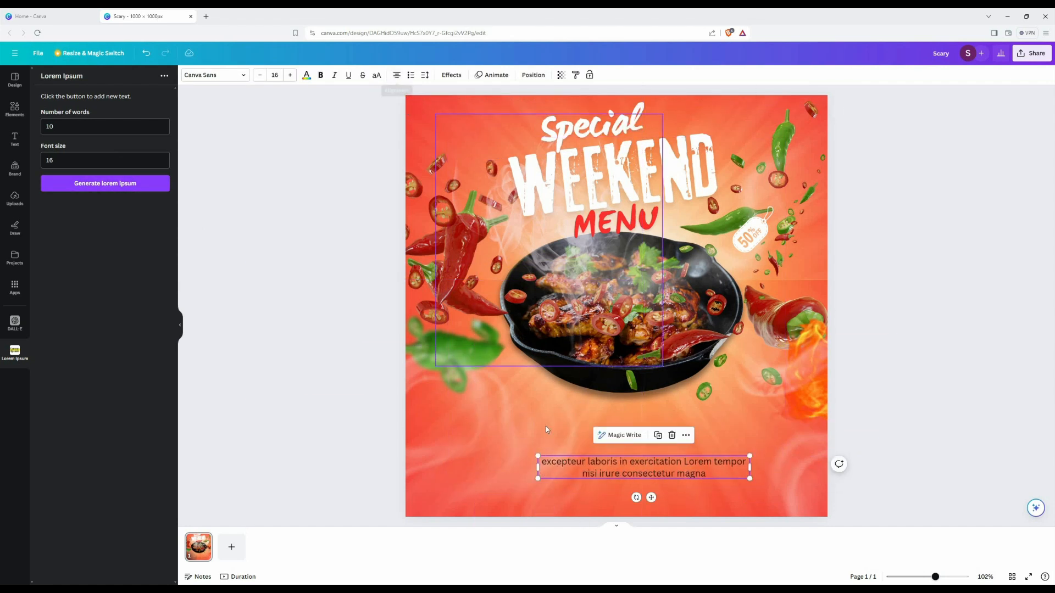
# Colour the filler text white, set its font size to 12, and move it up closer to the skillet.
pyautogui.press('Return')
pyautogui.click(307, 75)
pyautogui.click(157, 318)
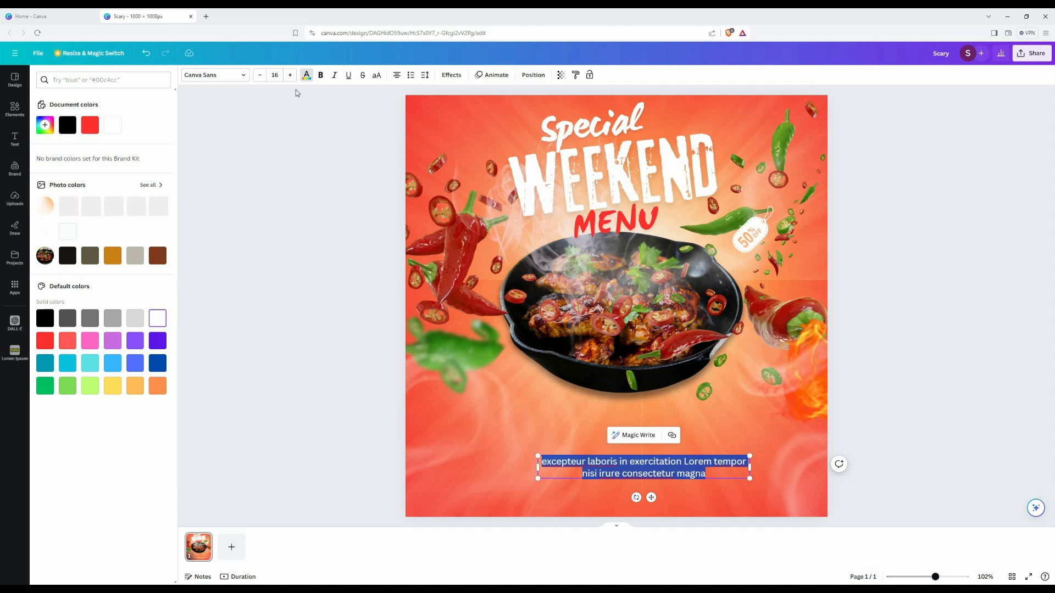
pyautogui.click(311, 381)
pyautogui.moveTo(648, 467); pyautogui.dragTo(646, 450)
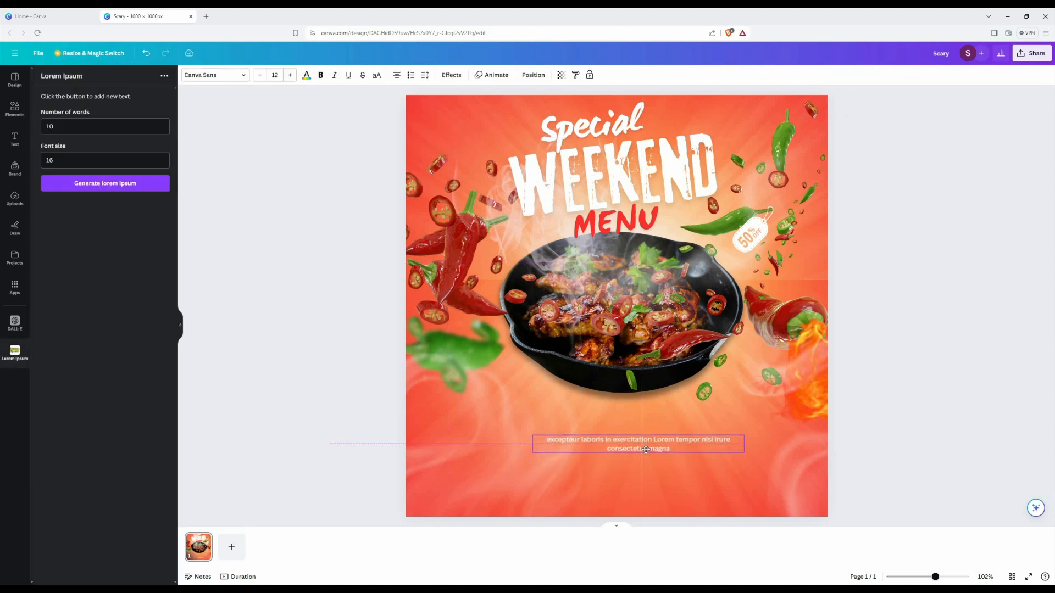
# Search the Elements graphics for "call us" and look through the results for a simple white phone icon.
pyautogui.click(317, 198)
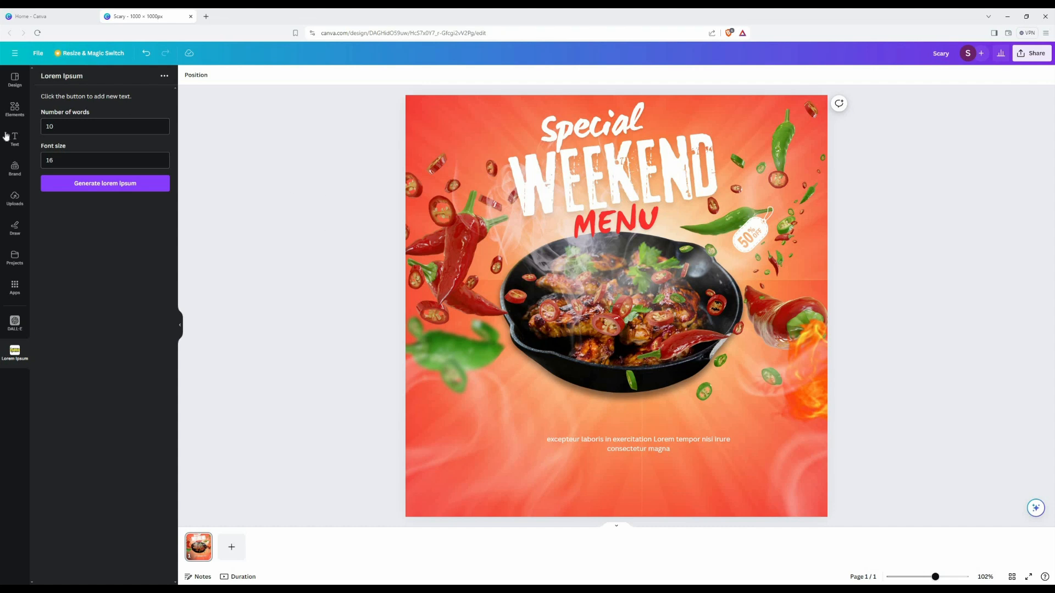
pyautogui.click(15, 108)
pyautogui.write('call')
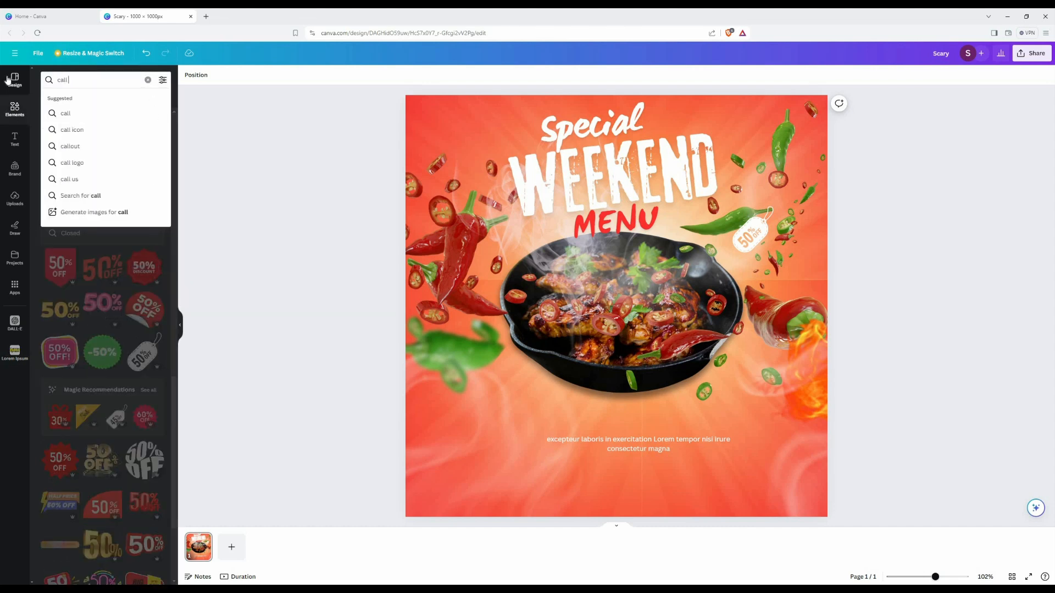
pyautogui.write(' us')
pyautogui.press('Return')
pyautogui.scroll(-5, 153, 220)
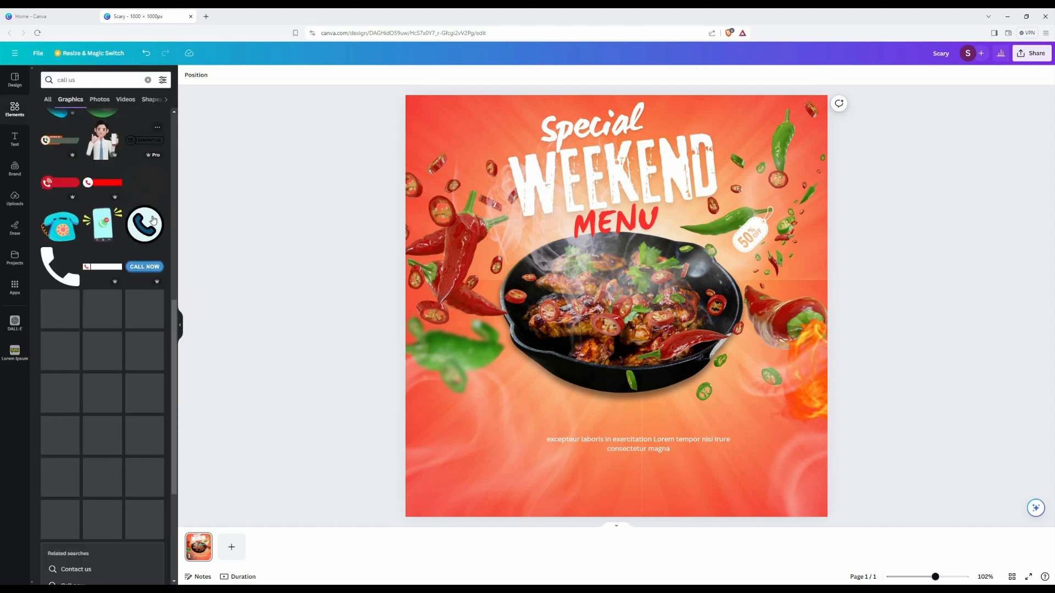
pyautogui.scroll(-5, 153, 220)
# Add the white circled phone icon, shrink it to a small size, and place it in the poster's lower-left corner.
pyautogui.click(145, 225)
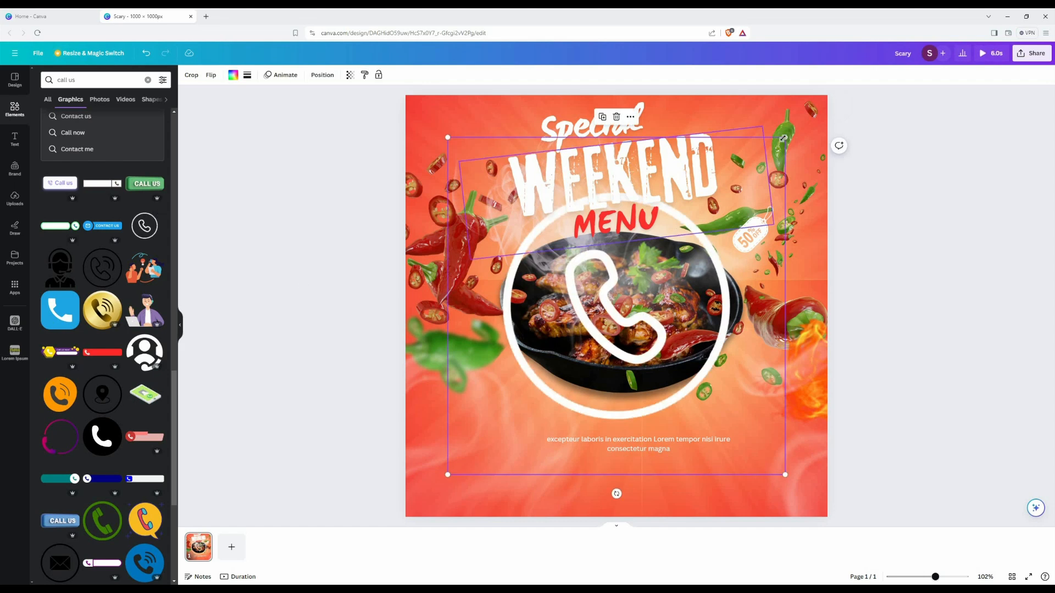
pyautogui.moveTo(782, 138); pyautogui.dragTo(431, 422)
pyautogui.moveTo(457, 466); pyautogui.dragTo(437, 490)
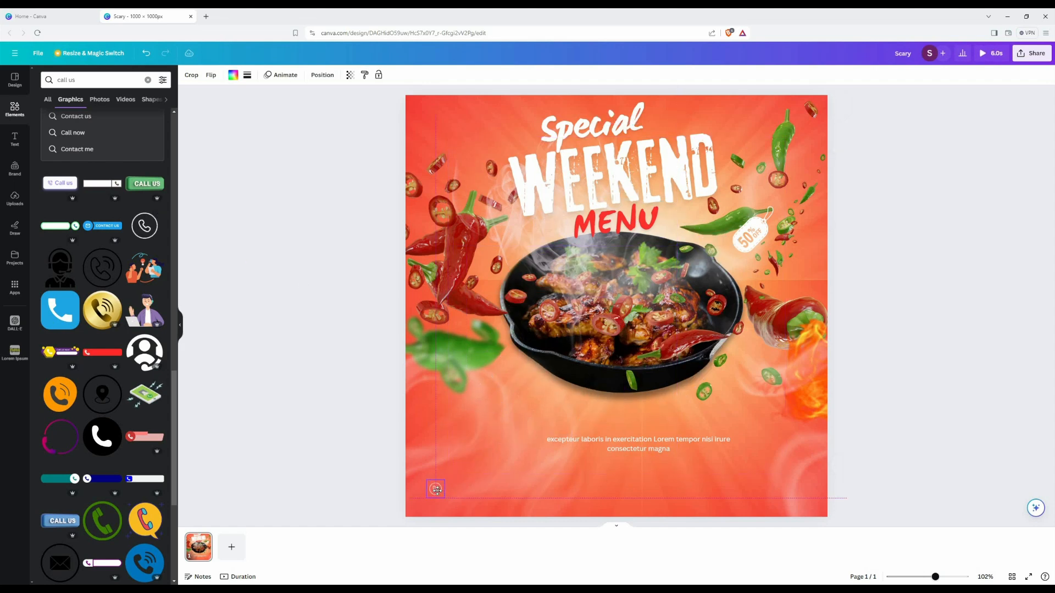
# Copy the phrase "call us" from the element search and paste it into the design as new text.
pyautogui.moveTo(98, 80); pyautogui.dragTo(11, 91)
pyautogui.hotkey('ctrl', 'c')
pyautogui.click(14, 139)
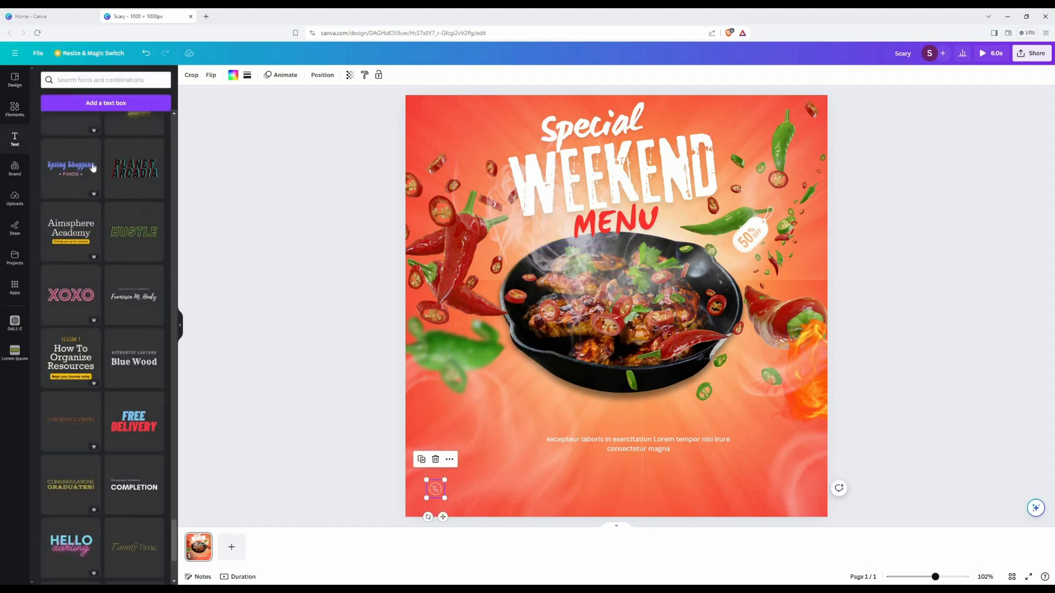
pyautogui.scroll(5, 102, 330)
pyautogui.click(79, 202)
pyautogui.hotkey('ctrl', 'v')
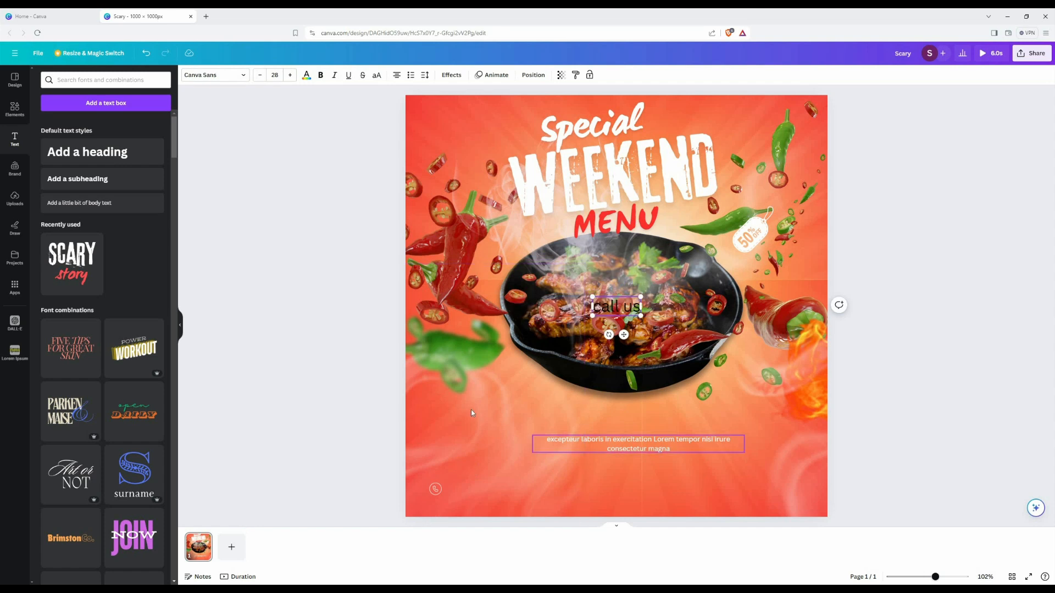
# Make the "call us" text bold and white, and place it directly to the right of the phone icon.
pyautogui.hotkey('ctrl', 'a')
pyautogui.click(306, 76)
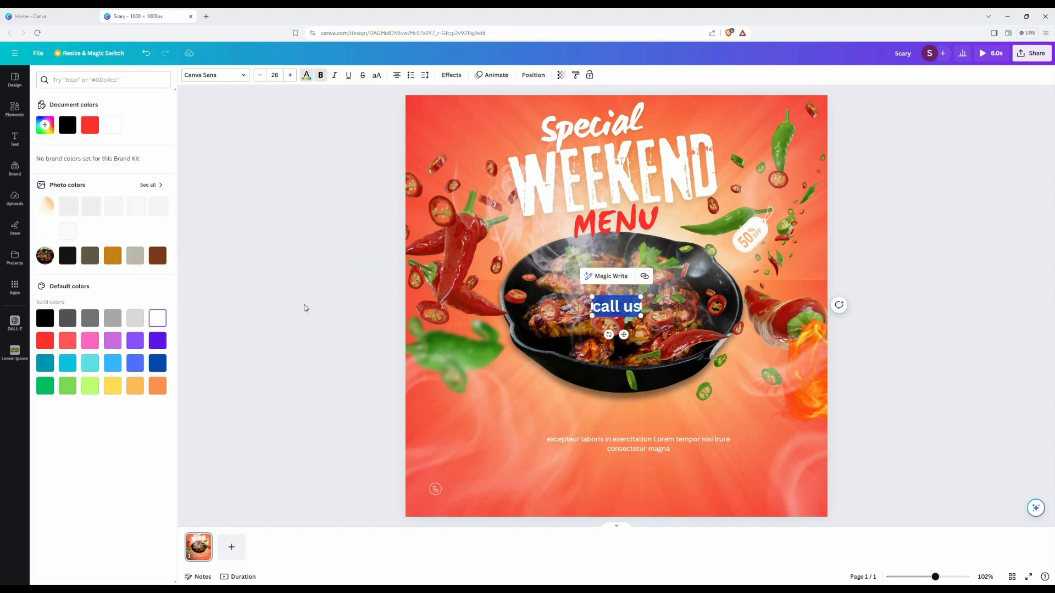
pyautogui.moveTo(616, 306); pyautogui.dragTo(470, 487)
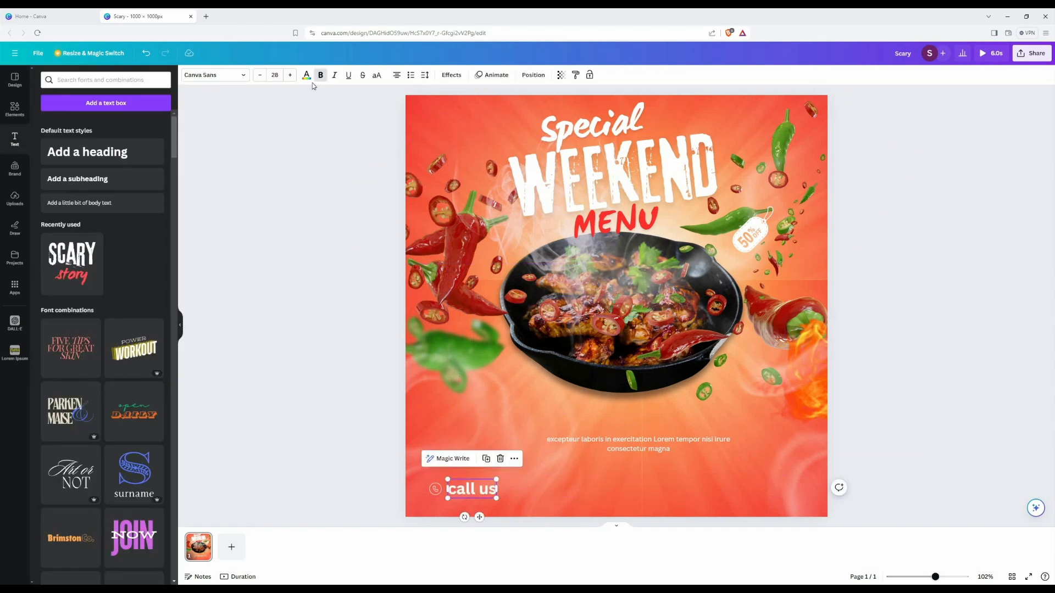
# Set the "call us" text to regular-weight Open Sans at size 16 and keep it beside the phone icon.
pyautogui.click(240, 75)
pyautogui.click(83, 423)
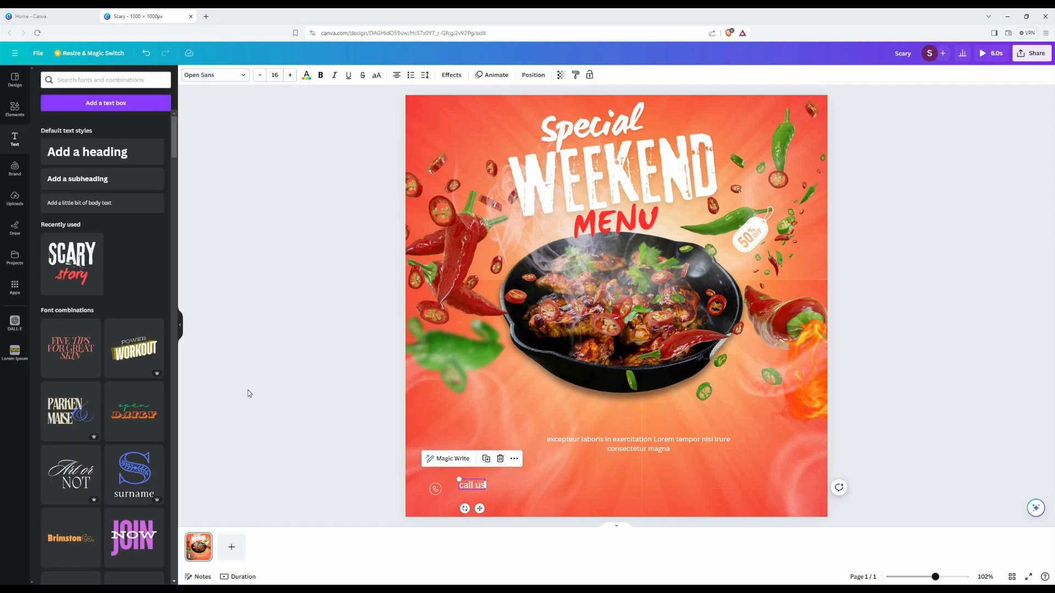
pyautogui.click(250, 393)
pyautogui.moveTo(460, 486); pyautogui.dragTo(460, 487)
# Fine-tune the positions of the "call us" text and the phone icon so they sit close together in the lower-left corner.
pyautogui.scroll(5, 460, 487)
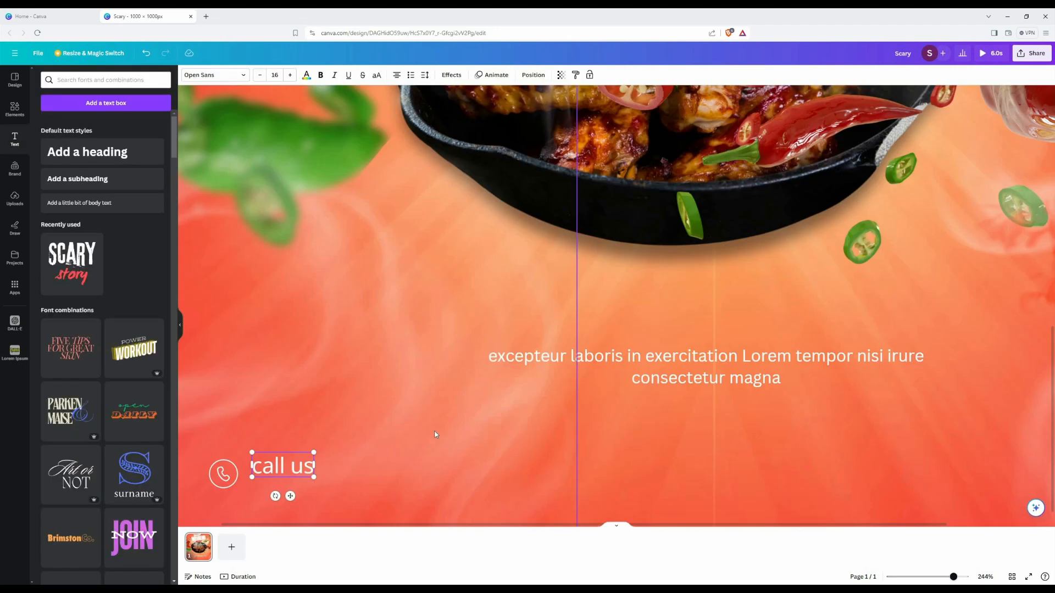
pyautogui.scroll(-1, 436, 433)
pyautogui.click(314, 352)
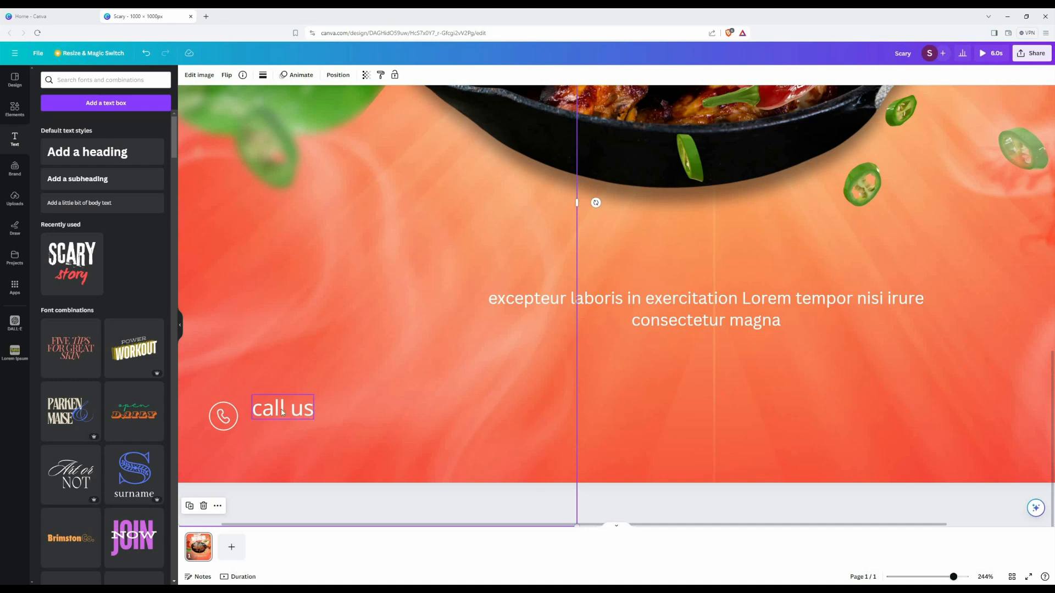
pyautogui.scroll(1, 282, 413)
pyautogui.click(275, 438)
pyautogui.click(313, 384)
pyautogui.moveTo(279, 433); pyautogui.dragTo(223, 394)
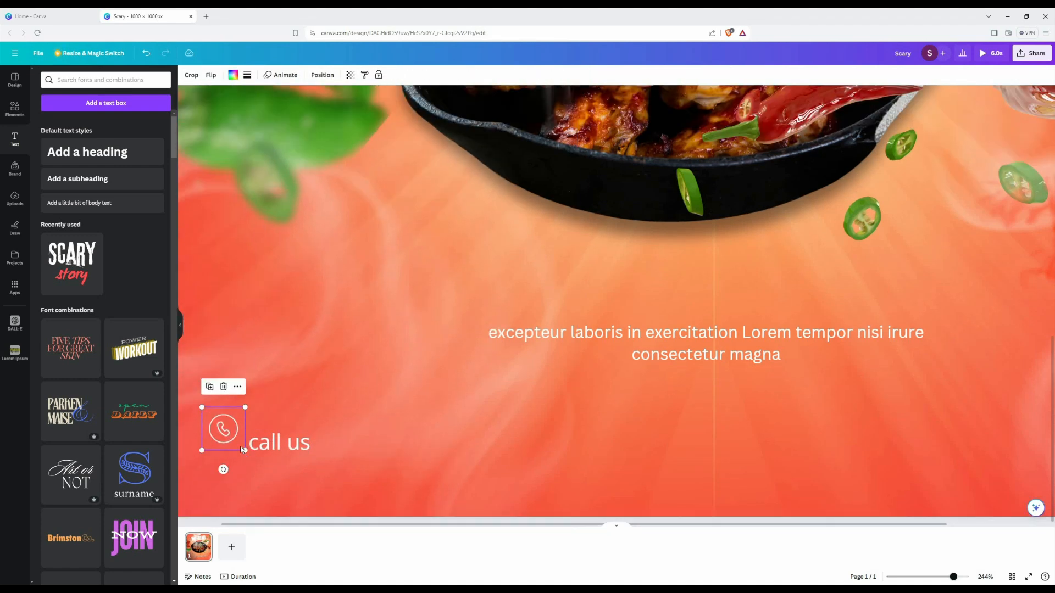
pyautogui.scroll(-2, 337, 424)
pyautogui.scroll(-3, 442, 382)
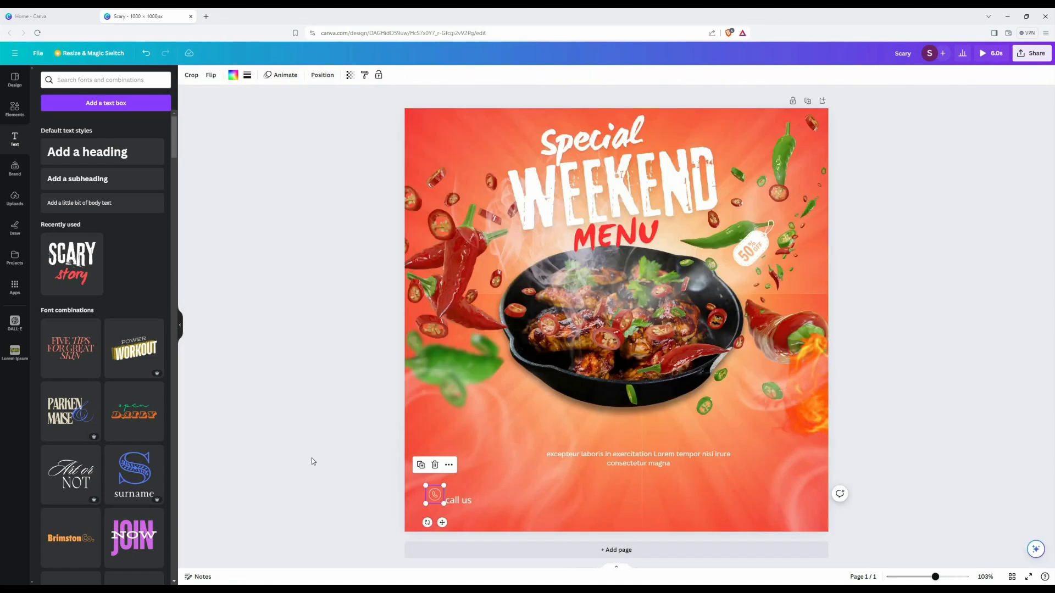
pyautogui.scroll(2, 473, 502)
pyautogui.moveTo(387, 484); pyautogui.dragTo(386, 487)
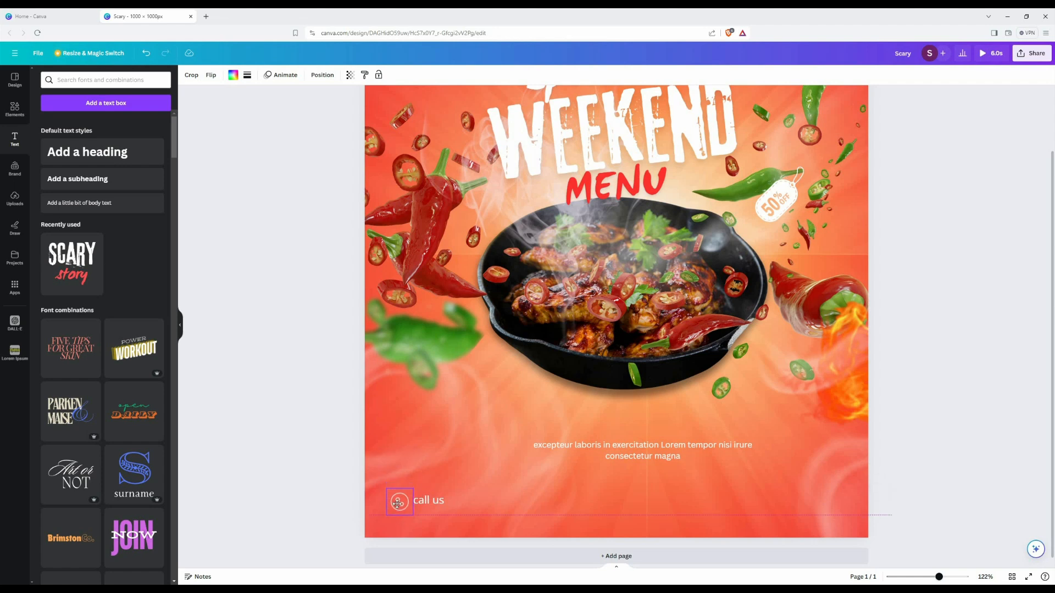
# Apply the Shadow text effect to the "call us" text.
pyautogui.click(428, 501)
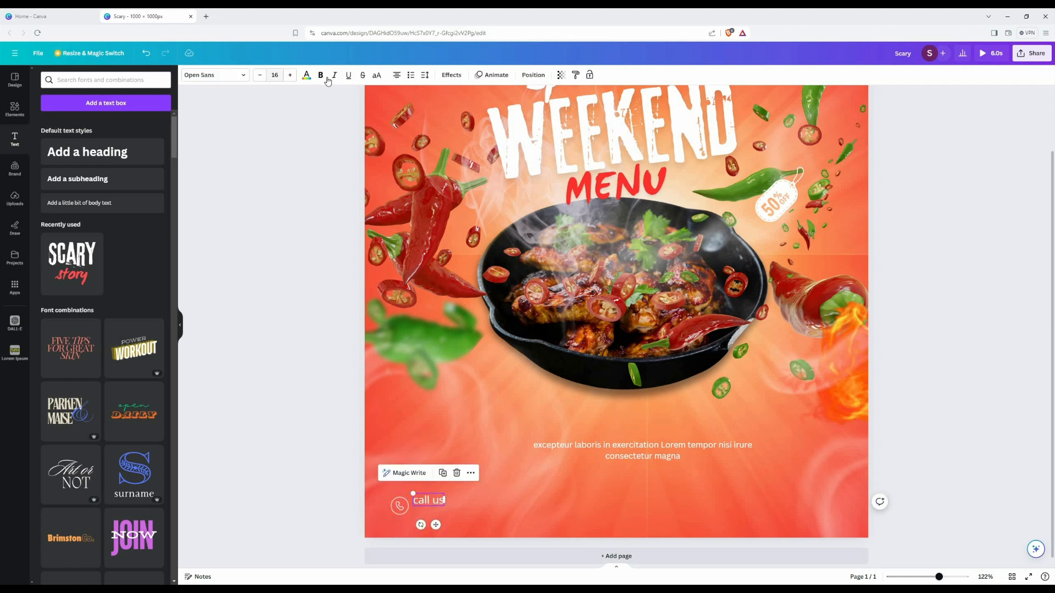
pyautogui.click(448, 76)
pyautogui.click(106, 134)
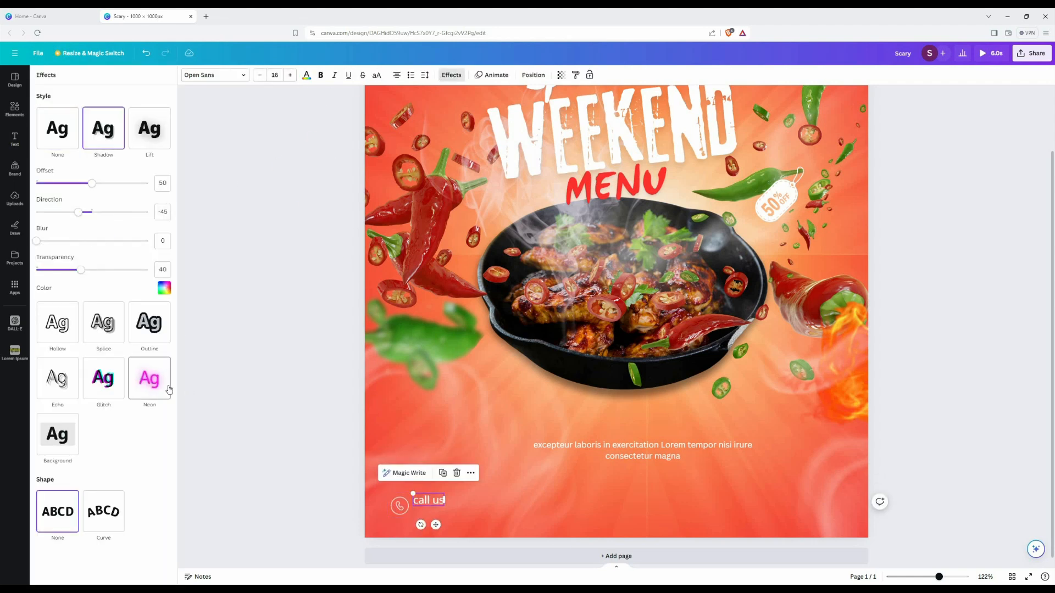
pyautogui.click(266, 415)
# Duplicate the "call us" text just below itself, replace the copy's wording with the phone number, and shift it right of the phone icon.
pyautogui.moveTo(429, 500); pyautogui.dragTo(431, 509)
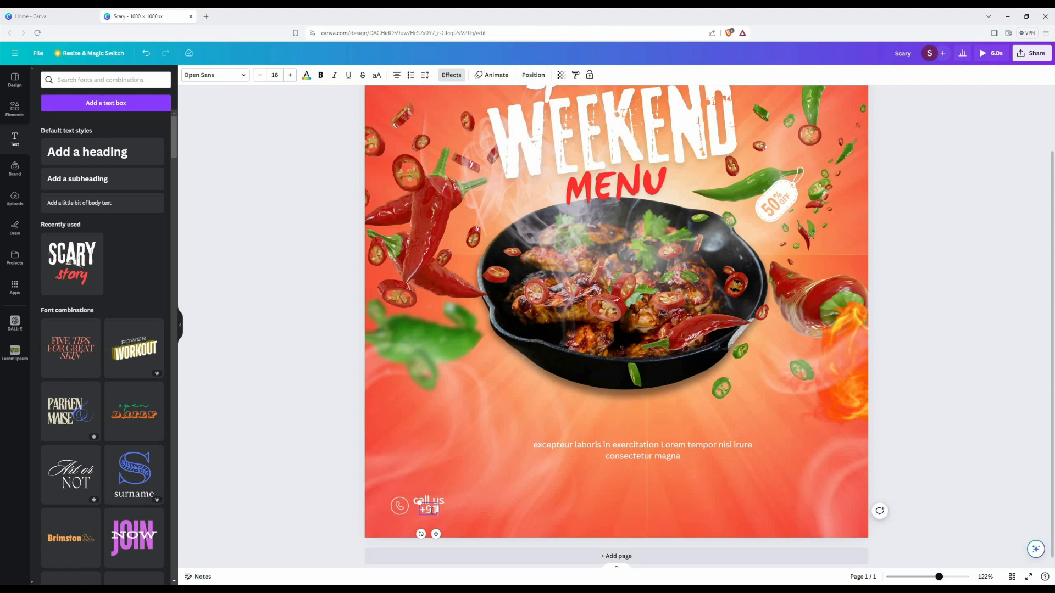
pyautogui.click(272, 475)
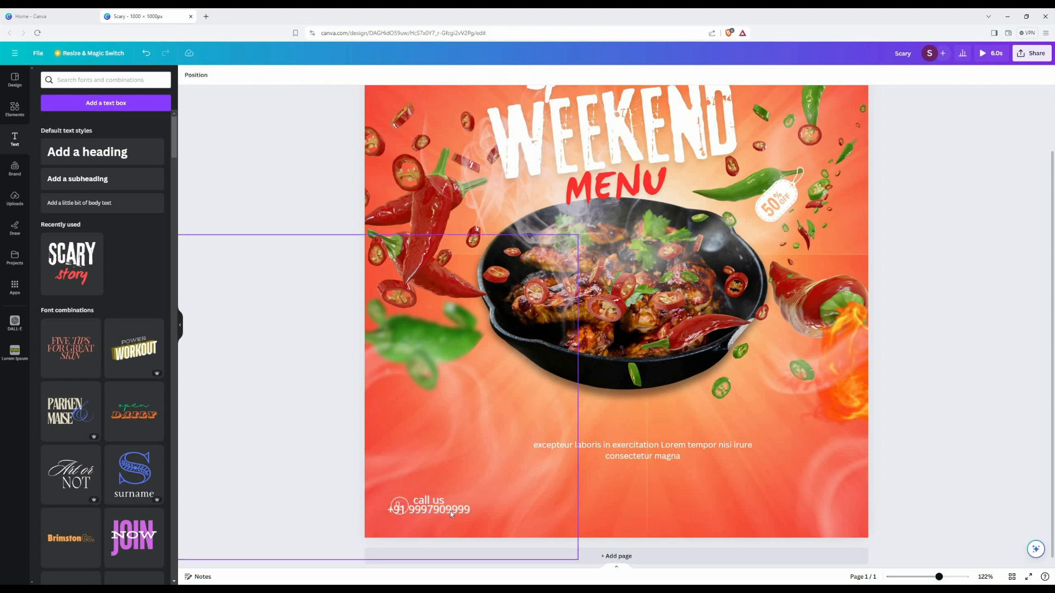
pyautogui.moveTo(431, 510)
pyautogui.mouseDown()
pyautogui.moveTo(486, 516)
pyautogui.moveTo(451, 511)
pyautogui.mouseUp()
# Scale "call us" and the phone number together to font size 12.1 and nudge them into place beside the phone icon.
pyautogui.click(324, 455)
pyautogui.click(443, 512)
pyautogui.keyDown('shift'); pyautogui.click(430, 501); pyautogui.keyUp('shift')
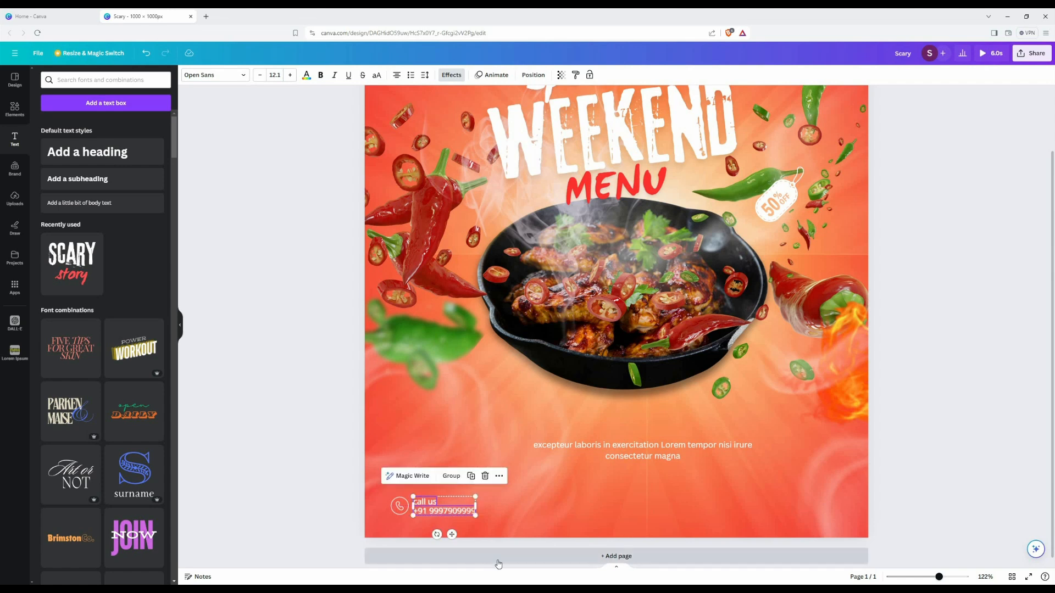
pyautogui.press('Right')
# Try out text effects on the phone number line and colour it yellow.
pyautogui.click(264, 459)
pyautogui.click(440, 513)
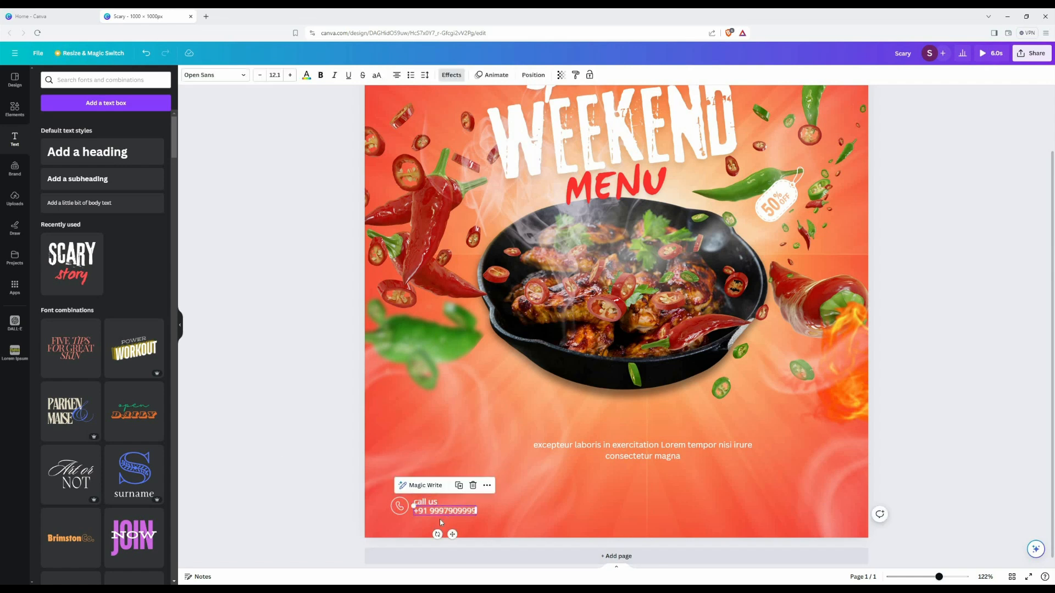
pyautogui.click(451, 77)
pyautogui.click(144, 129)
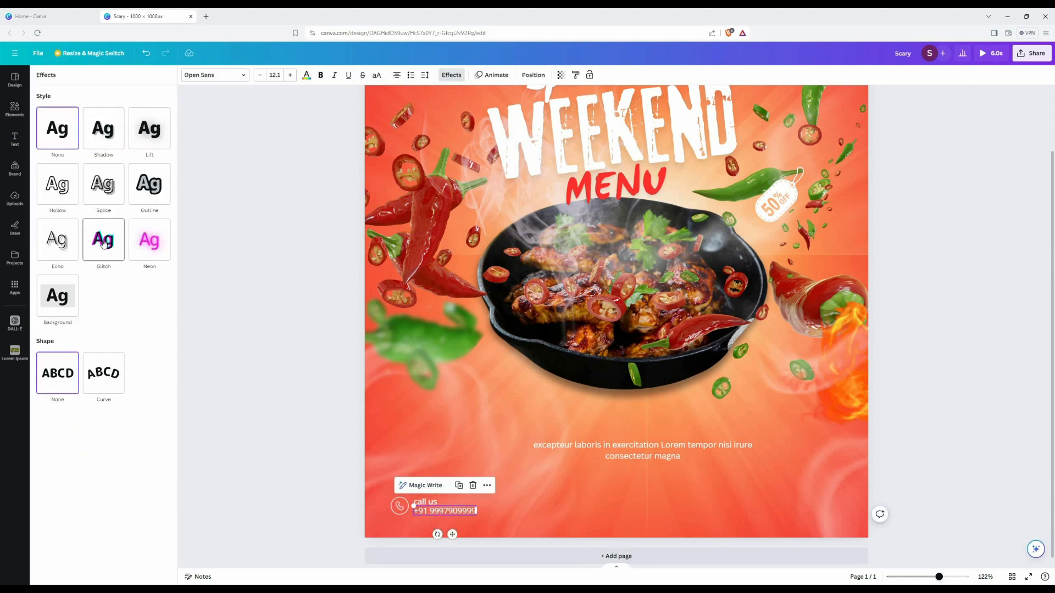
pyautogui.click(104, 243)
pyautogui.click(149, 185)
pyautogui.click(307, 75)
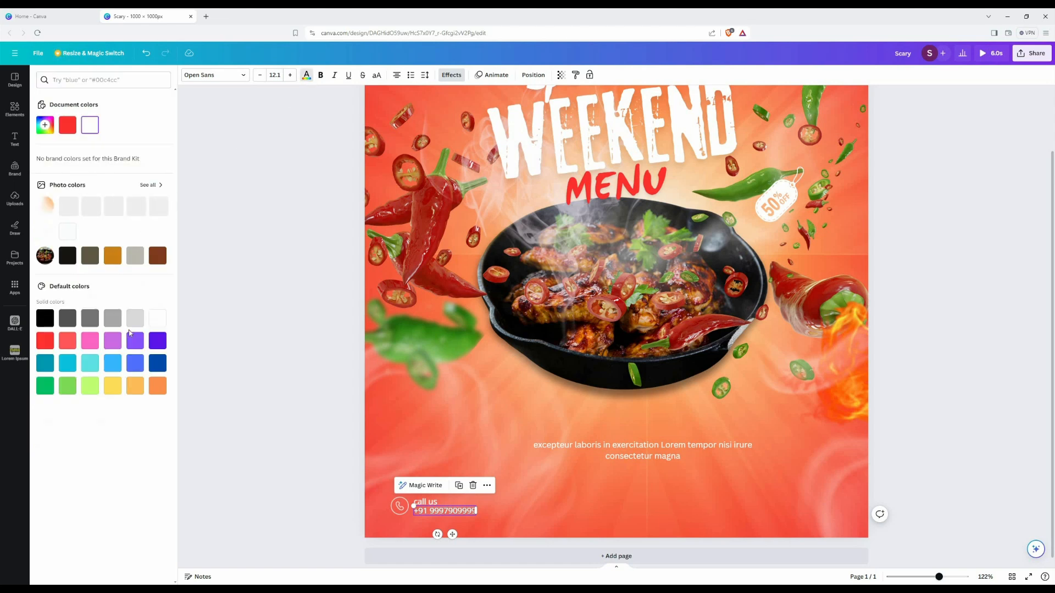
pyautogui.click(116, 383)
pyautogui.click(302, 373)
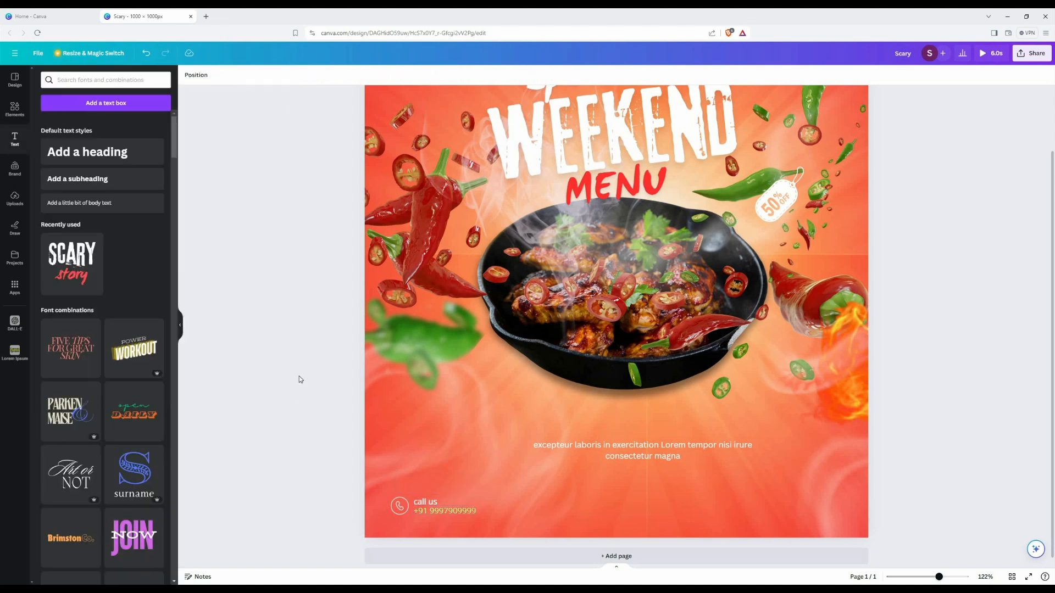
# Search the Elements graphics for "website icon" and add the globe icon with a cursor arrow.
pyautogui.click(15, 108)
pyautogui.press('Down')
pyautogui.press('Down')
pyautogui.press('Return')
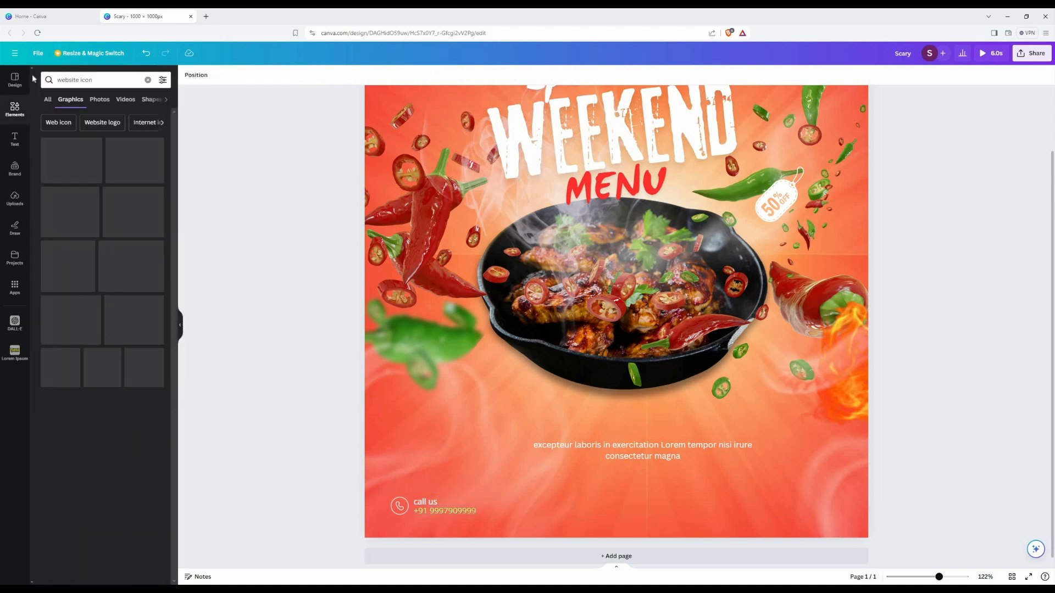
pyautogui.scroll(-1, 97, 377)
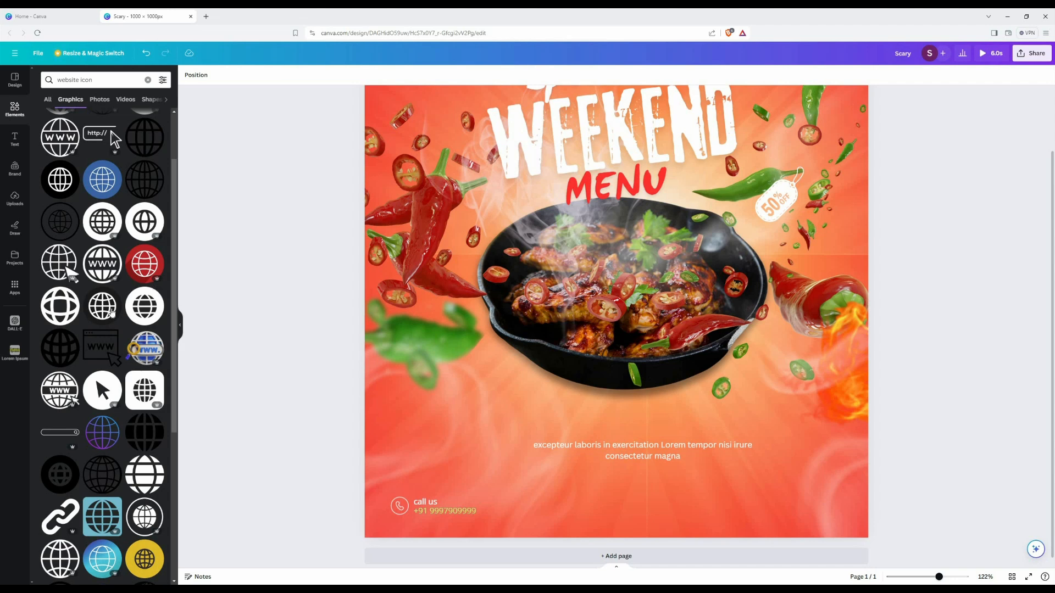
pyautogui.click(60, 263)
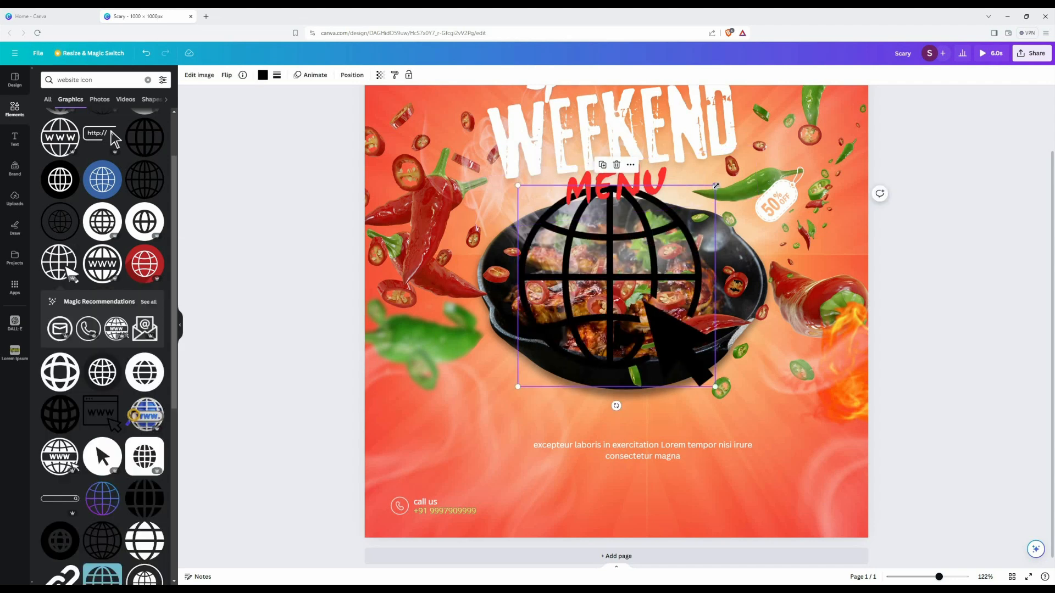
# Shrink the globe icon, place it in the poster's lower-right corner, and colour it white.
pyautogui.moveTo(714, 185); pyautogui.dragTo(535, 375)
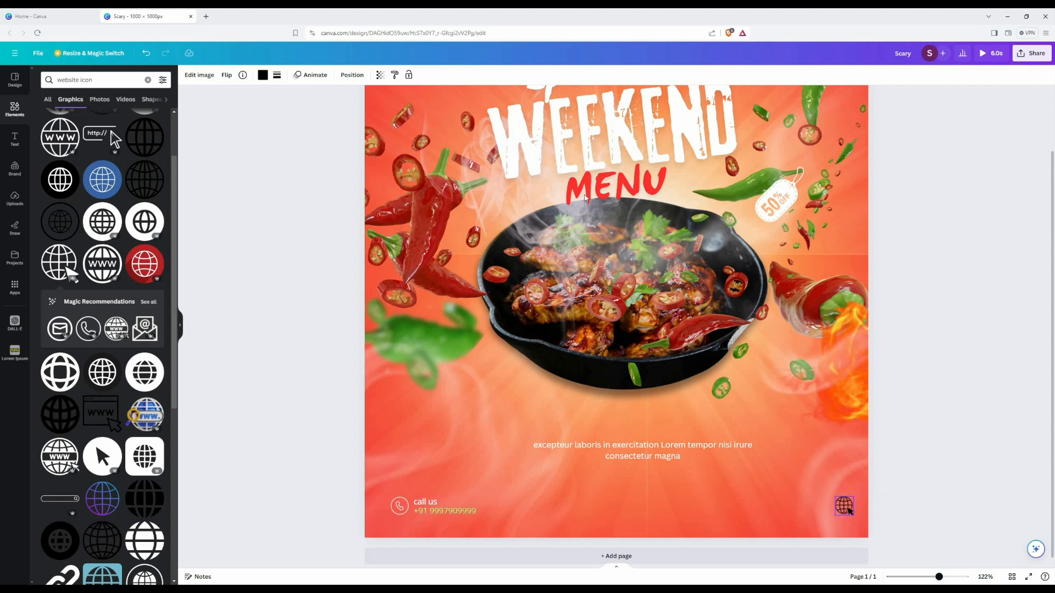
pyautogui.click(262, 76)
pyautogui.click(160, 315)
# Duplicate the "call us" text and place the copy just left of the globe icon.
pyautogui.click(431, 504)
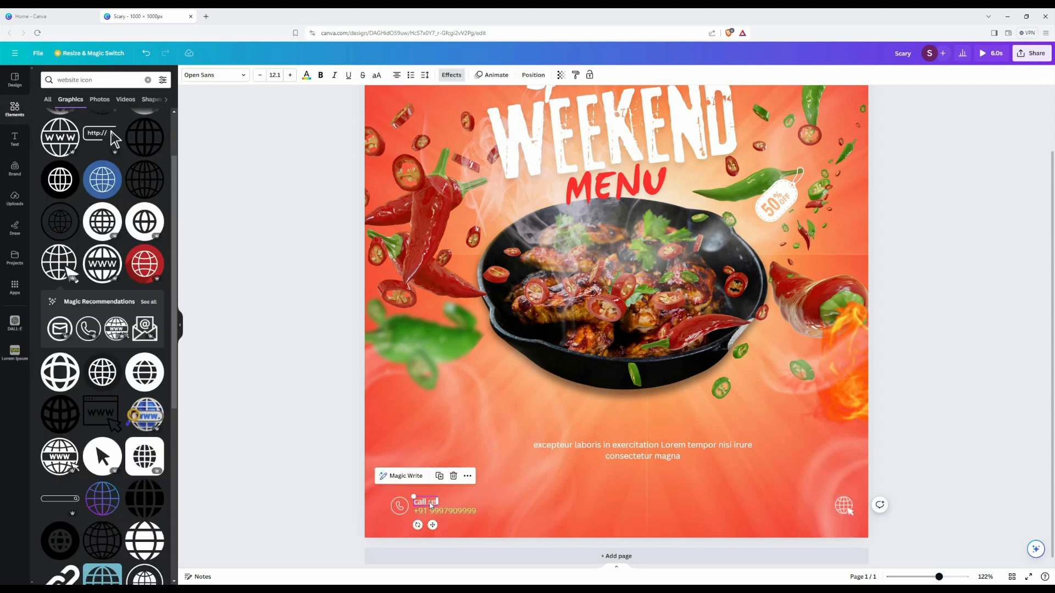
pyautogui.click(844, 504)
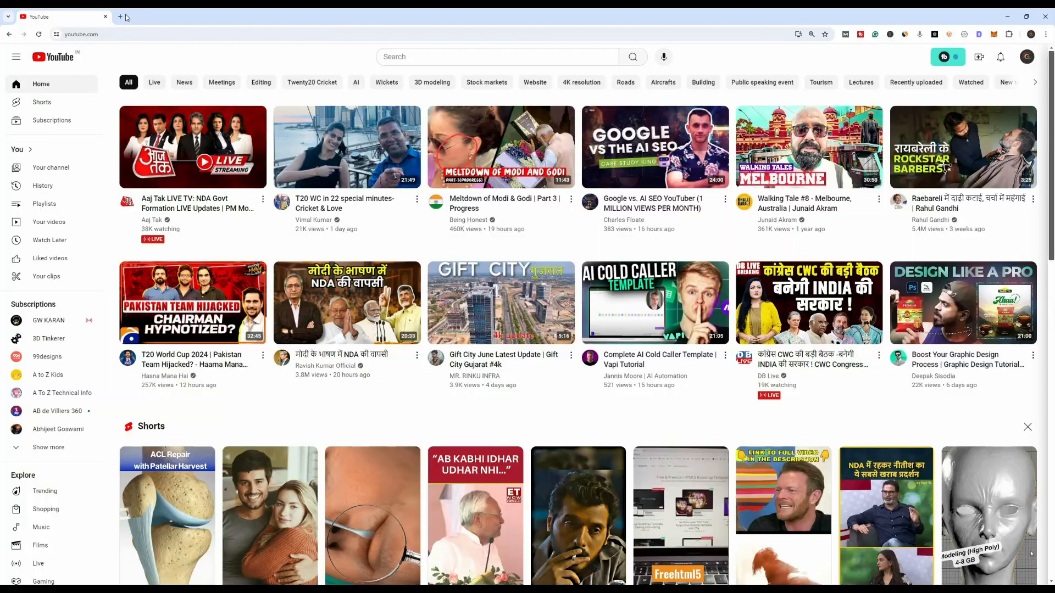
# Switch to the other browser window and open wonderaiartgenerator.com in a new tab to get its web address.
pyautogui.click(124, 17)
pyautogui.write('wonderaiartgenerator.com')
pyautogui.press('Return')
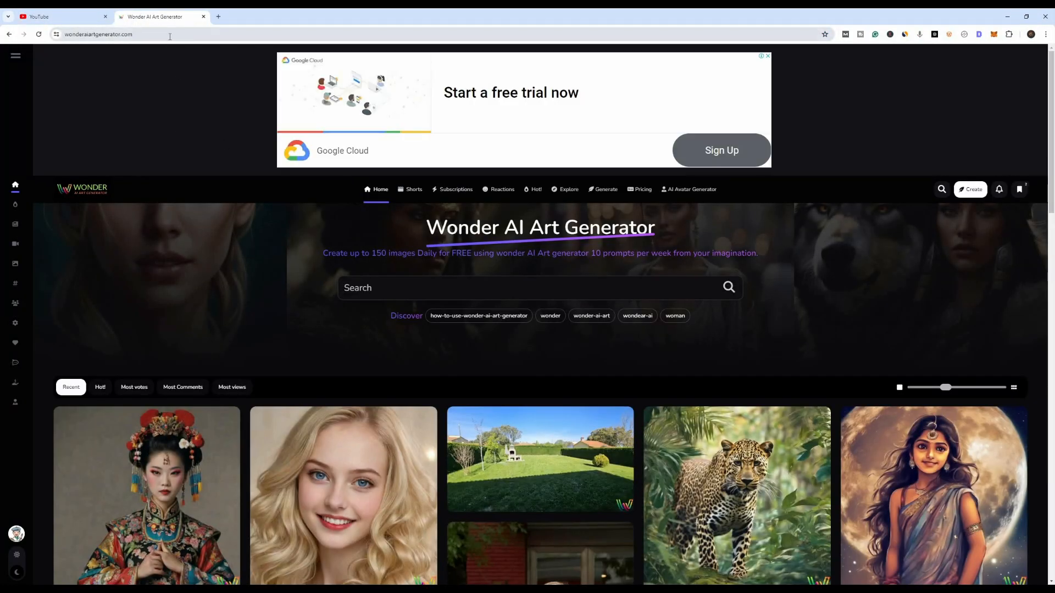
pyautogui.scroll(-5, 282, 271)
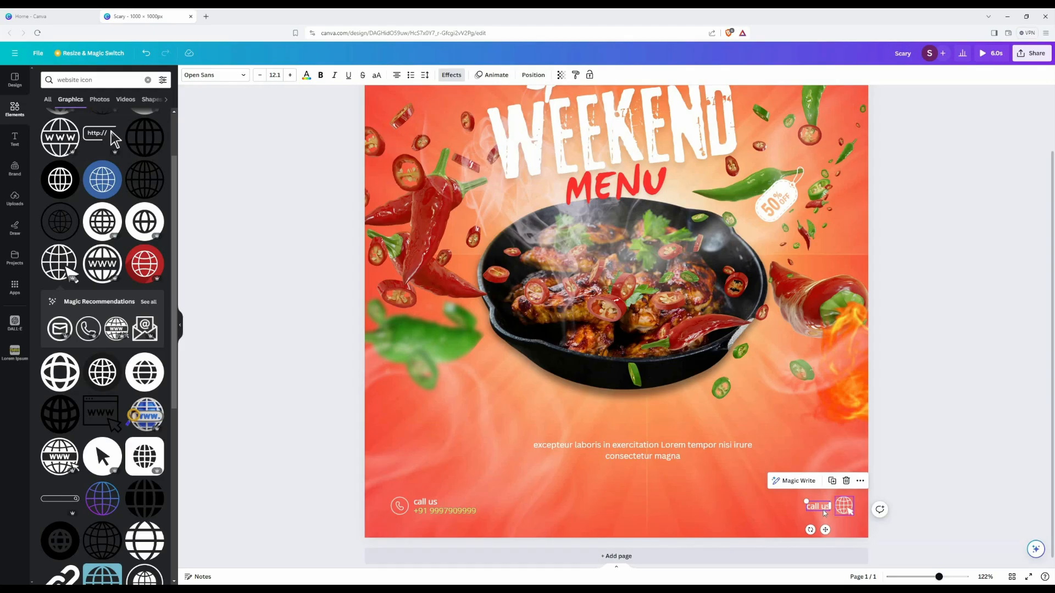
pyautogui.moveTo(795, 508); pyautogui.dragTo(766, 508)
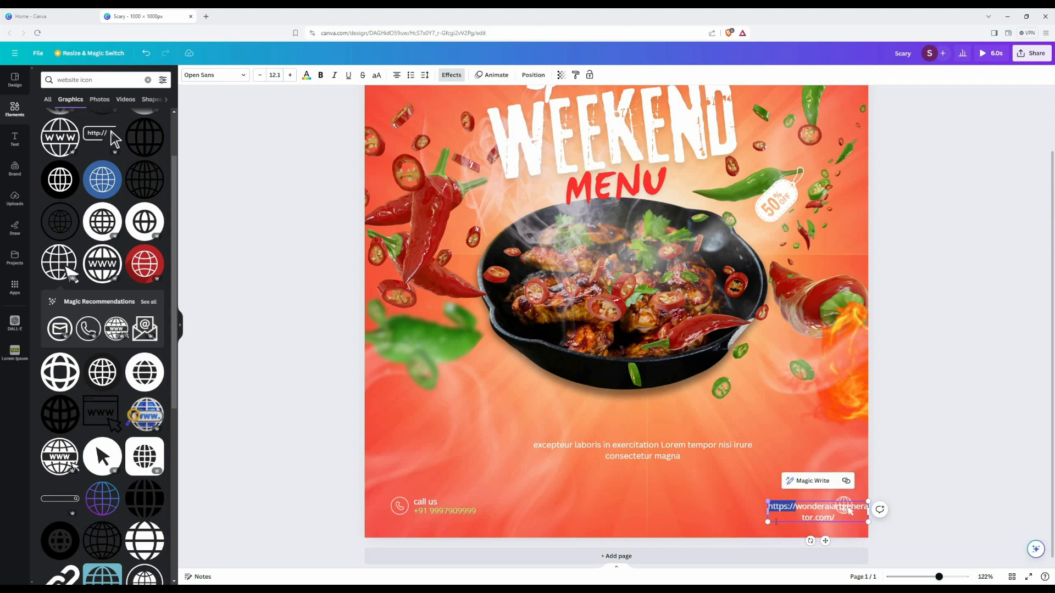
pyautogui.press('BackSpace')
pyautogui.moveTo(840, 523); pyautogui.dragTo(791, 507)
pyautogui.click(938, 502)
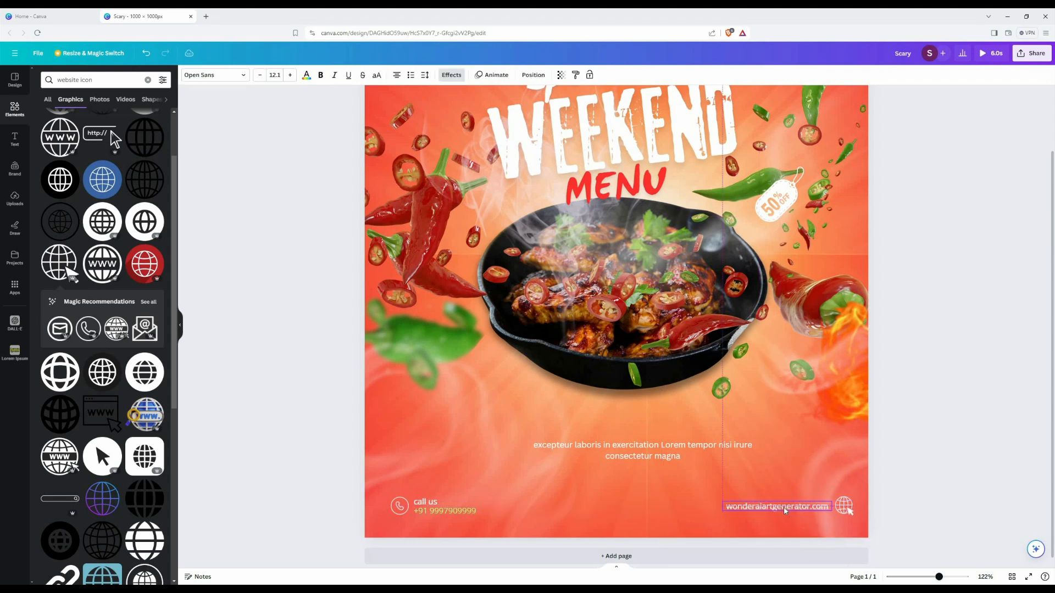
pyautogui.click(885, 515)
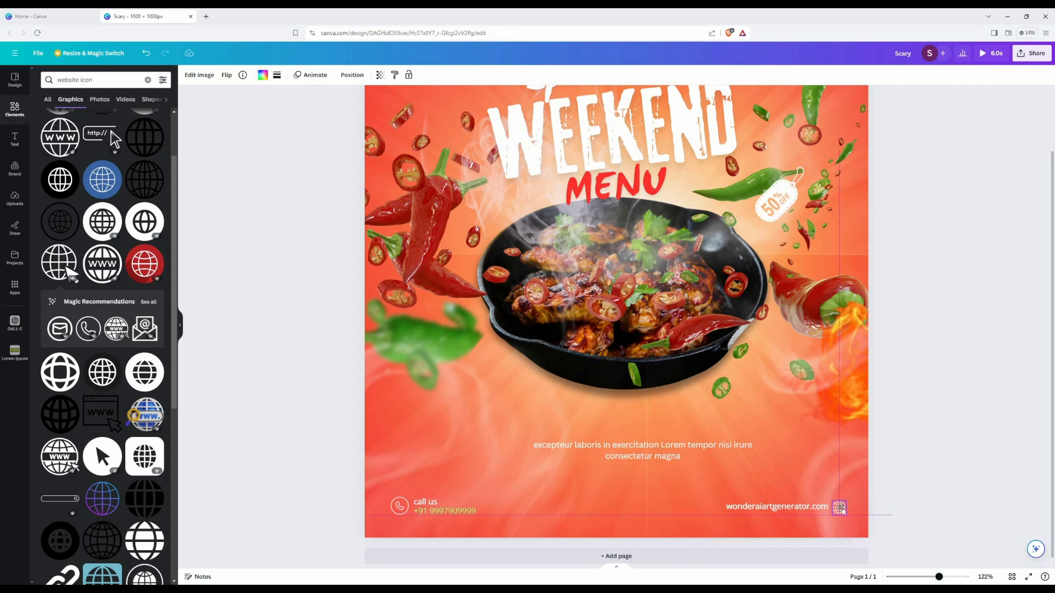
# Colour the website address text at the poster's lower right yellow.
pyautogui.click(769, 507)
pyautogui.click(306, 75)
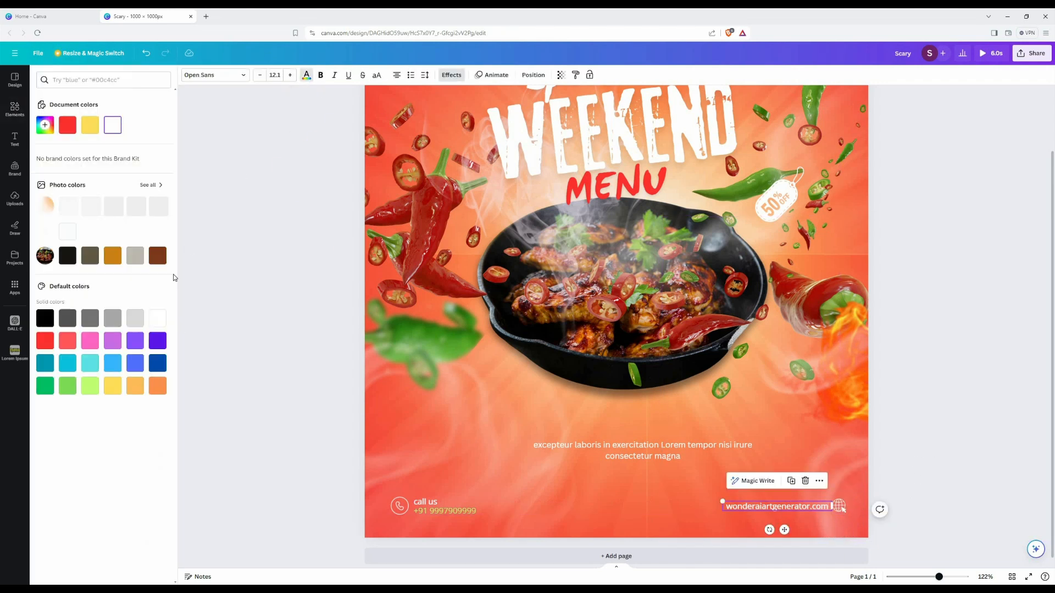
pyautogui.click(113, 384)
pyautogui.click(278, 302)
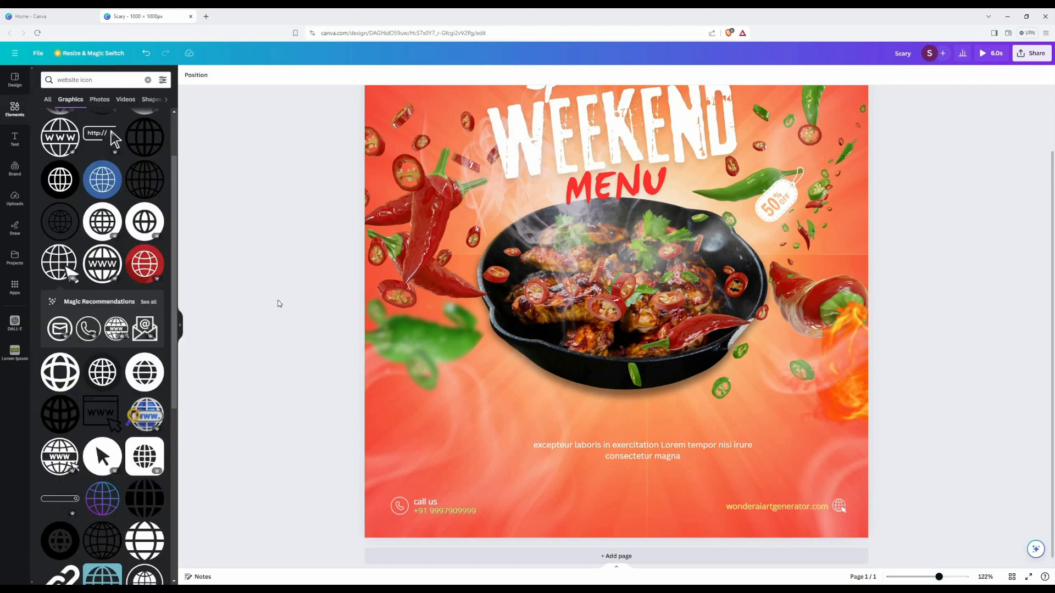
# Search the graphics for "social media icons set" and look through the results for a suitable icon set.
pyautogui.click(92, 82)
pyautogui.write('social media icons')
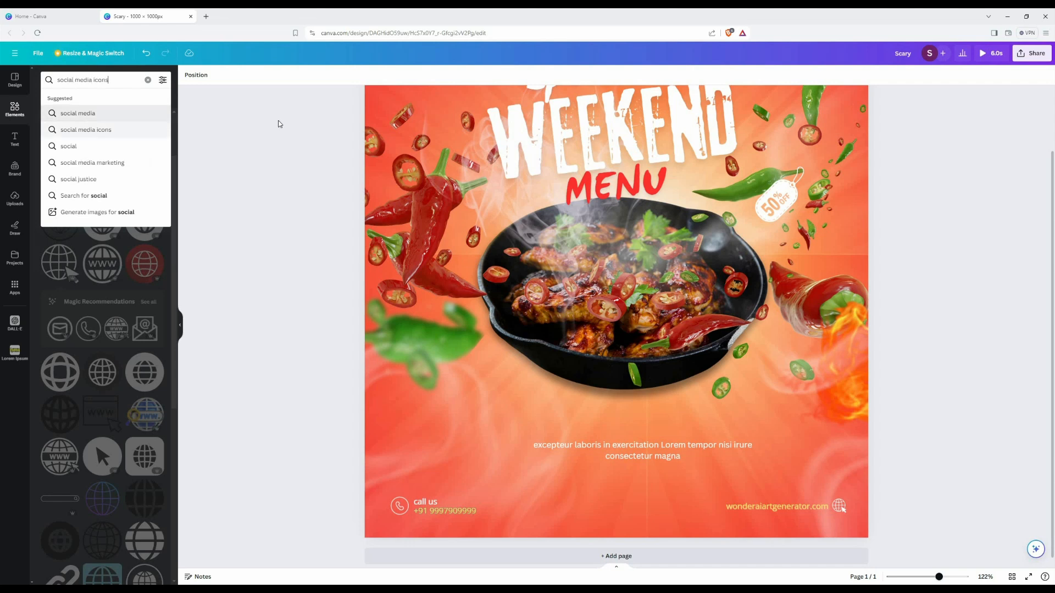
pyautogui.press('Return')
pyautogui.click(132, 80)
pyautogui.write('sety')
pyautogui.press('Return')
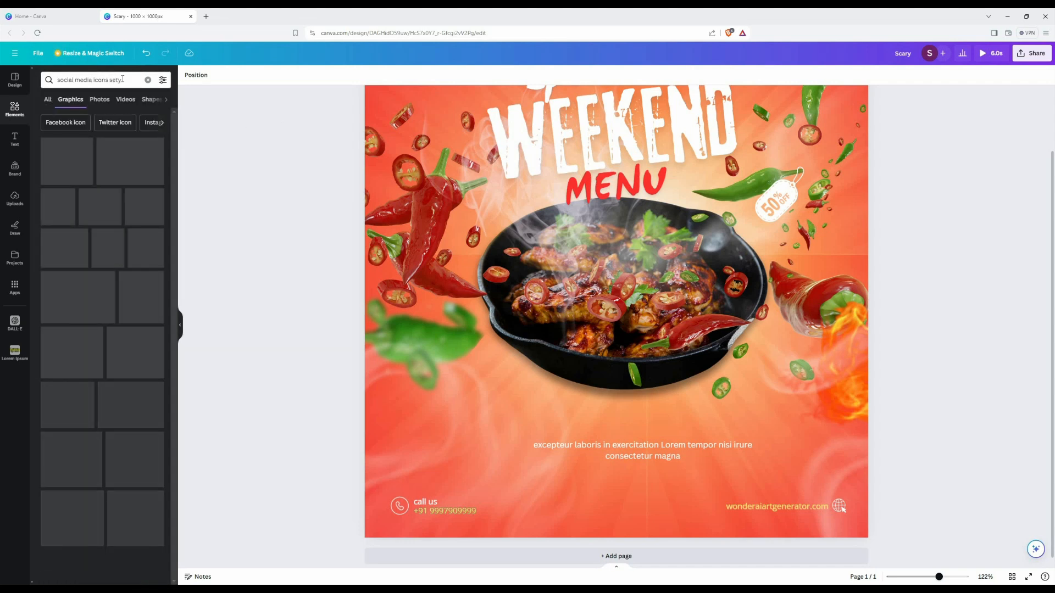
pyautogui.press('BackSpace')
pyautogui.press('Return')
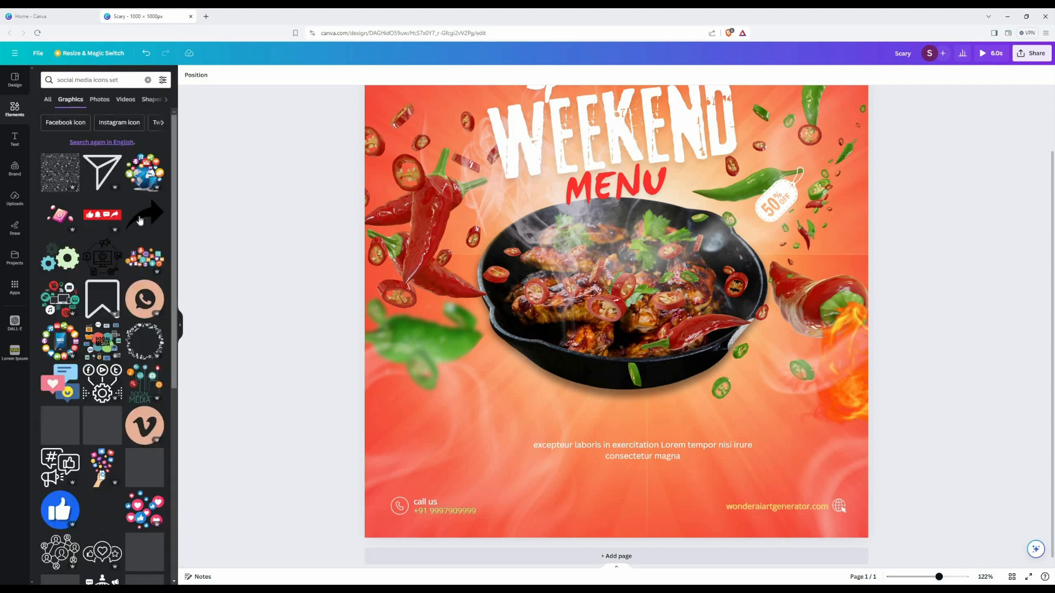
pyautogui.scroll(-3, 141, 220)
pyautogui.scroll(-10, 141, 219)
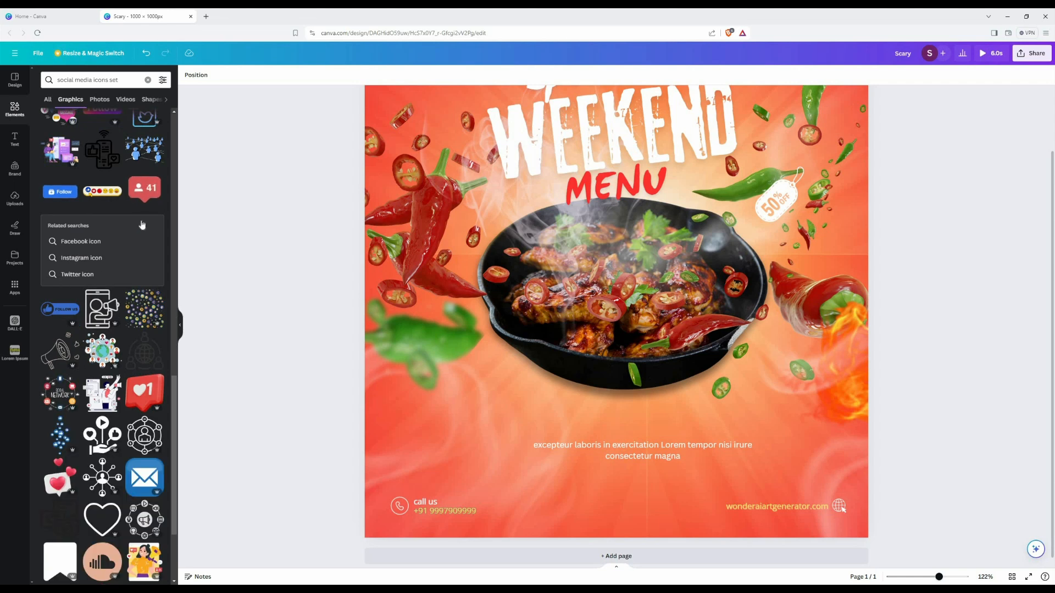
pyautogui.scroll(-10, 69, 279)
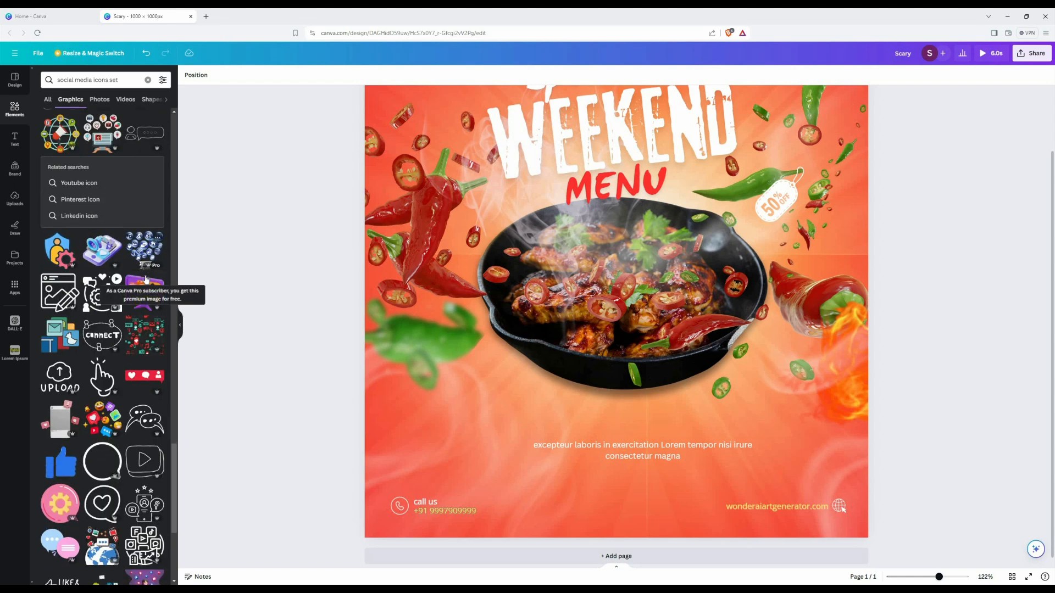
pyautogui.scroll(-10, 146, 279)
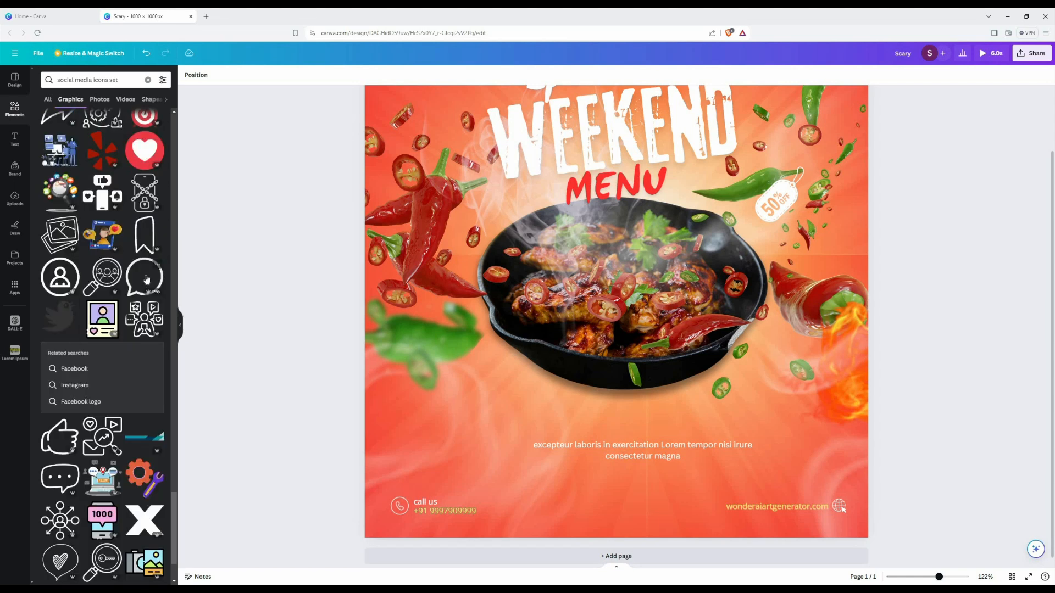
pyautogui.scroll(-4, 147, 280)
# Check the photo results of the "social media icons set" search for a usable icon set.
pyautogui.click(104, 82)
pyautogui.click(103, 104)
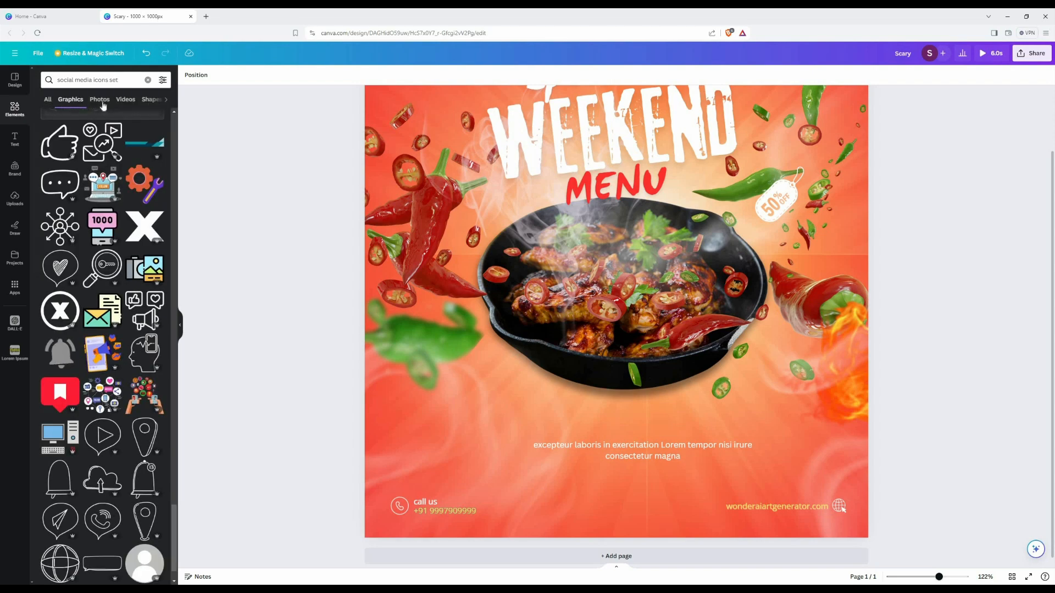
pyautogui.click(103, 104)
pyautogui.scroll(-10, 137, 285)
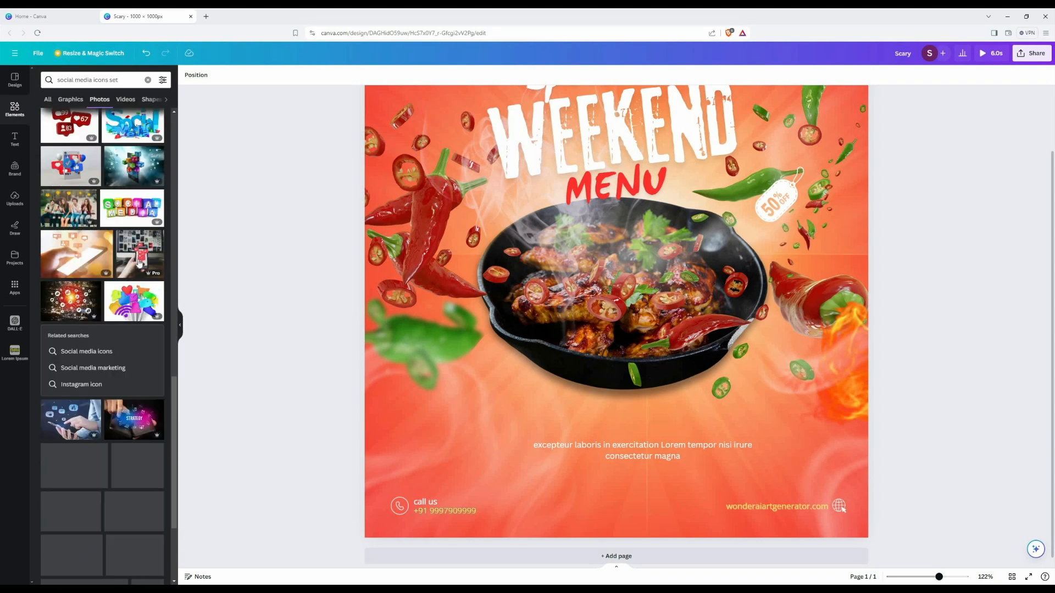
pyautogui.scroll(-15, 136, 285)
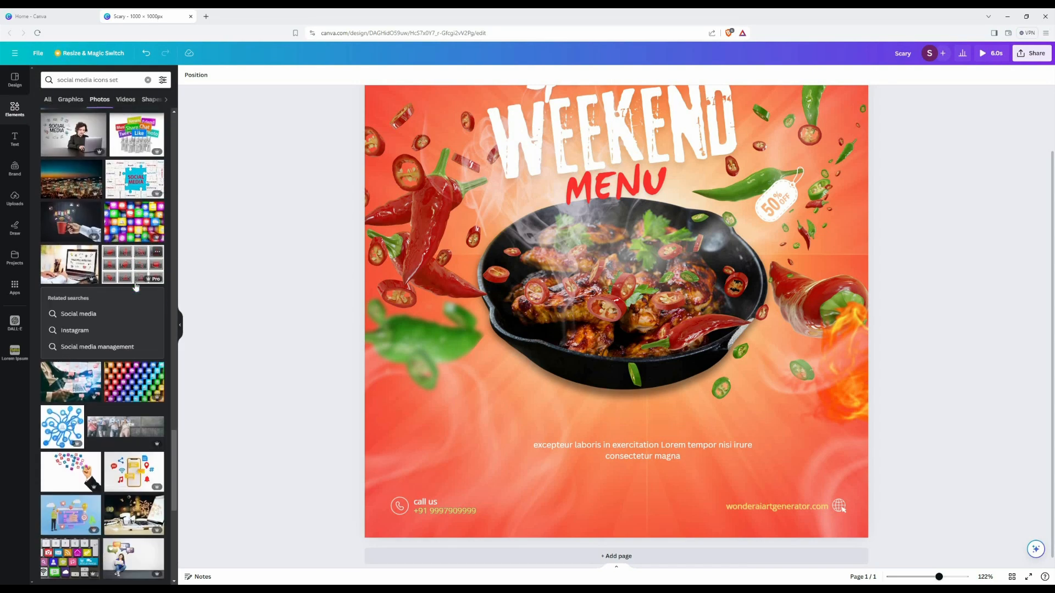
# Return to the graphics results and shorten the search to "social media icon".
pyautogui.click(72, 101)
pyautogui.click(138, 80)
pyautogui.press('BackSpace')
pyautogui.press('BackSpace')
pyautogui.press('BackSpace')
pyautogui.press('BackSpace')
pyautogui.press('BackSpace')
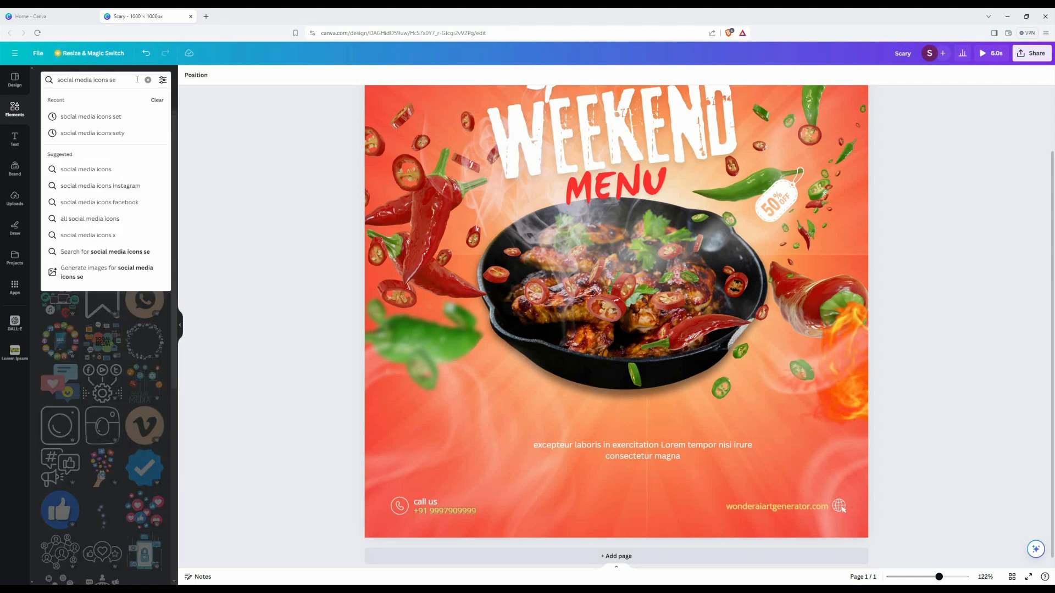
pyautogui.press('Return')
# Add the red "10 K" heart badge, shrink it, and place it at the poster's bottom centre, between the phone number and the website.
pyautogui.scroll(-10, 142, 244)
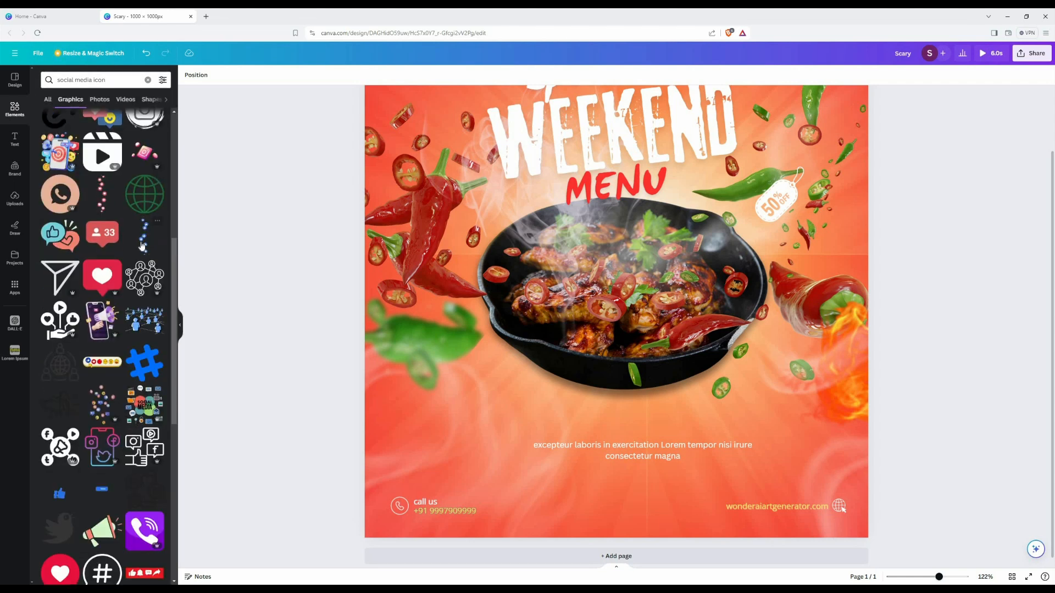
pyautogui.scroll(-10, 142, 243)
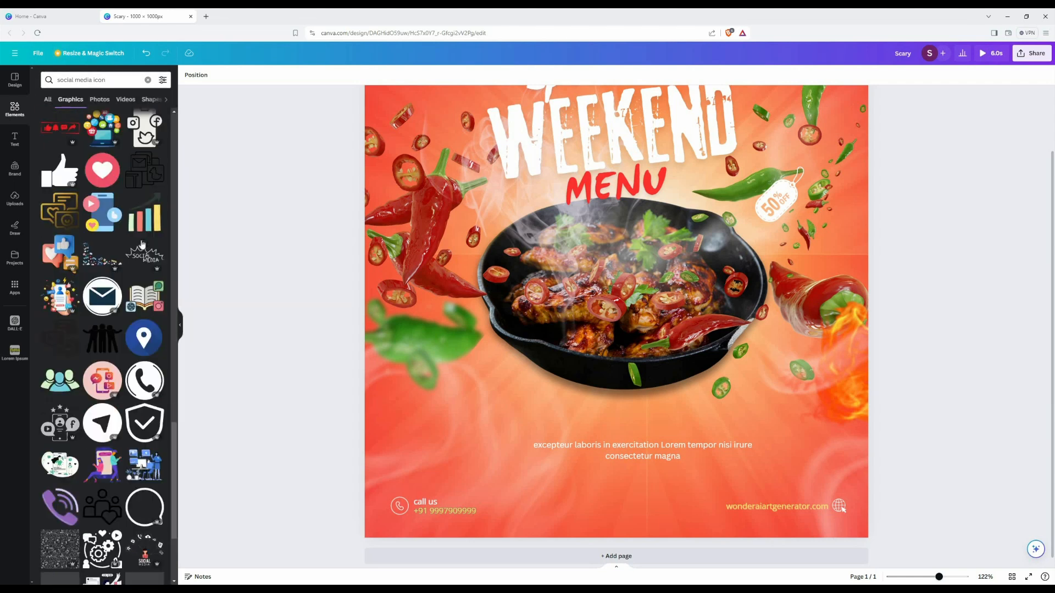
pyautogui.scroll(-6, 141, 243)
pyautogui.click(102, 308)
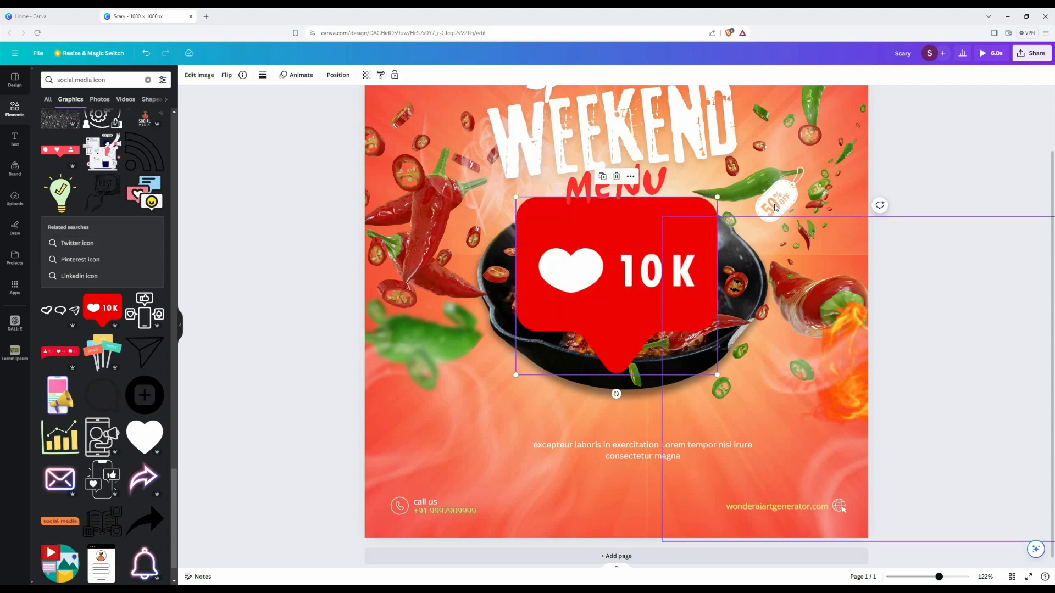
pyautogui.moveTo(720, 196); pyautogui.dragTo(652, 508)
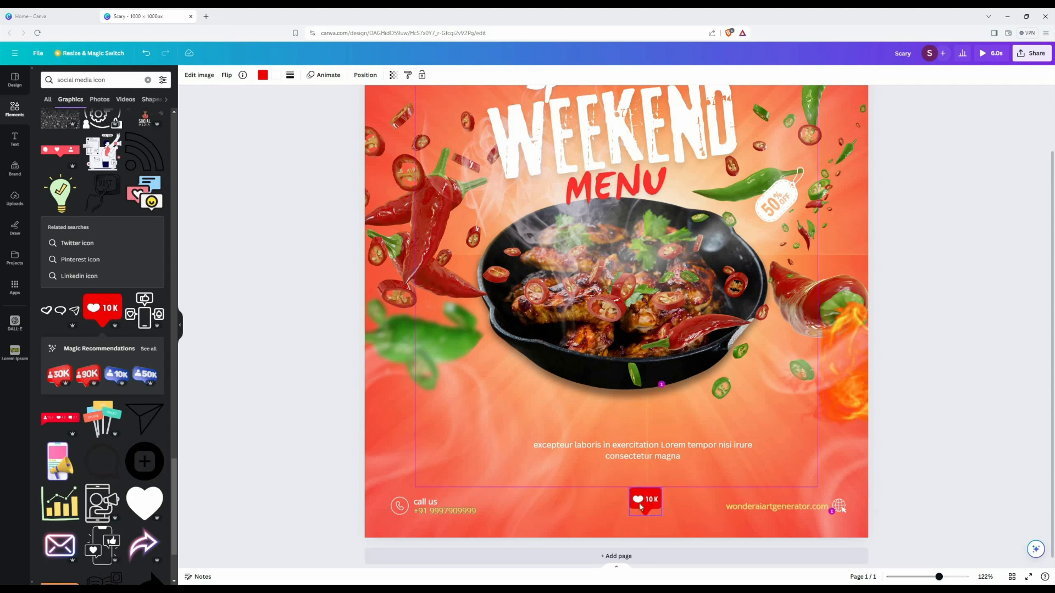
# Add the floating red hearts graphic, shrink it, and place it just above the "10 K" badge.
pyautogui.scroll(-7, 141, 298)
pyautogui.scroll(-10, 141, 299)
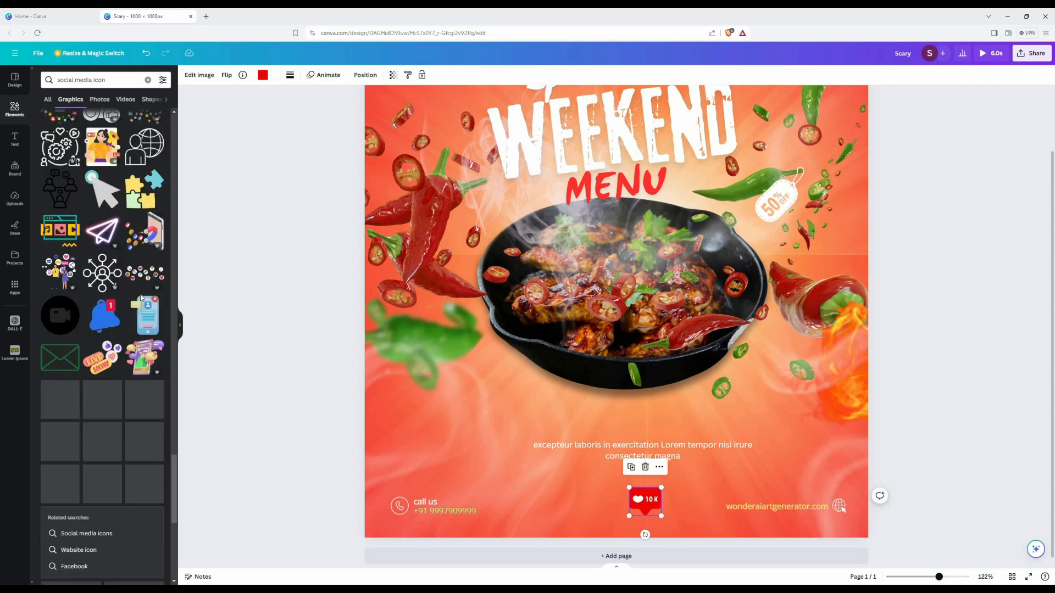
pyautogui.click(102, 347)
pyautogui.moveTo(683, 185); pyautogui.dragTo(599, 315)
pyautogui.moveTo(582, 363); pyautogui.dragTo(634, 480)
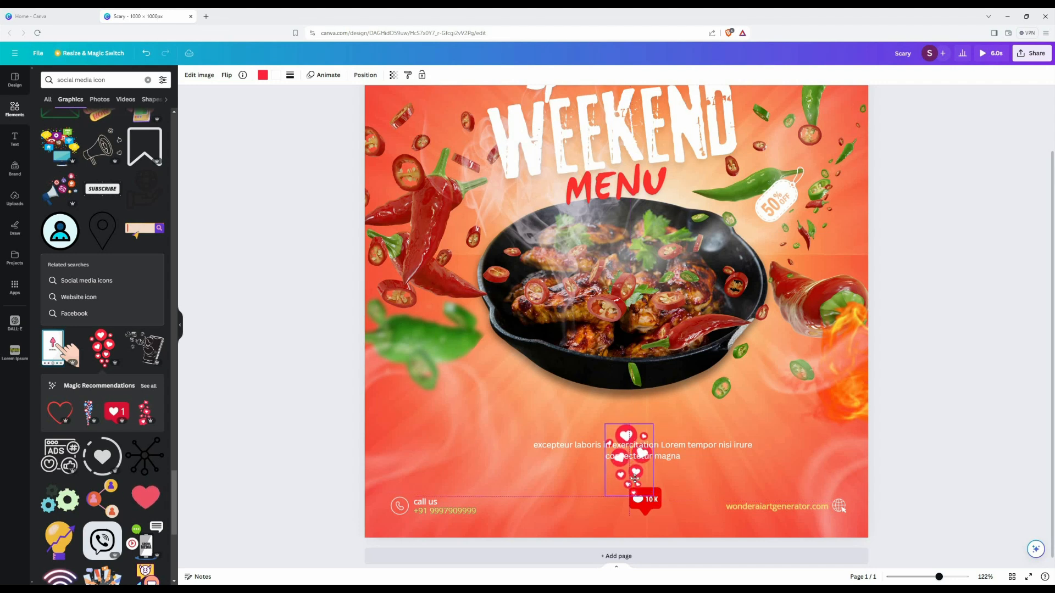
pyautogui.moveTo(577, 449); pyautogui.dragTo(631, 469)
# Scale the hearts and badge down slightly together, and move the filler text up to just below the skillet.
pyautogui.click(647, 500)
pyautogui.keyDown('shift'); pyautogui.click(631, 460); pyautogui.keyUp('shift')
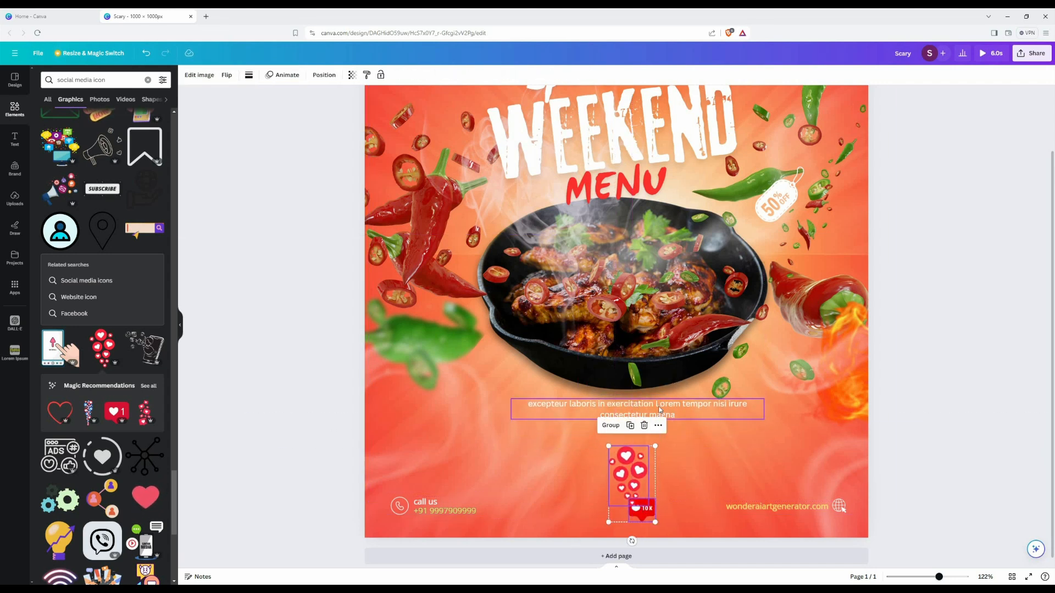
pyautogui.moveTo(657, 407); pyautogui.dragTo(656, 418)
# Recolour the hearts graphic with the badge's red #F10404 and shift it slightly up and left of the badge.
pyautogui.click(626, 502)
pyautogui.click(627, 476)
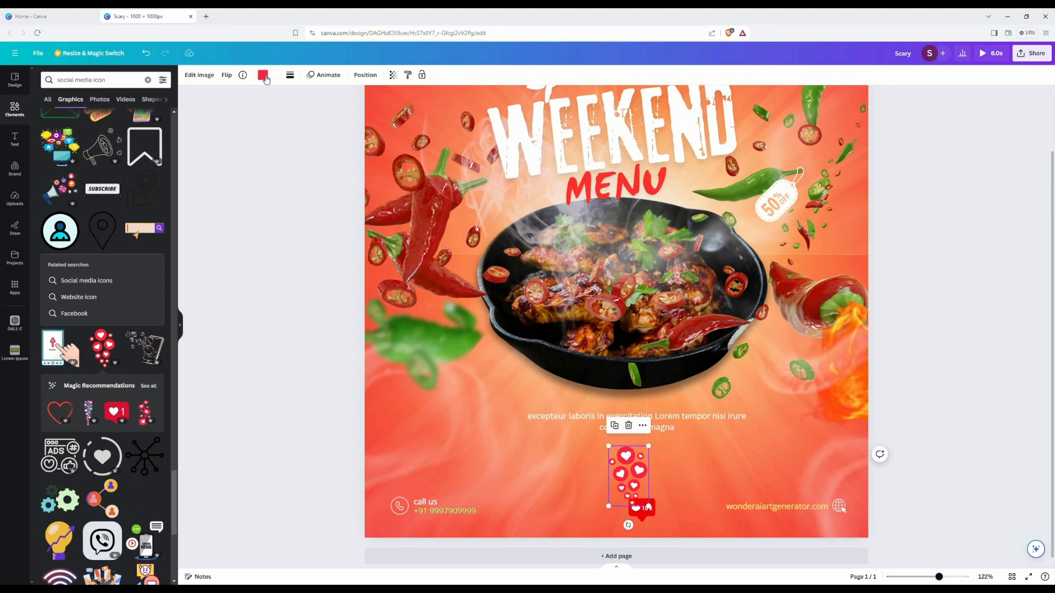
pyautogui.click(263, 75)
pyautogui.click(45, 125)
pyautogui.click(149, 209)
pyautogui.click(615, 516)
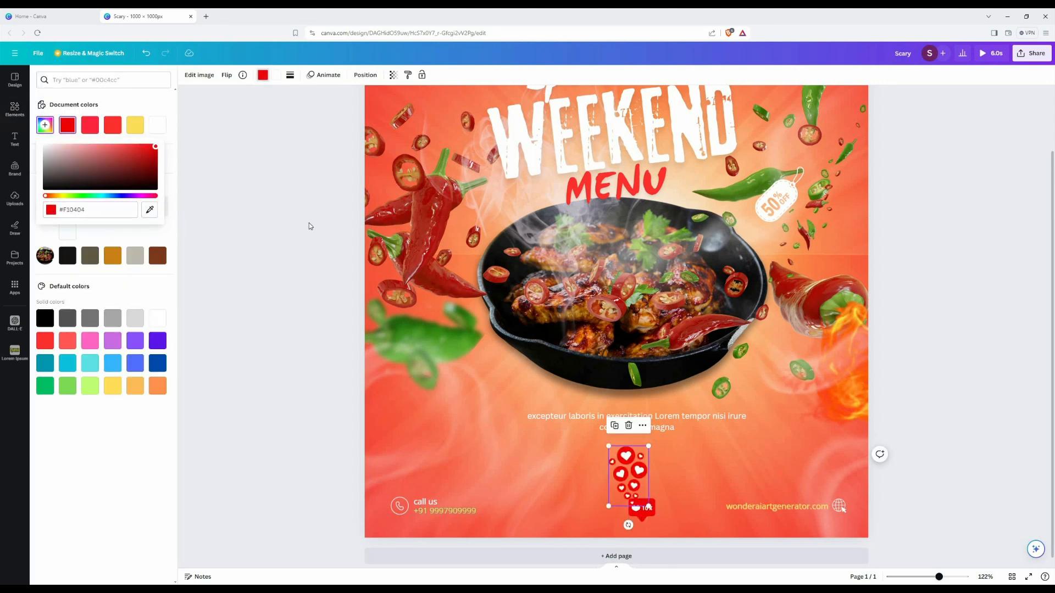
pyautogui.click(306, 226)
pyautogui.click(632, 461)
pyautogui.click(288, 381)
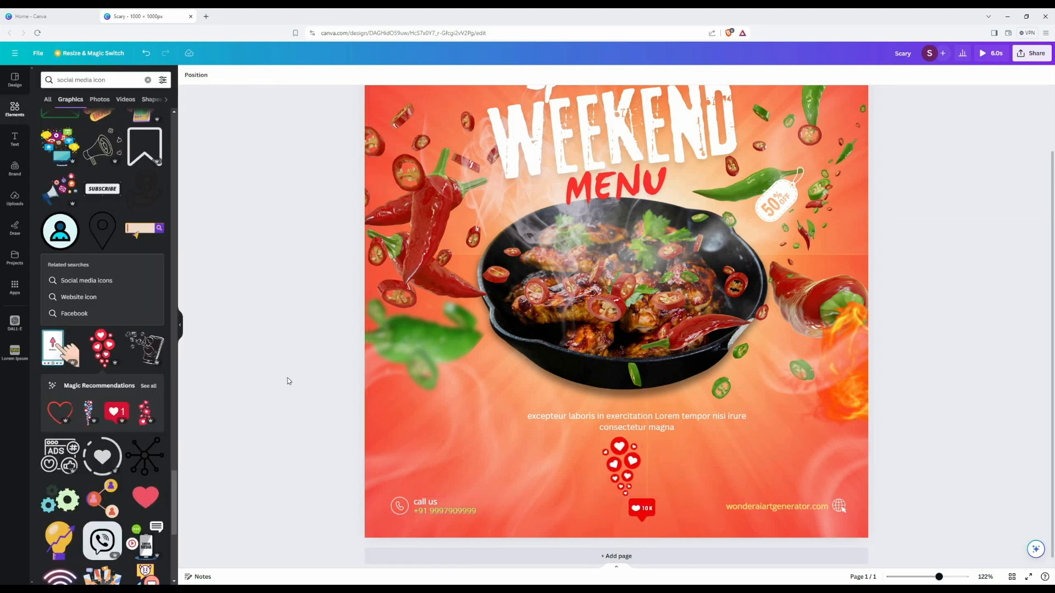
# Add the graphic of a heart inside a broken circle, shrink it, and place it in the poster's upper-left corner.
pyautogui.scroll(-3, 287, 379)
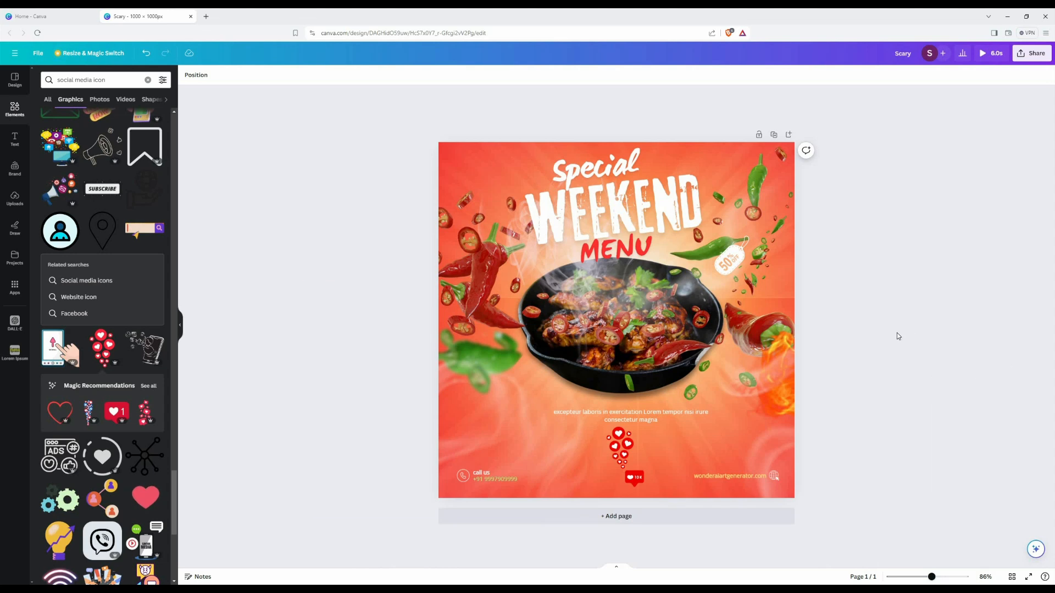
pyautogui.scroll(-10, 52, 260)
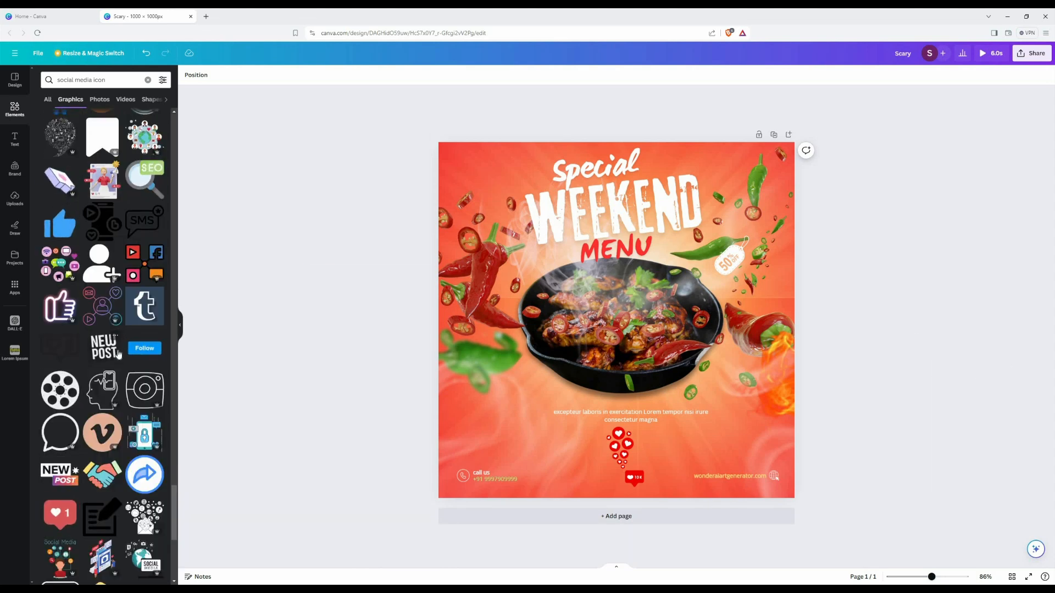
pyautogui.scroll(15, 118, 353)
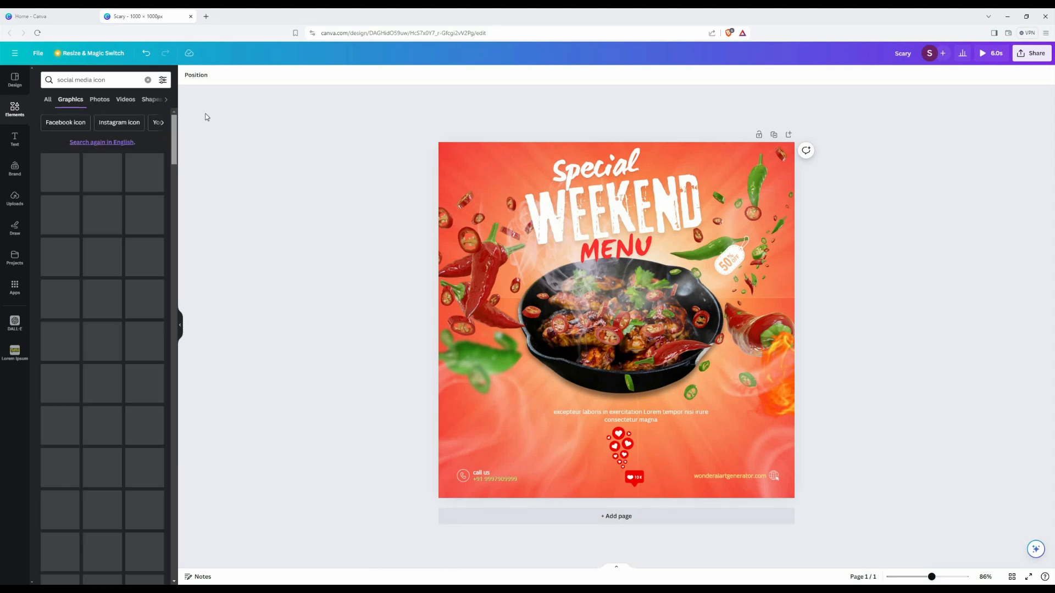
pyautogui.scroll(-10, 137, 286)
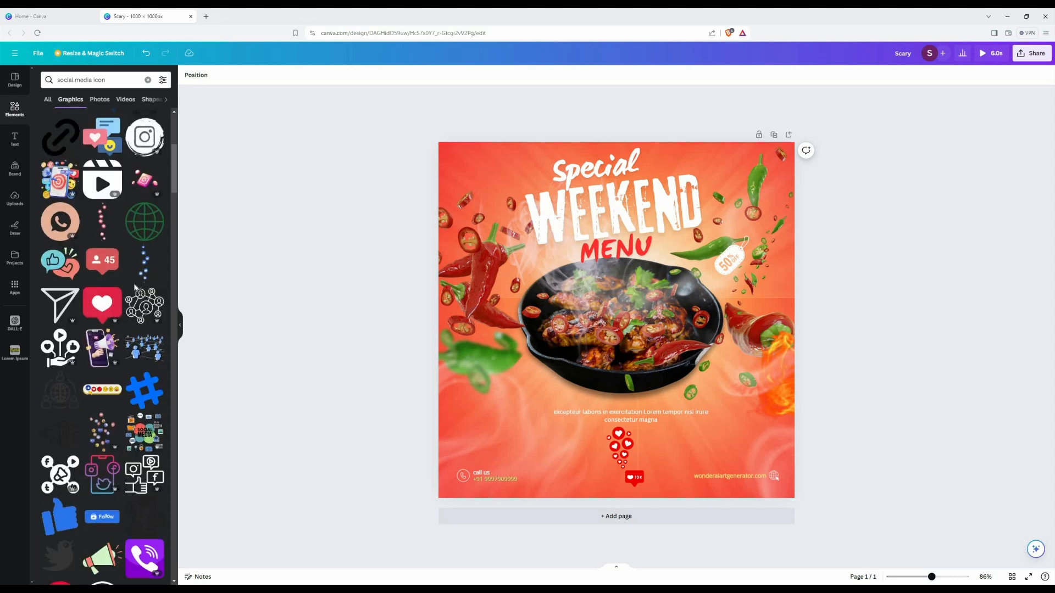
pyautogui.scroll(-10, 136, 287)
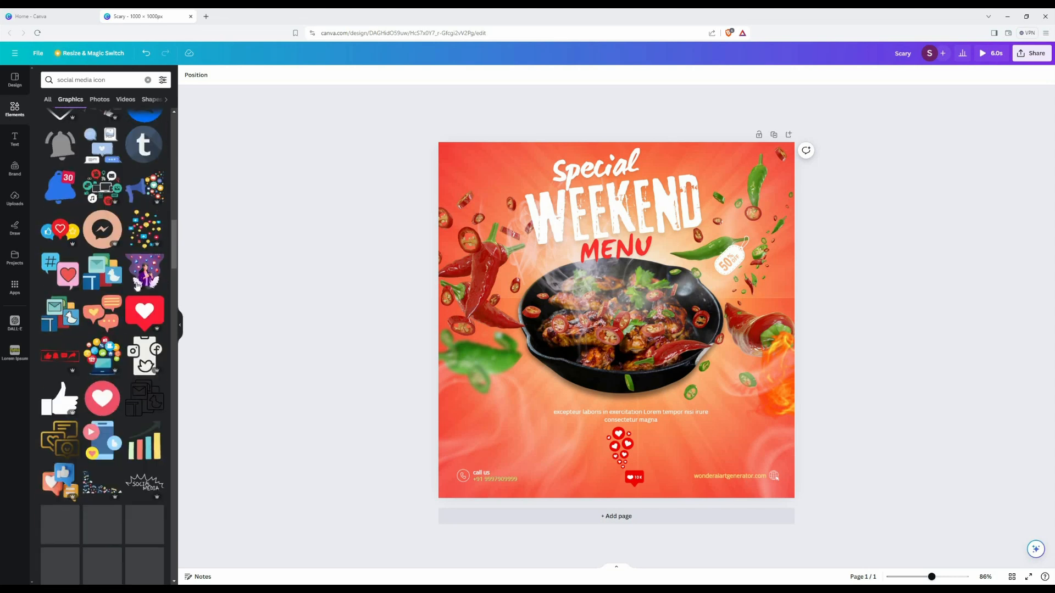
pyautogui.scroll(-7, 102, 219)
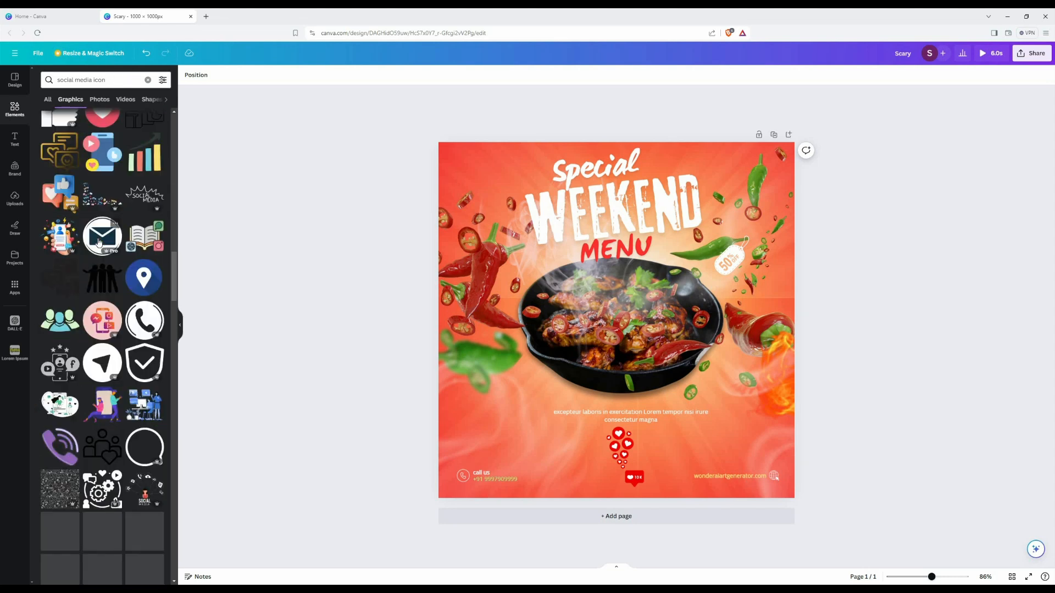
pyautogui.scroll(-15, 135, 333)
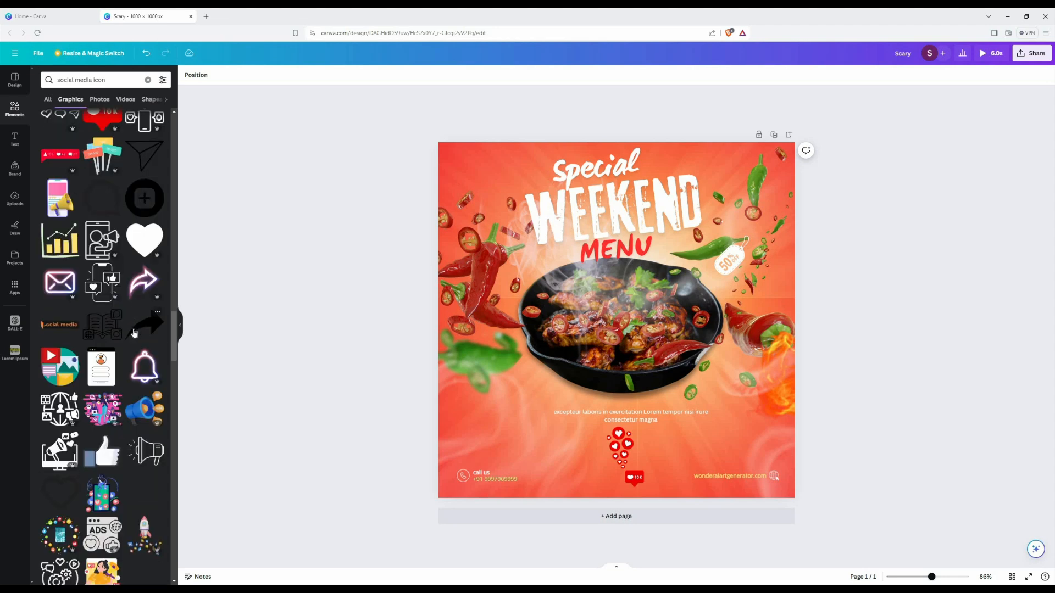
pyautogui.scroll(-7, 135, 333)
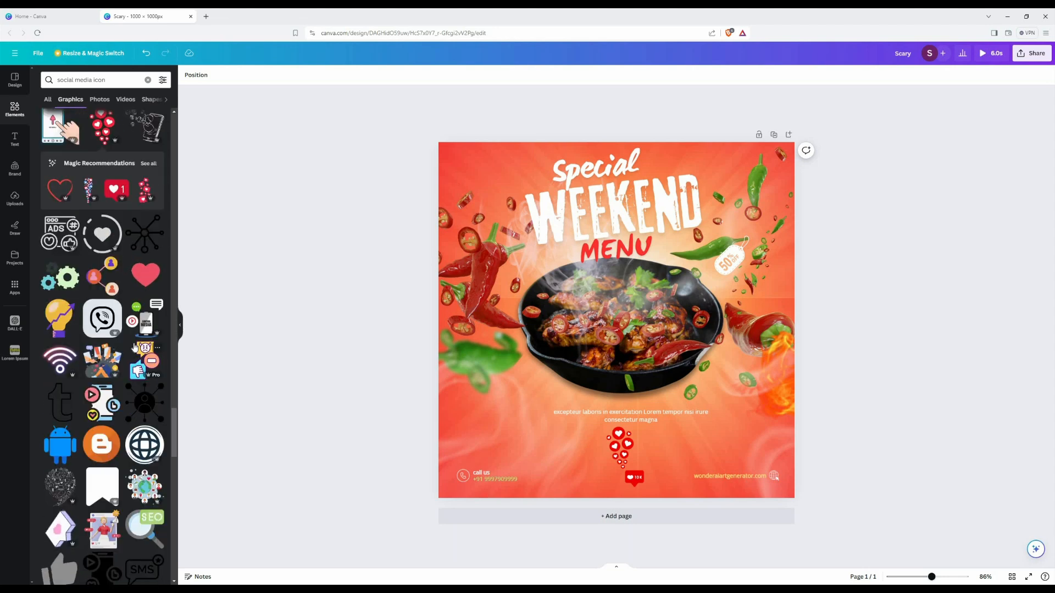
pyautogui.click(105, 237)
pyautogui.moveTo(687, 391); pyautogui.dragTo(581, 284)
pyautogui.moveTo(540, 227); pyautogui.dragTo(477, 193)
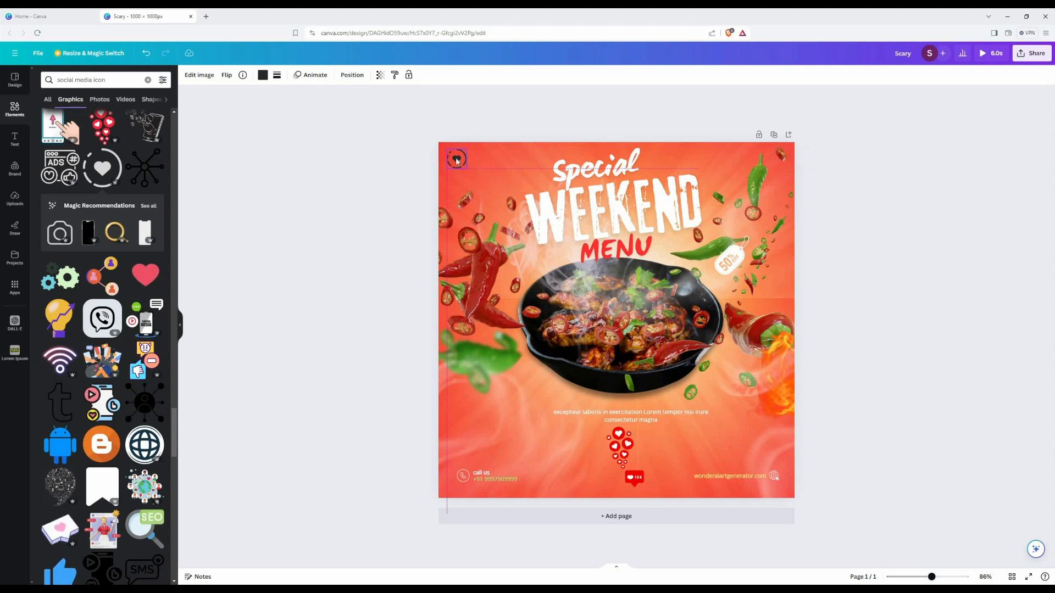
# Colour the corner heart icon white and nudge it slightly down.
pyautogui.click(263, 75)
pyautogui.click(158, 125)
pyautogui.click(279, 217)
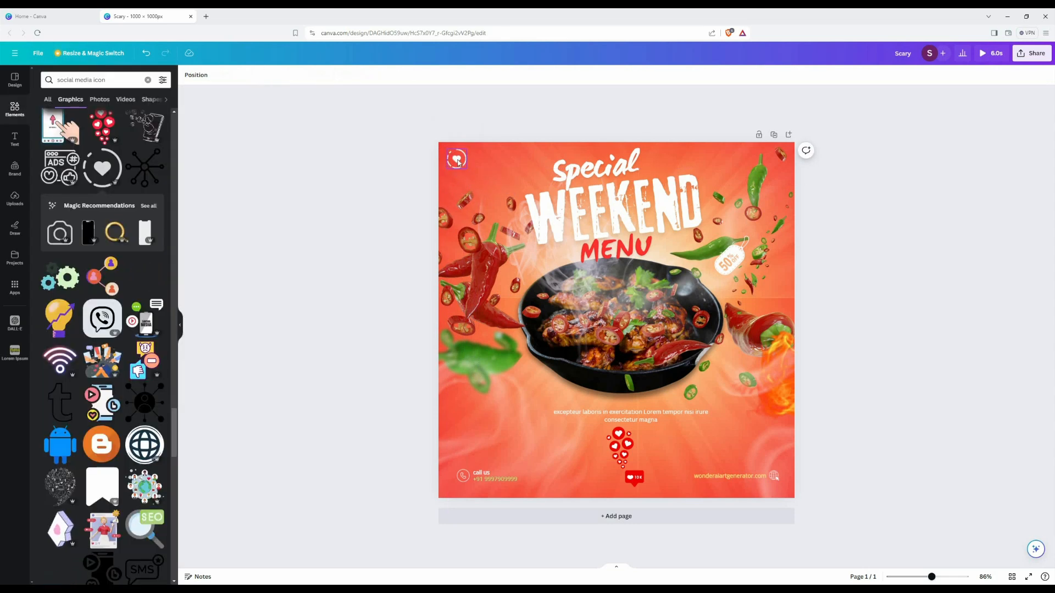
pyautogui.moveTo(456, 159); pyautogui.dragTo(456, 162)
# Copy the "call us" text beside the corner heart icon, change it to "YOU ARE LOGO", and fit it snugly next to the icon.
pyautogui.moveTo(486, 474); pyautogui.dragTo(500, 214)
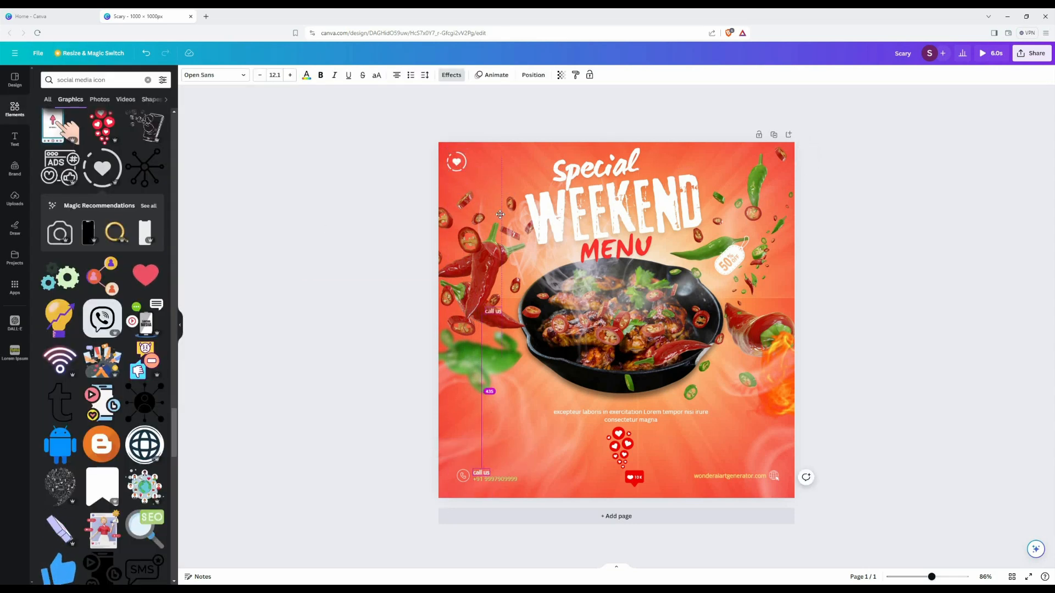
pyautogui.moveTo(480, 160); pyautogui.dragTo(481, 161)
pyautogui.doubleClick(481, 161)
pyautogui.write('YOU ARE')
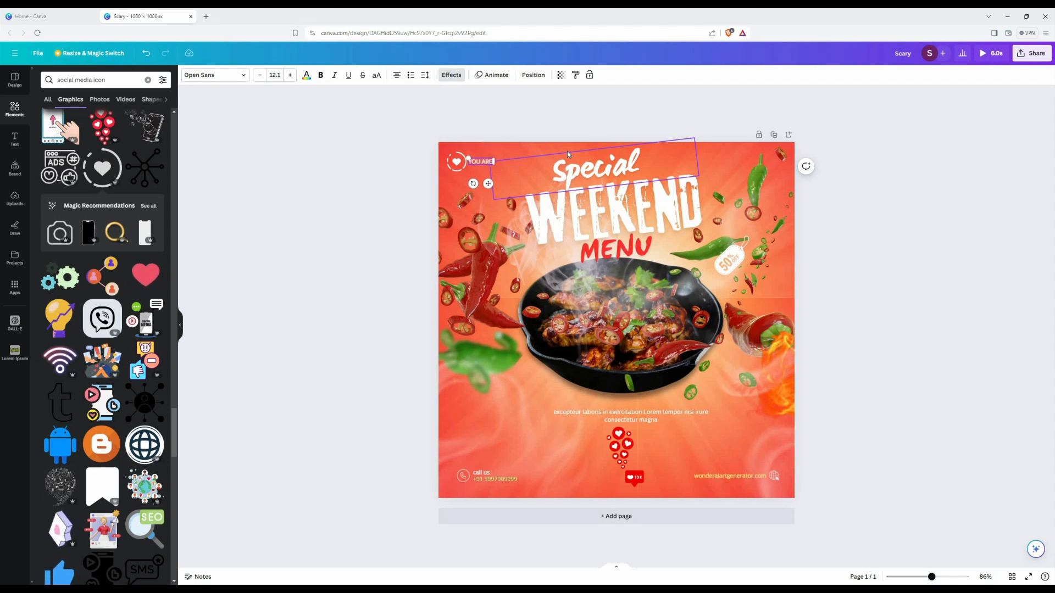
pyautogui.write(' LOGO')
pyautogui.press('Escape')
pyautogui.moveTo(484, 162); pyautogui.dragTo(492, 159)
pyautogui.click(431, 164)
pyautogui.click(481, 163)
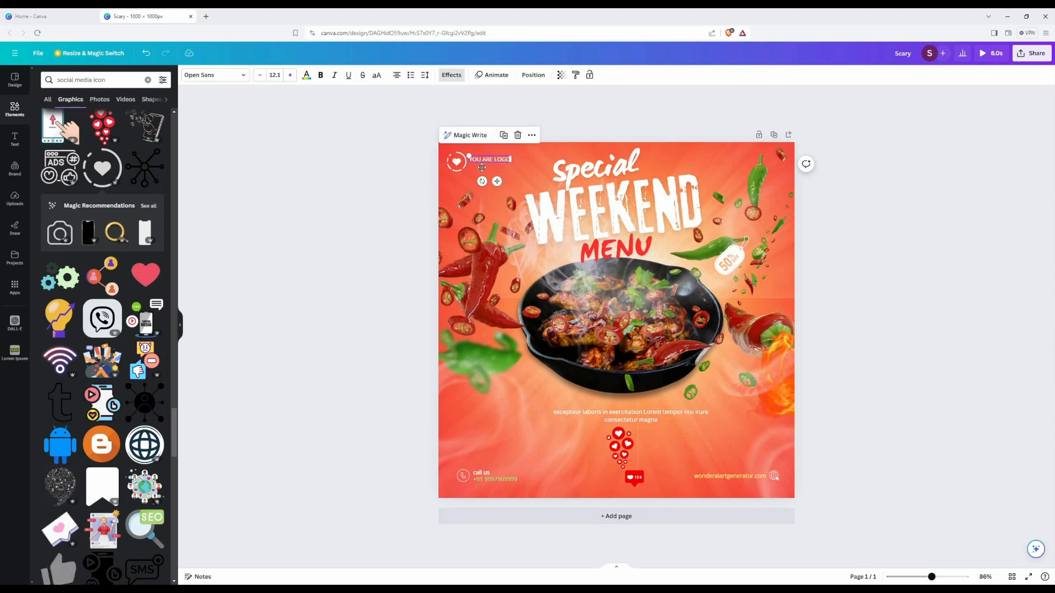
# Duplicate the "YOU ARE LOGO" text, change the copy to "TAGLINE HERE" beneath it, and nudge the logo text slightly up.
pyautogui.hotkey('ctrl', 'd')
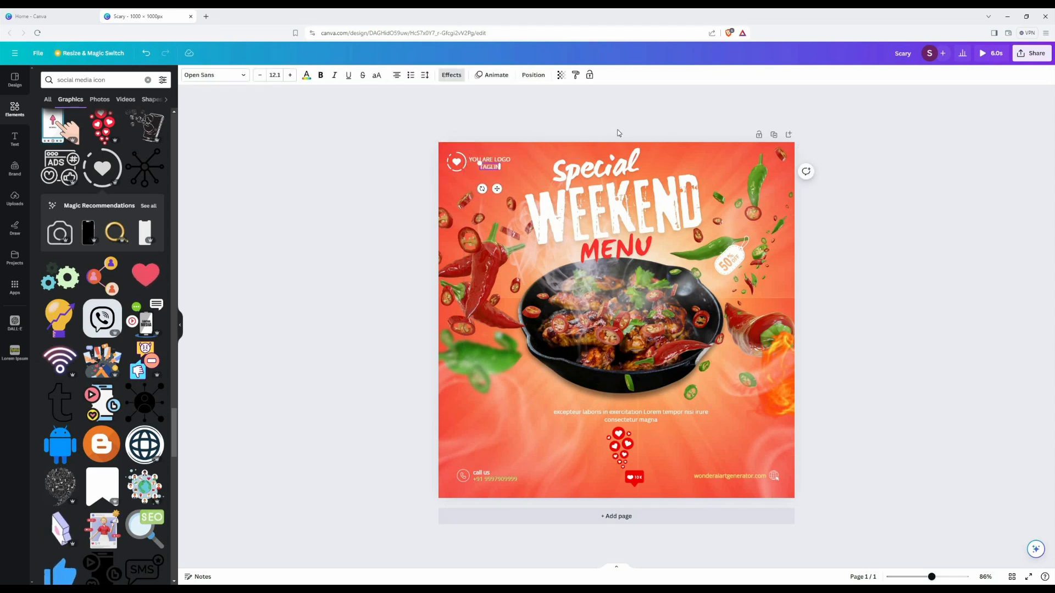
pyautogui.click(329, 262)
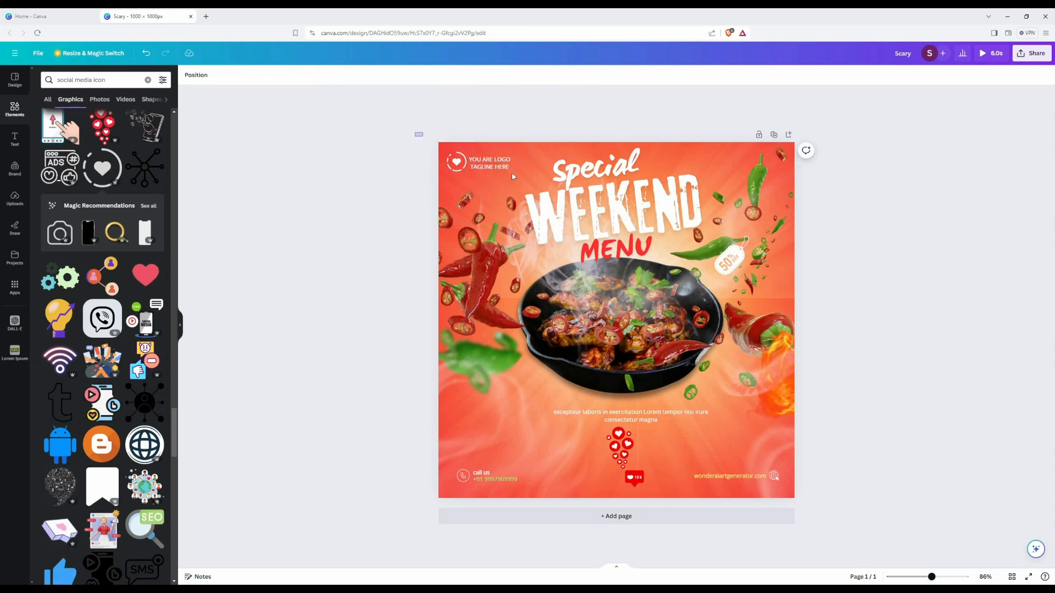
pyautogui.moveTo(415, 133); pyautogui.dragTo(514, 175)
pyautogui.click(481, 159)
pyautogui.press('Up')
pyautogui.press('Up')
pyautogui.press('Up')
pyautogui.press('Up')
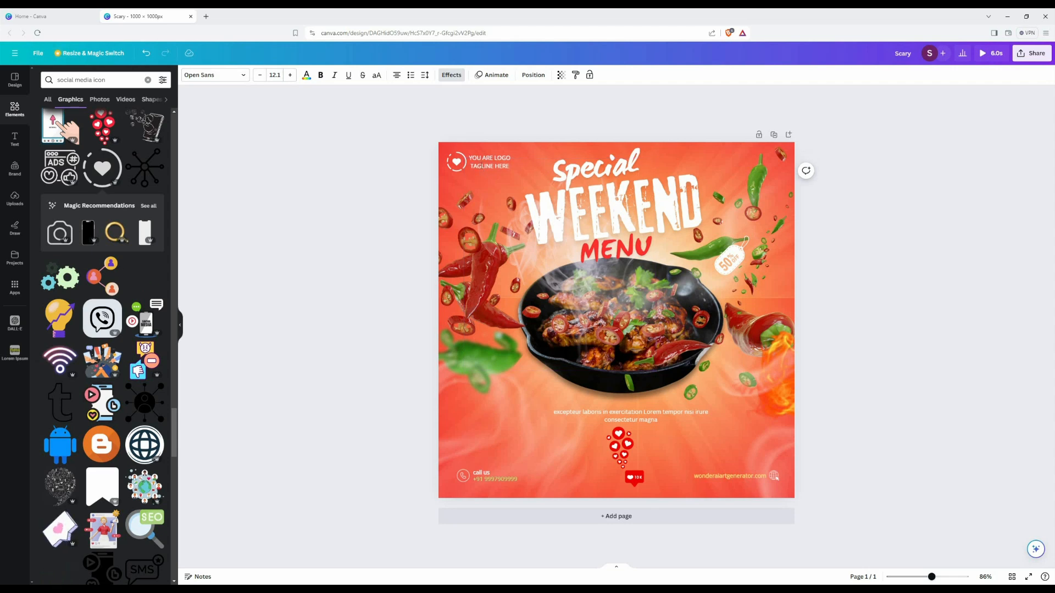
# Scale down the heart icon and its two logo text lines together, keeping them in the poster's upper-left corner.
pyautogui.click(473, 172)
pyautogui.click(484, 165)
pyautogui.keyDown('shift'); pyautogui.click(457, 162); pyautogui.keyUp('shift')
pyautogui.moveTo(447, 152); pyautogui.dragTo(457, 158)
pyautogui.moveTo(480, 164); pyautogui.dragTo(469, 161)
pyautogui.click(352, 218)
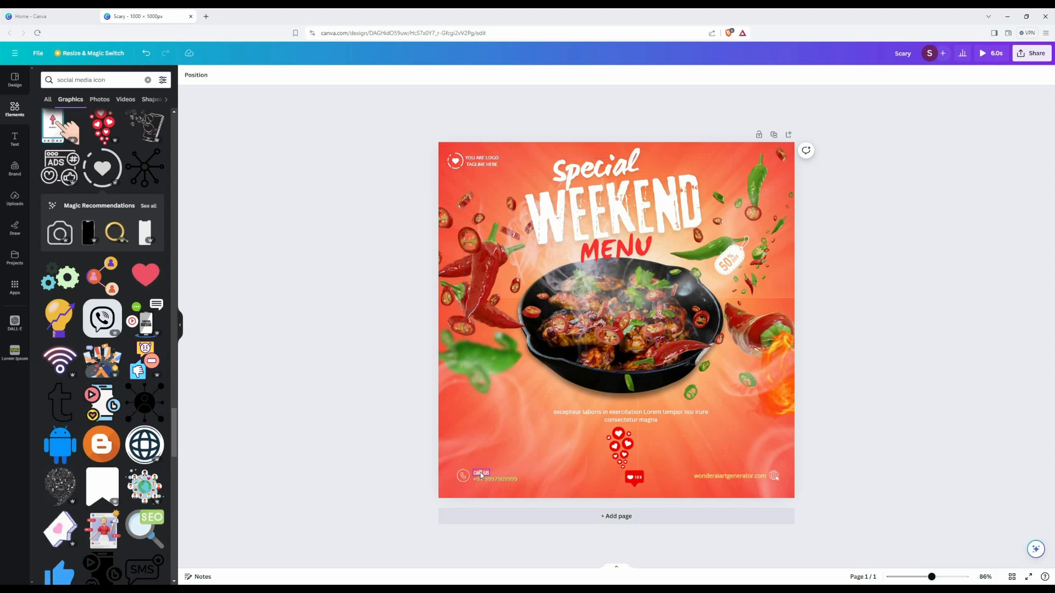
# Copy the "call us" text to the poster's upper-right area and change it to "FOLLOW US".
pyautogui.moveTo(482, 473); pyautogui.dragTo(739, 142)
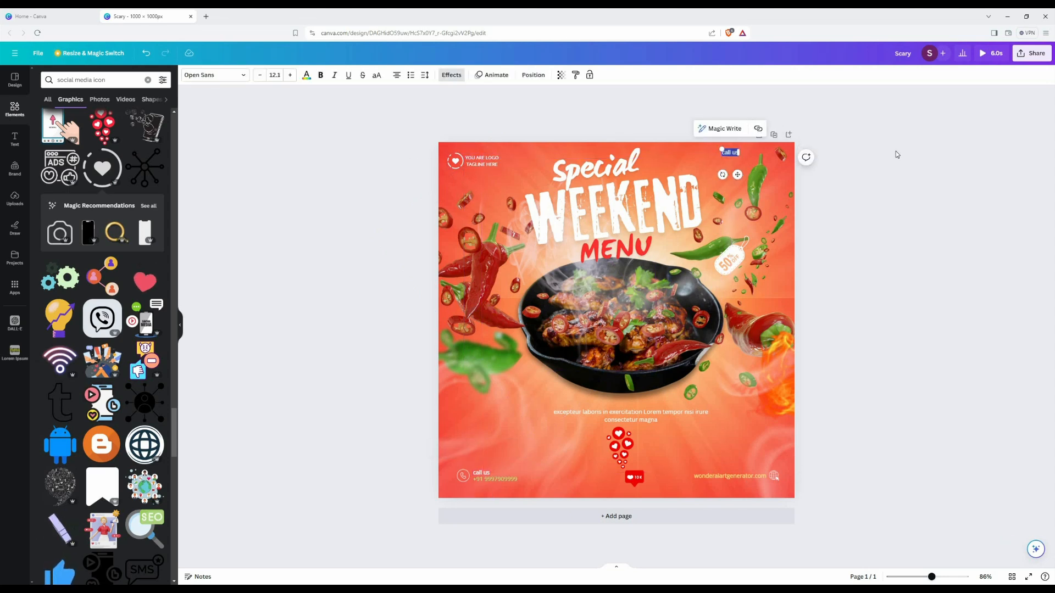
pyautogui.write('FOLLOW US')
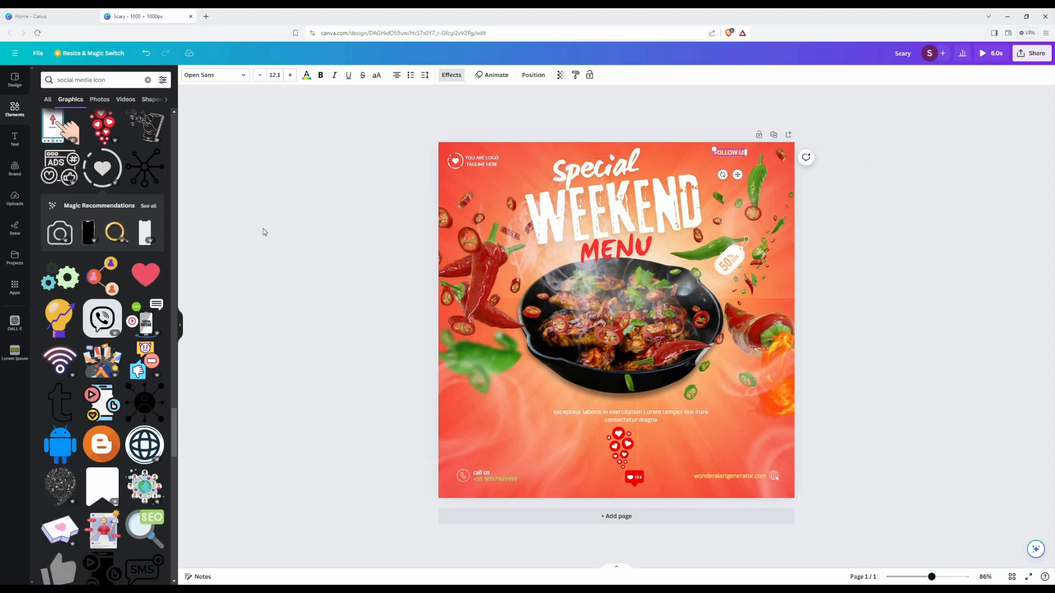
pyautogui.click(263, 228)
# Search graphics for "facebook icon", add the white "f" graphic, and shrink it to fit beneath the start of "FOLLOW US".
pyautogui.scroll(-5, 102, 330)
pyautogui.click(93, 79)
pyautogui.write('FACE')
pyautogui.press('Down')
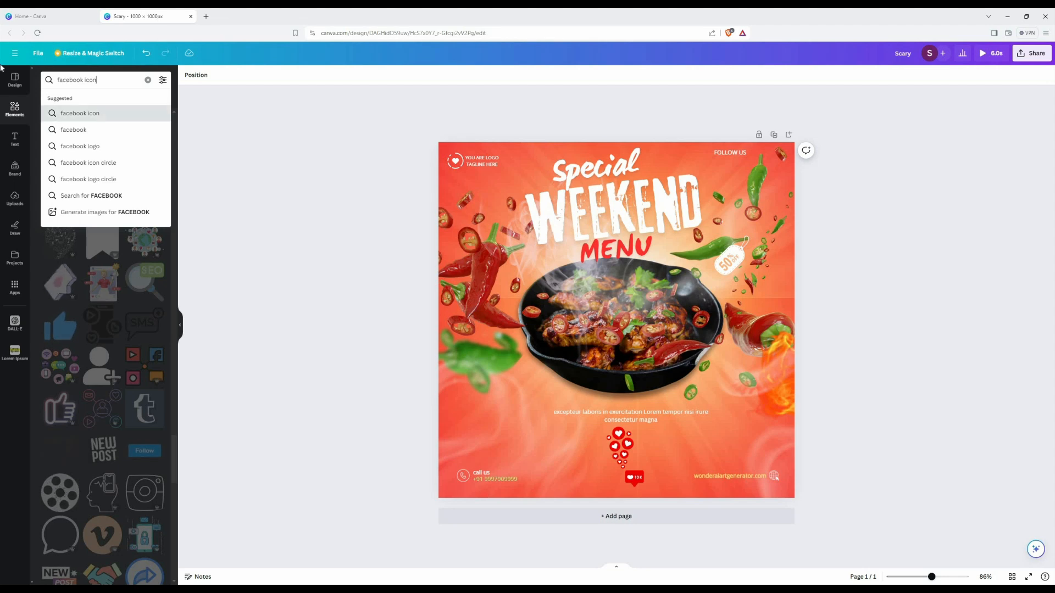
pyautogui.press('Return')
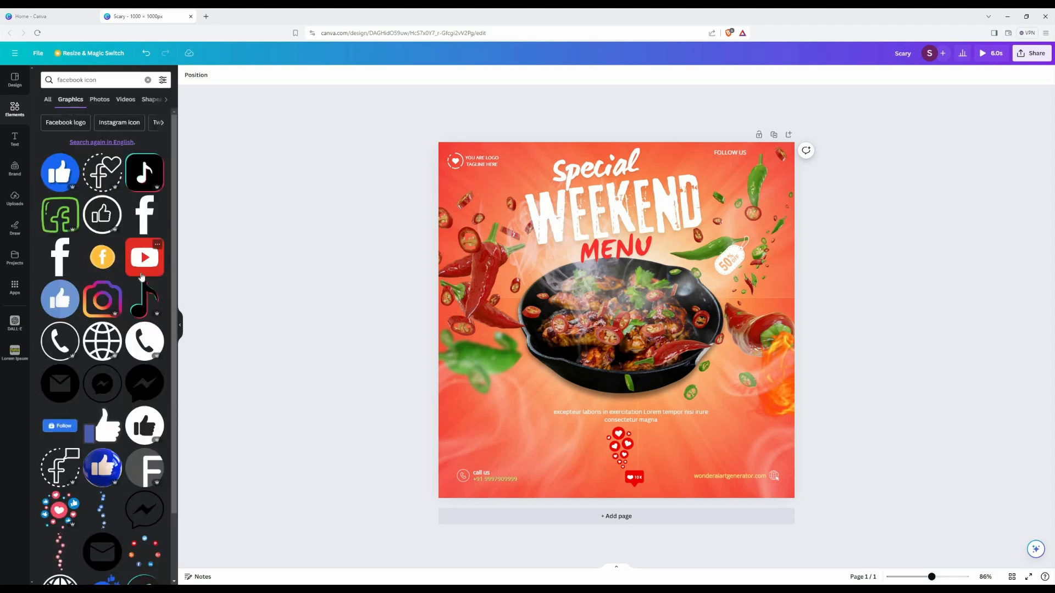
pyautogui.scroll(-15, 141, 276)
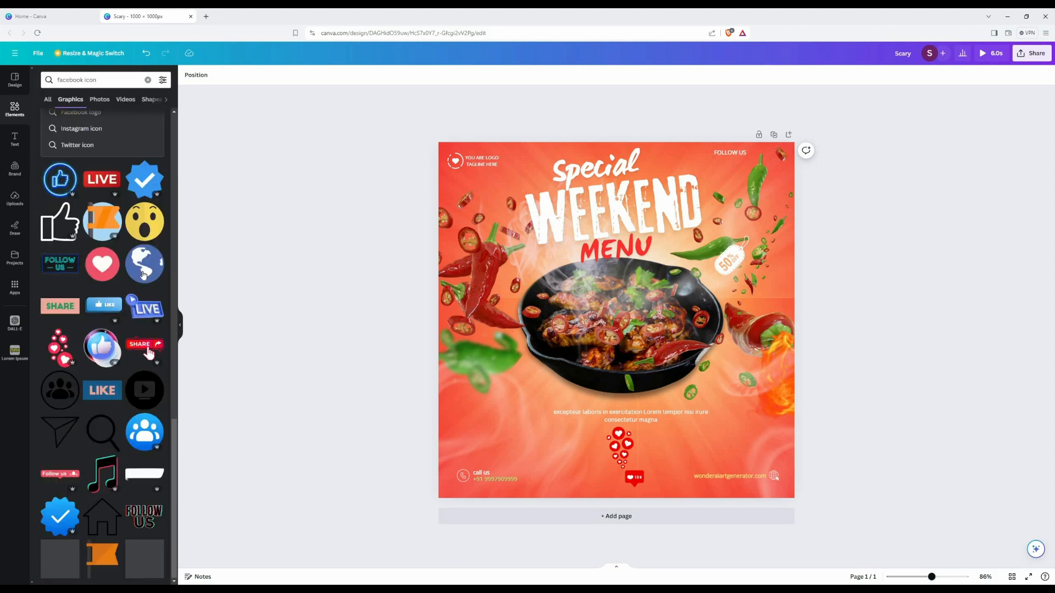
pyautogui.scroll(-15, 143, 275)
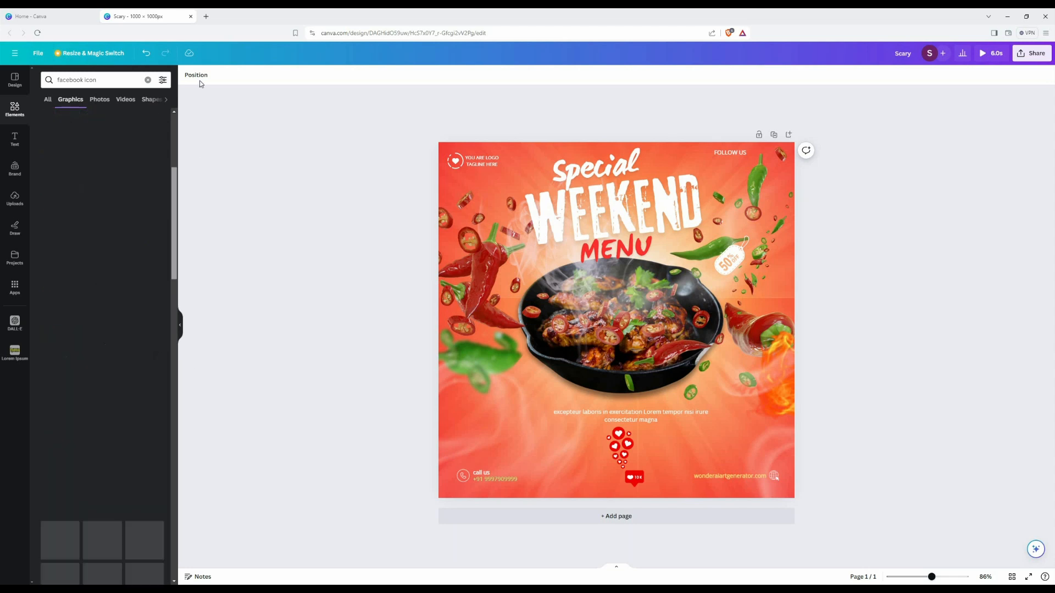
pyautogui.moveTo(202, 84); pyautogui.dragTo(201, 73)
pyautogui.click(146, 219)
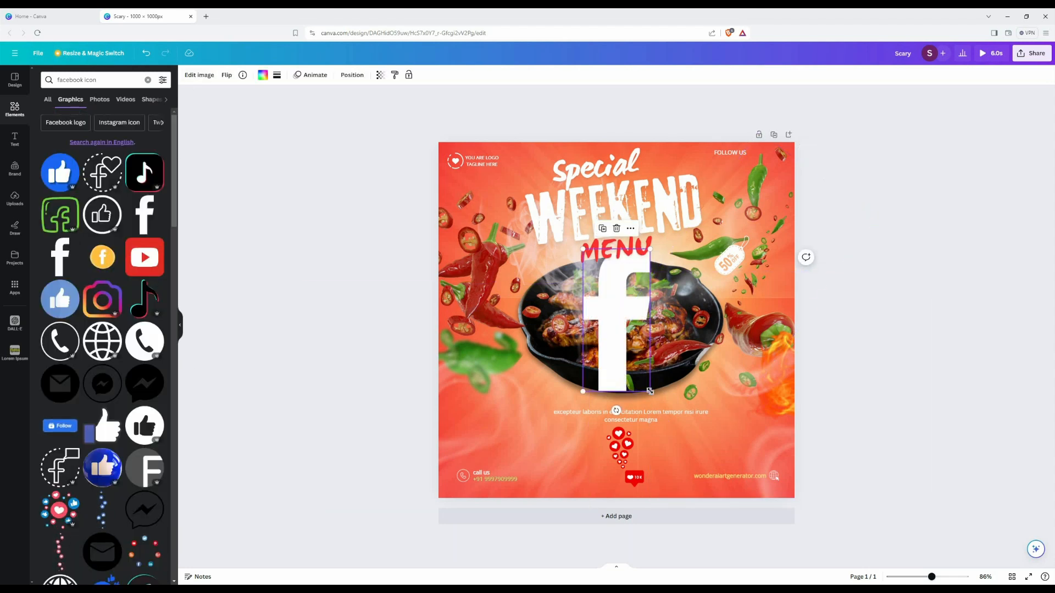
pyautogui.moveTo(650, 391); pyautogui.dragTo(720, 175)
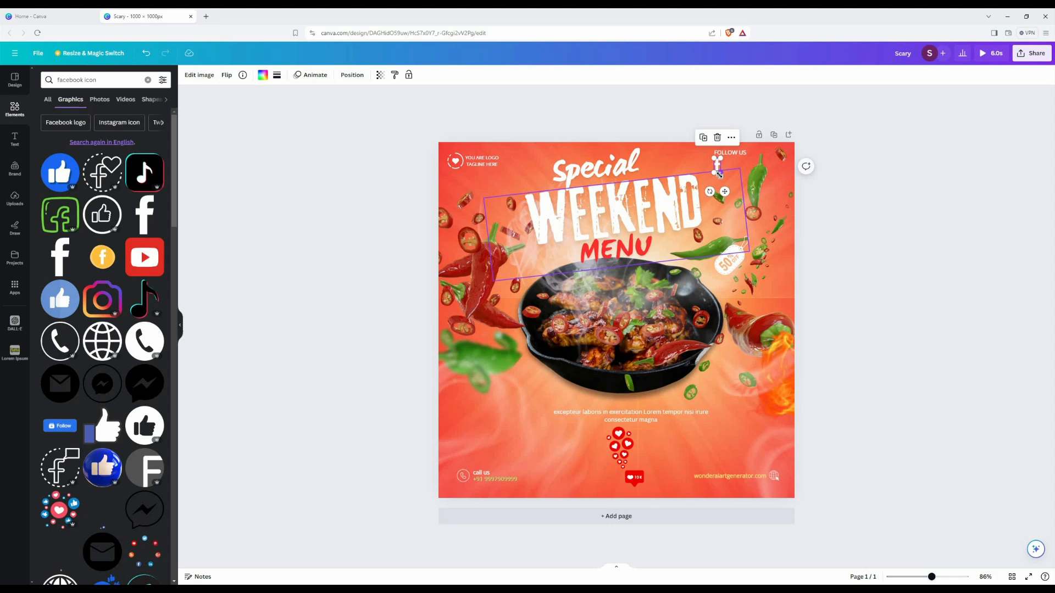
pyautogui.click(814, 207)
# Search for "twitter icon", add the circled X graphic, and shrink it beside the "f" icon.
pyautogui.click(78, 80)
pyautogui.write('T')
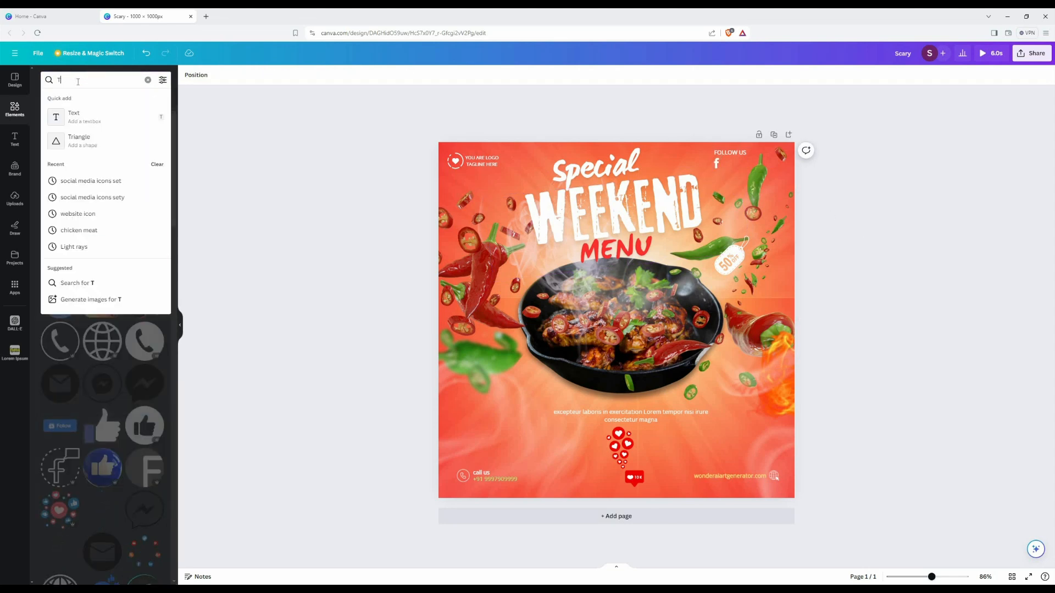
pyautogui.write('witter icon')
pyautogui.press('Return')
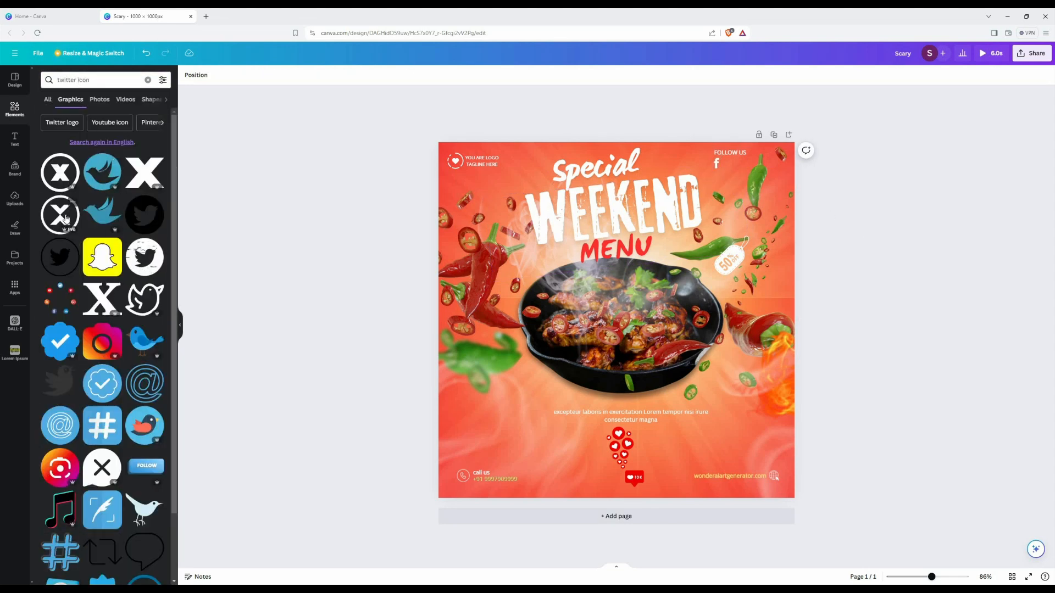
pyautogui.click(57, 176)
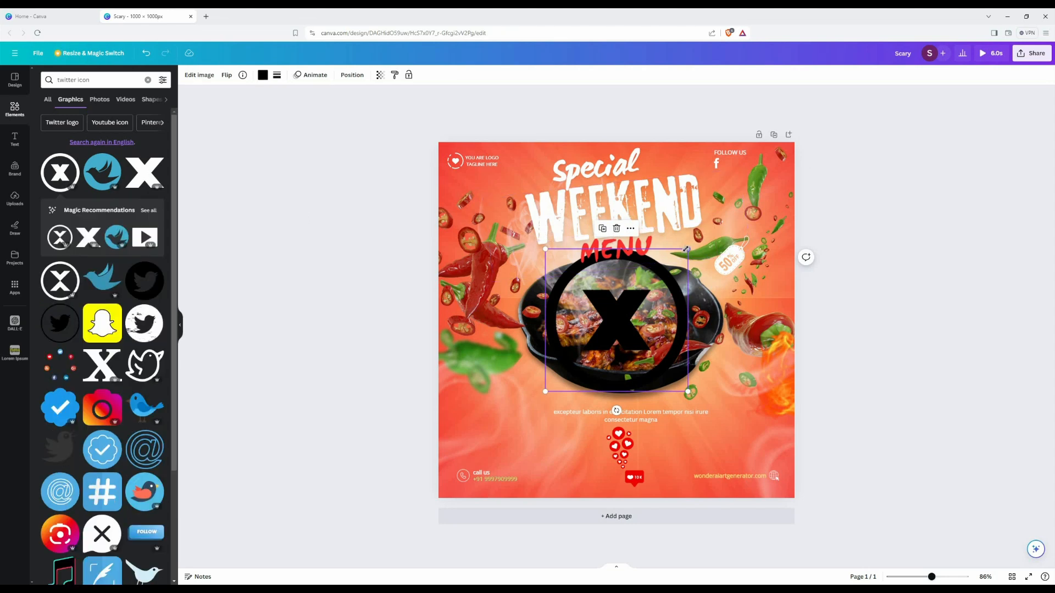
pyautogui.moveTo(675, 262); pyautogui.dragTo(729, 166)
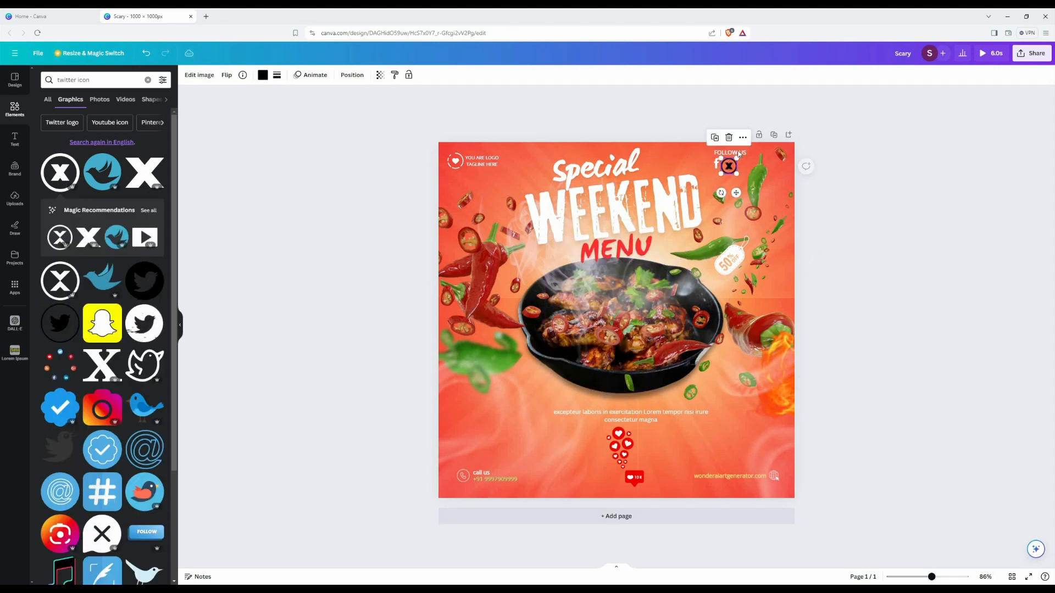
# Align the circled X icon with the "f" icon and colour it white.
pyautogui.scroll(5, 730, 166)
pyautogui.moveTo(900, 147); pyautogui.dragTo(878, 120)
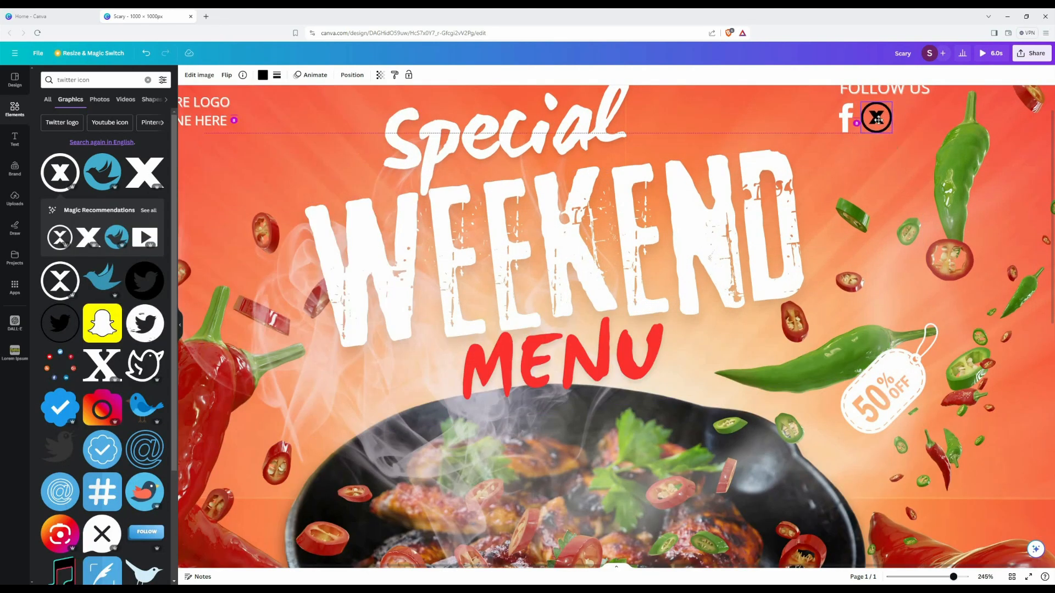
pyautogui.click(876, 118)
pyautogui.click(263, 75)
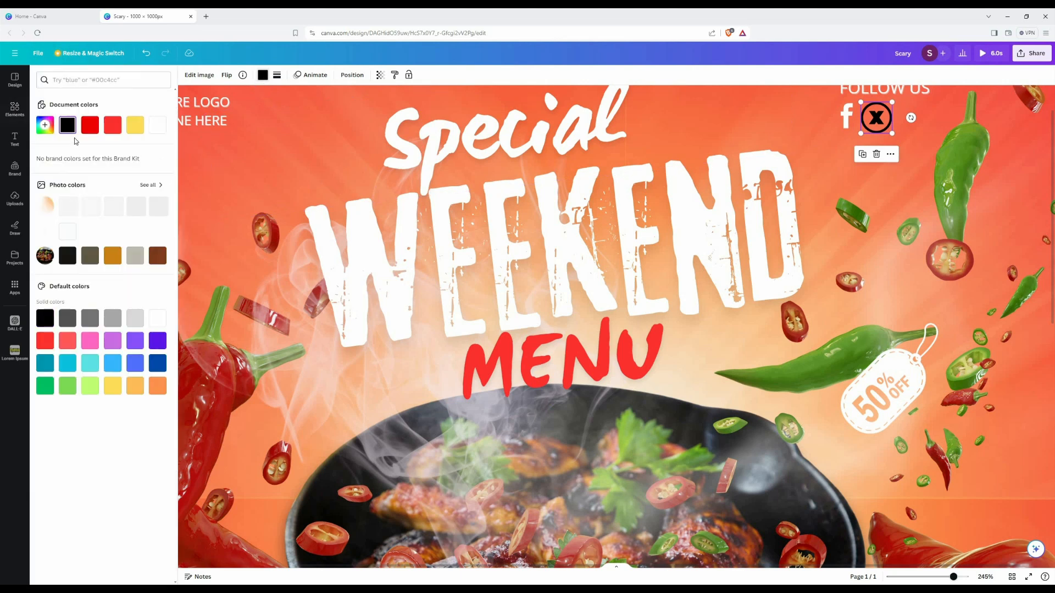
# Add the outlined play-button graphic from a "youtube logo" search, shrink it beside the X icon, and colour it white.
pyautogui.click(15, 109)
pyautogui.click(104, 80)
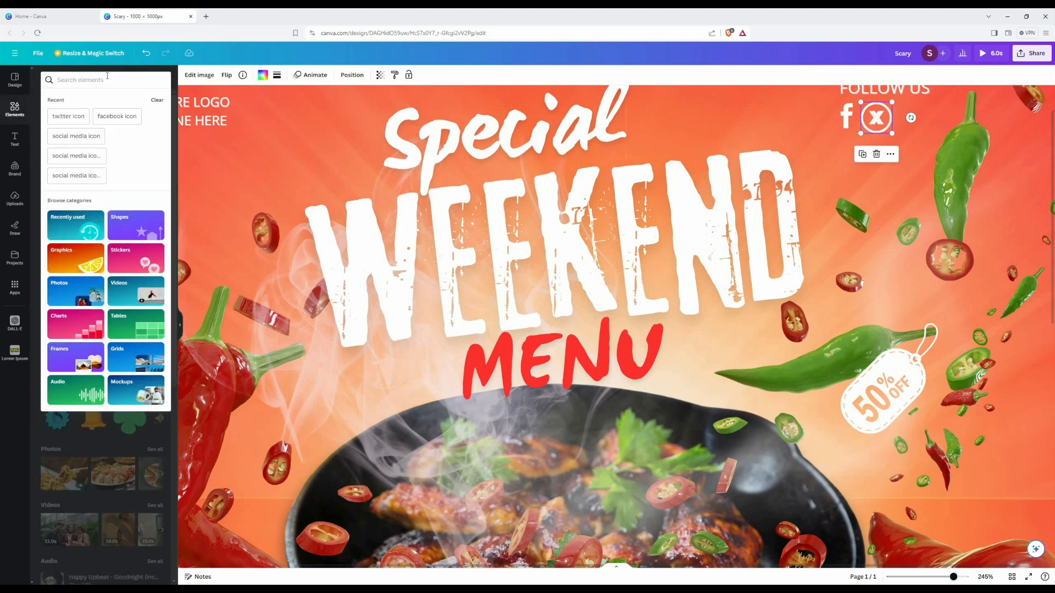
pyautogui.write('YOU')
pyautogui.click(99, 146)
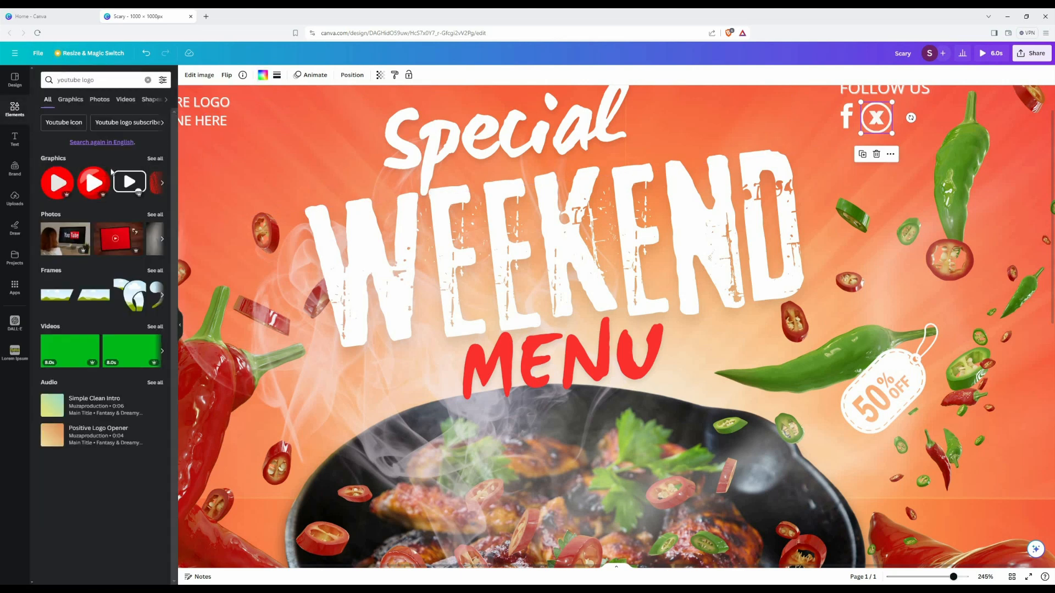
pyautogui.moveTo(558, 494); pyautogui.dragTo(841, 175)
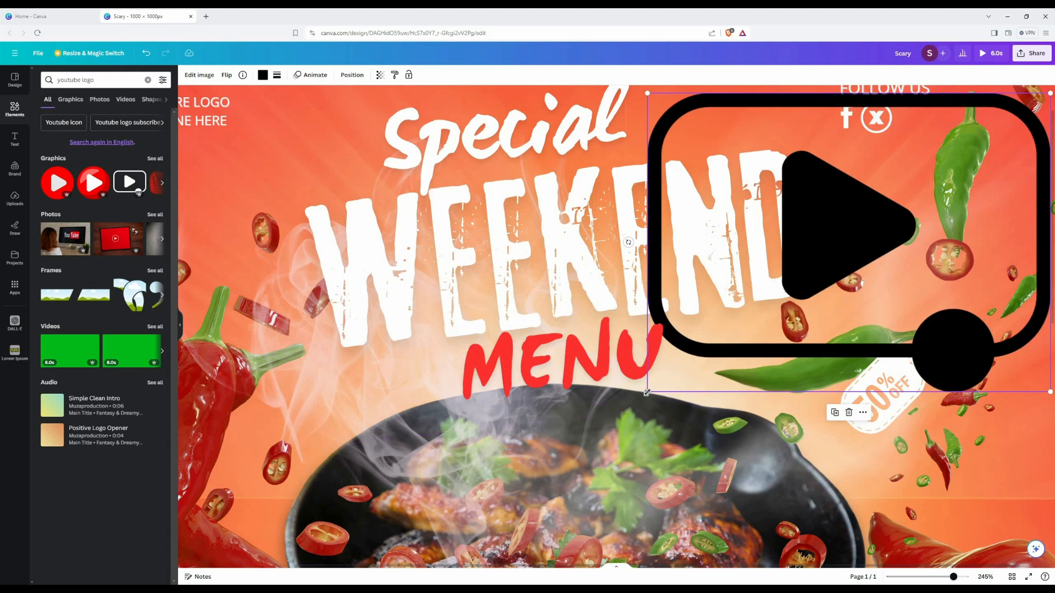
pyautogui.moveTo(646, 397); pyautogui.dragTo(996, 92)
pyautogui.click(262, 75)
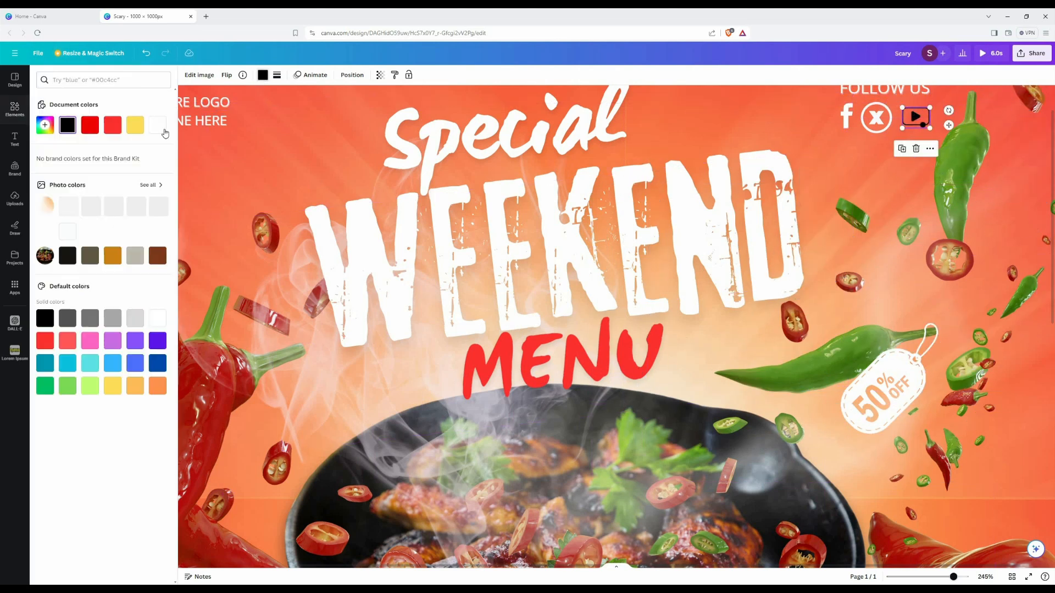
pyautogui.moveTo(892, 133)
pyautogui.mouseDown()
pyautogui.moveTo(873, 112)
pyautogui.moveTo(902, 117)
pyautogui.mouseUp()
# Add the outlined camera graphic from an "instagram icon" search, shrink it to the end of the icon row, and colour it white.
pyautogui.click(15, 109)
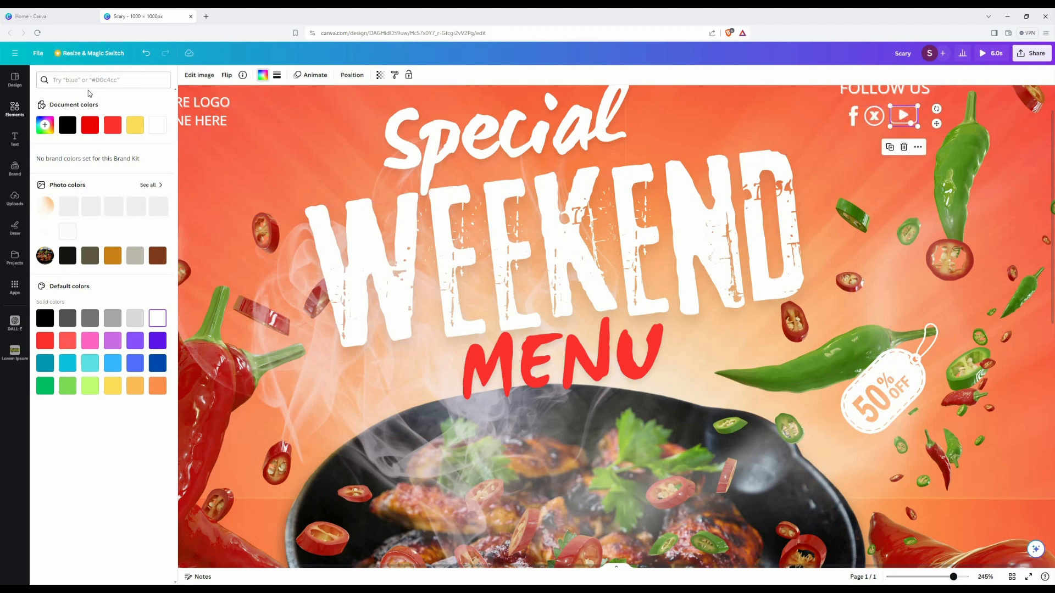
pyautogui.click(99, 81)
pyautogui.write('instagram icon')
pyautogui.press('Return')
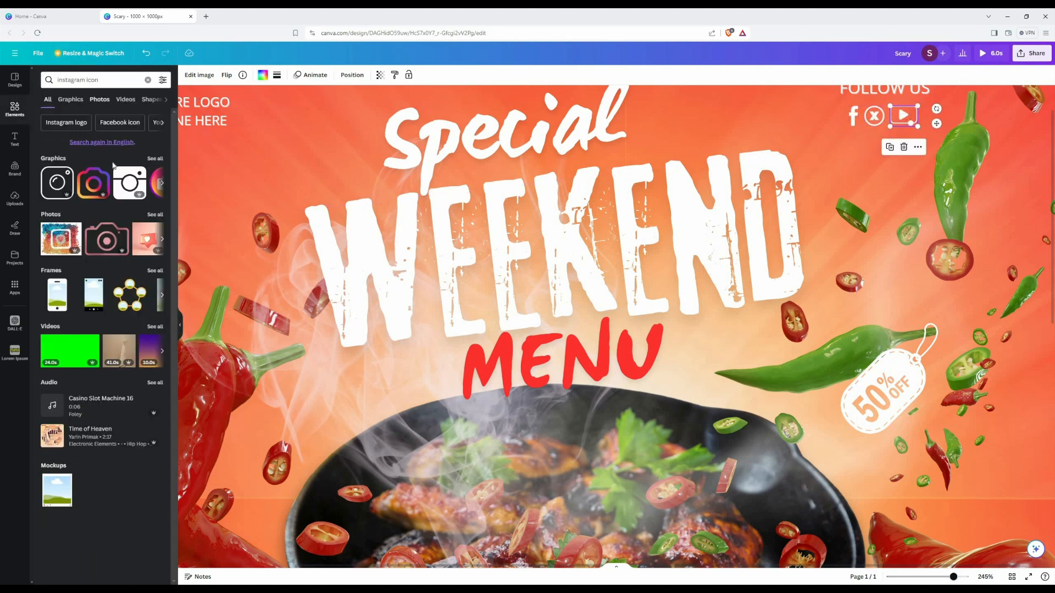
pyautogui.click(57, 183)
pyautogui.moveTo(765, 360); pyautogui.dragTo(715, 410)
pyautogui.moveTo(650, 474); pyautogui.dragTo(940, 297)
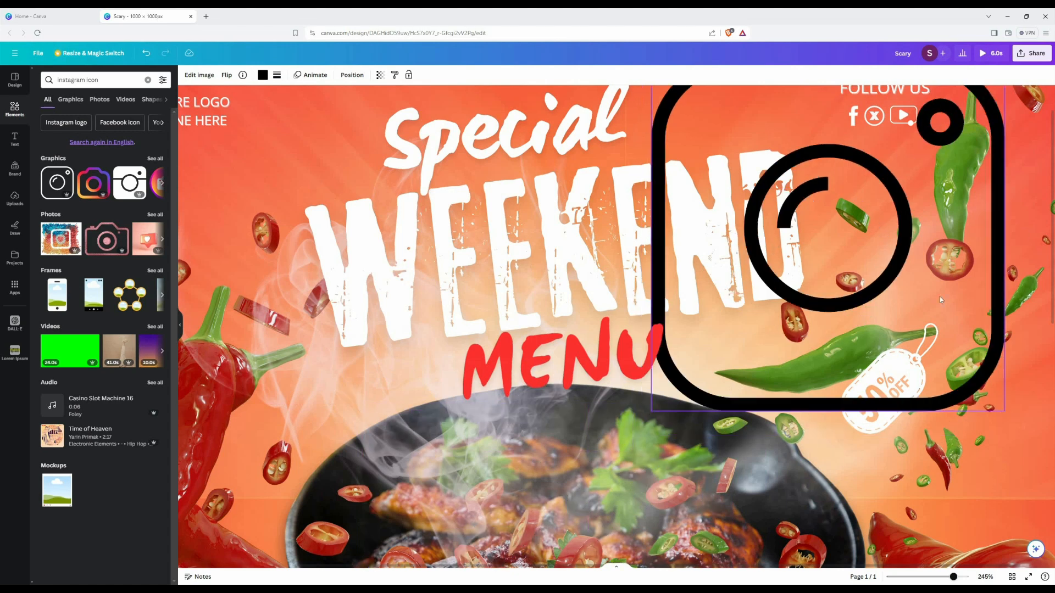
pyautogui.moveTo(1004, 411); pyautogui.dragTo(730, 100)
pyautogui.scroll(1, 714, 107)
pyautogui.moveTo(682, 137); pyautogui.dragTo(945, 170)
pyautogui.click(262, 74)
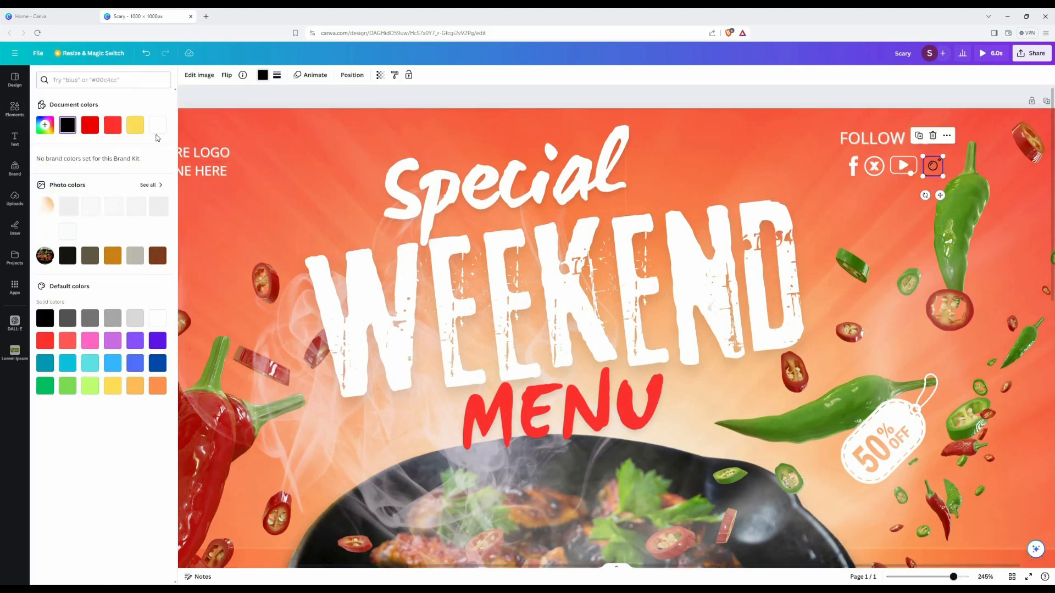
pyautogui.click(157, 124)
# Move the four social icons together closer beneath "FOLLOW US" and resize the row to about 90 × 20 to match the text width.
pyautogui.click(853, 166)
pyautogui.keyDown('shift'); pyautogui.click(874, 167); pyautogui.keyUp('shift')
pyautogui.keyDown('shift'); pyautogui.click(903, 166); pyautogui.keyUp('shift')
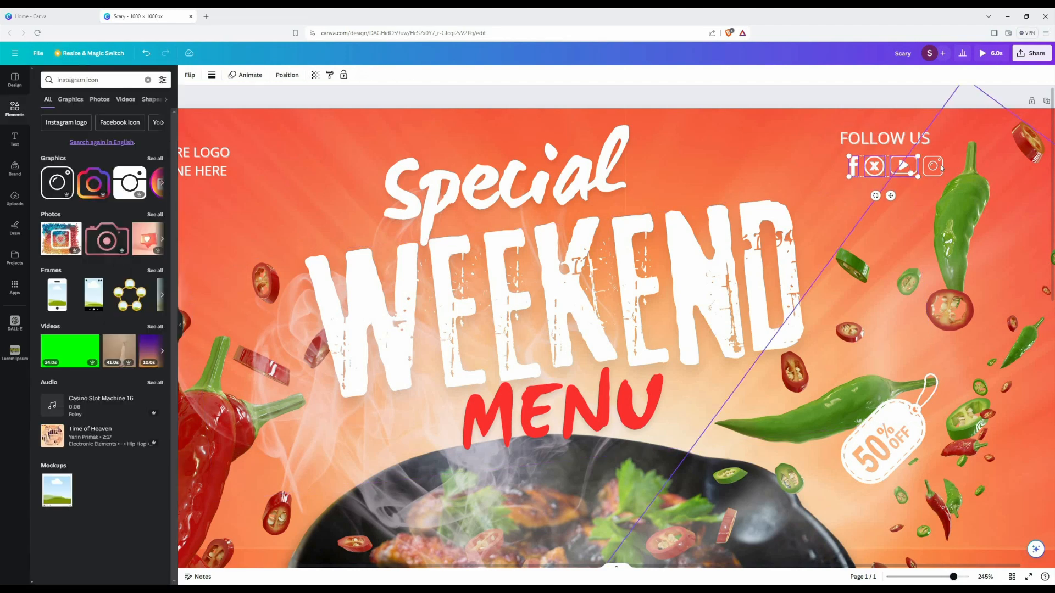
pyautogui.click(874, 141)
pyautogui.moveTo(904, 168); pyautogui.dragTo(930, 170)
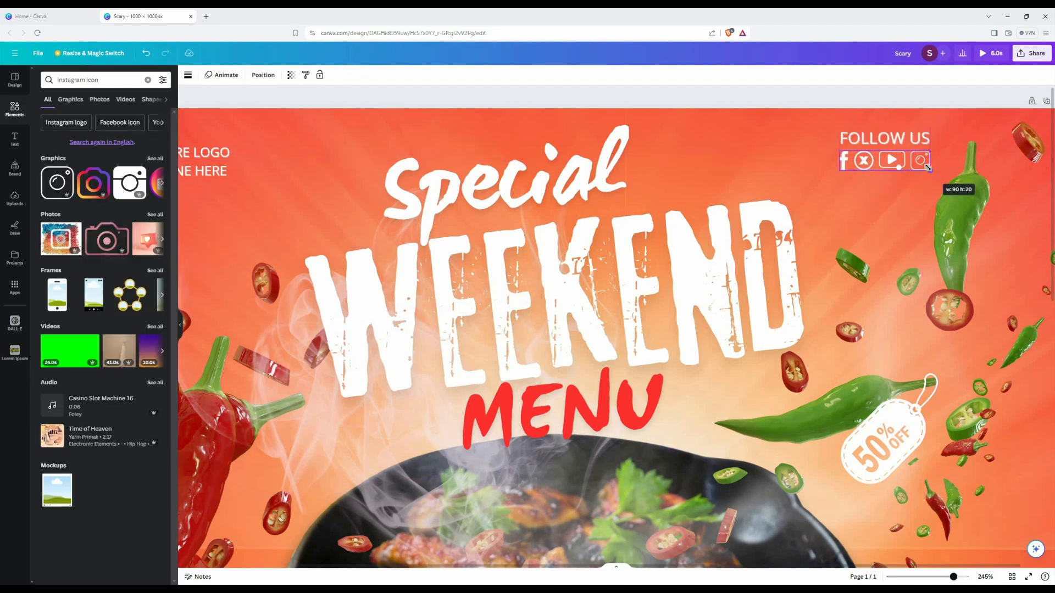
pyautogui.click(633, 100)
# Move the "FOLLOW US" text and its social icons together further into the poster's upper-right corner.
pyautogui.scroll(-4, 670, 264)
pyautogui.scroll(-2, 937, 327)
pyautogui.scroll(-1, 938, 329)
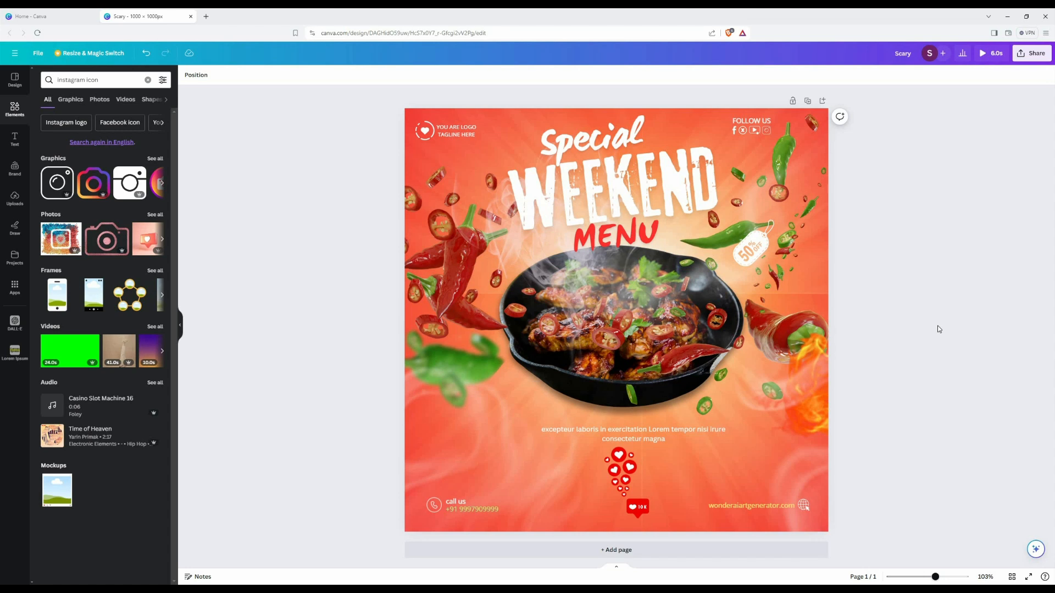
pyautogui.moveTo(742, 132); pyautogui.dragTo(780, 128)
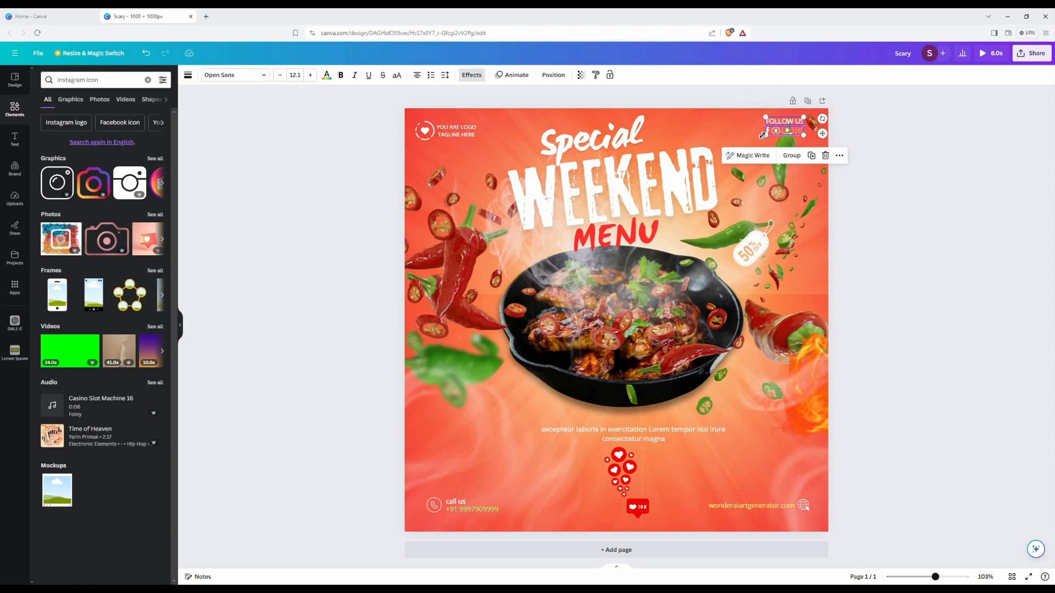
pyautogui.click(921, 237)
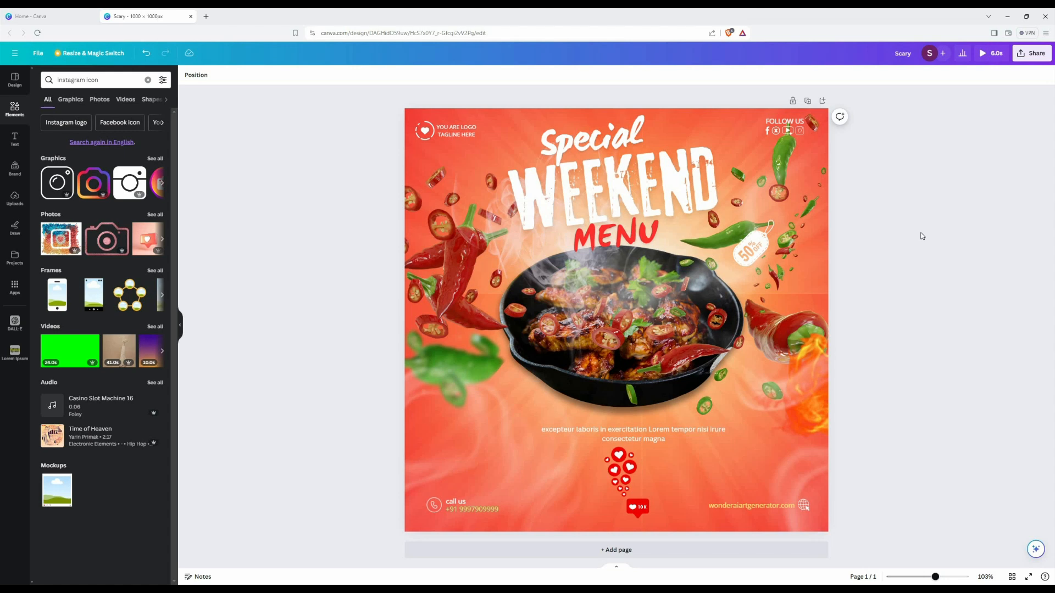